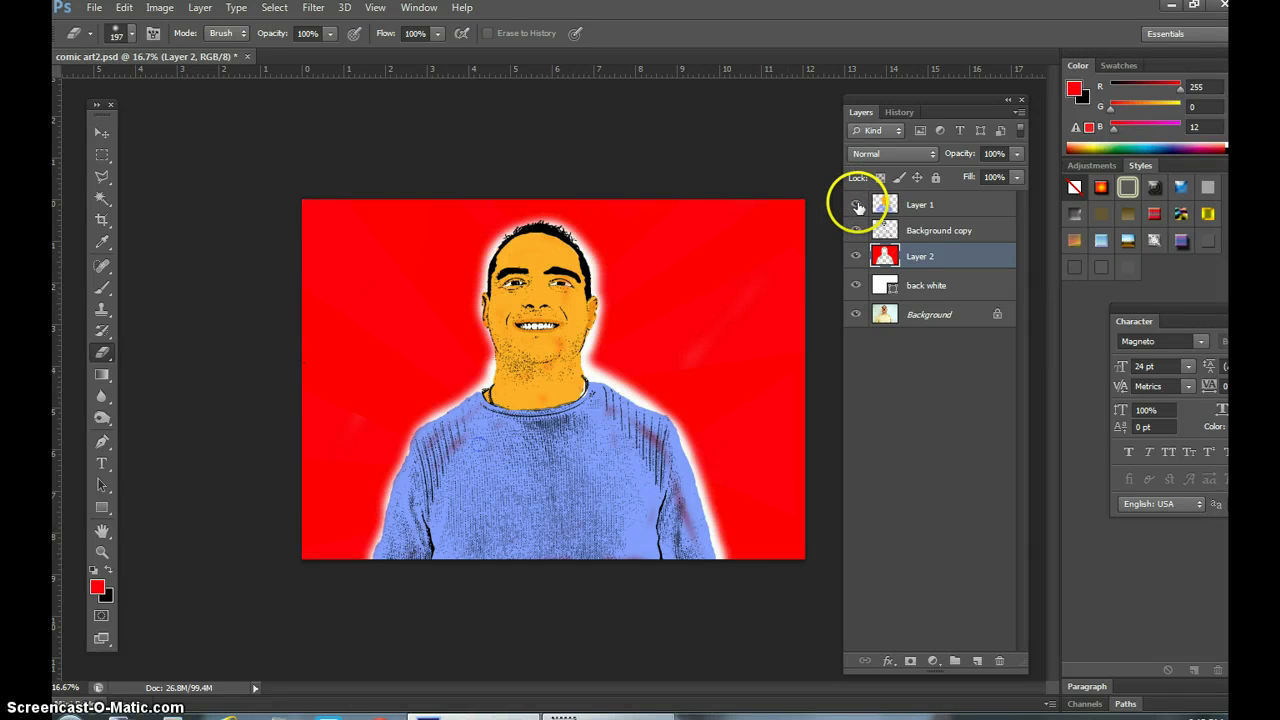
Step: Examine how each layer contributes to the finished comic art portrait by hiding and showing the layers above the Background
drag(857, 207, 856, 286)
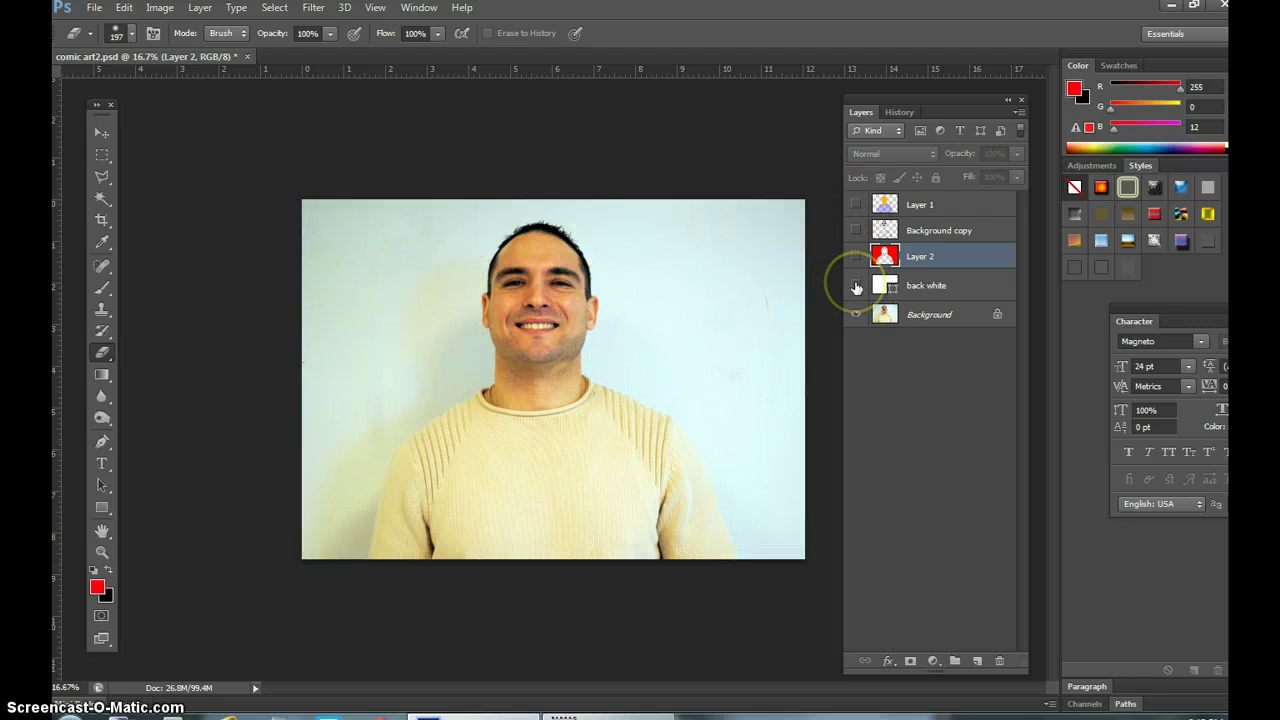
click(855, 258)
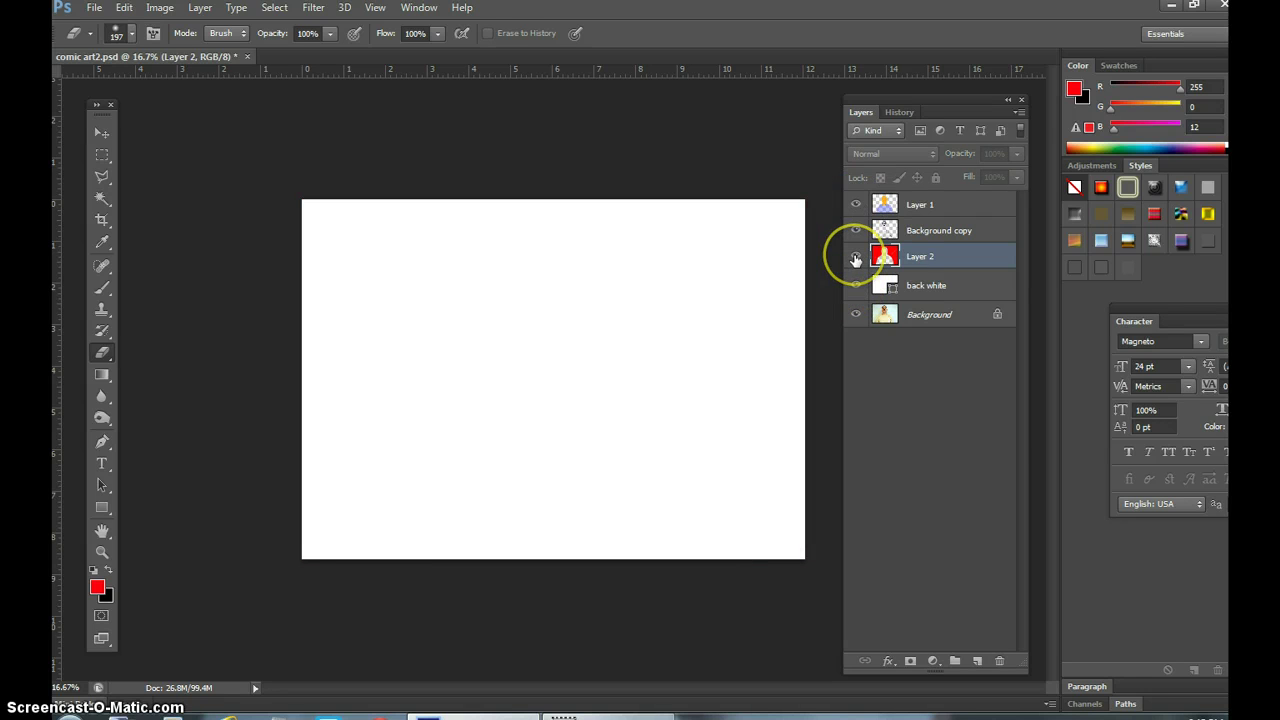
click(855, 258)
click(856, 207)
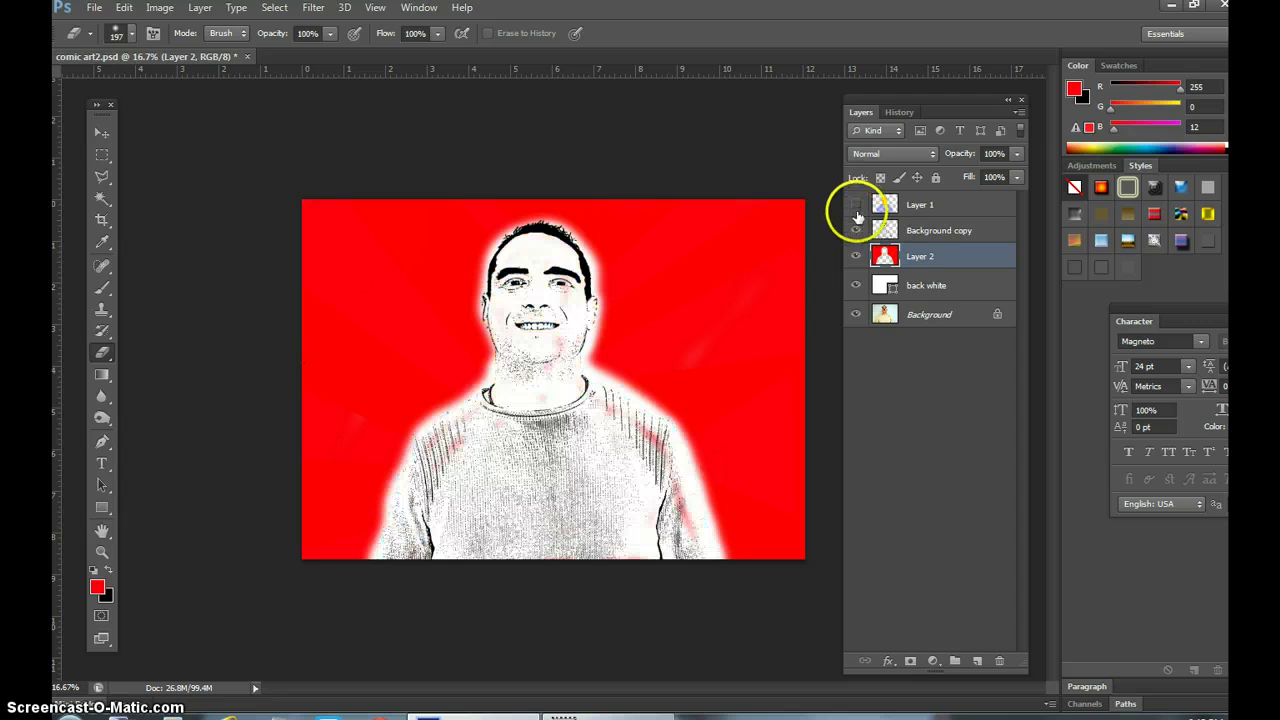
click(856, 231)
click(855, 258)
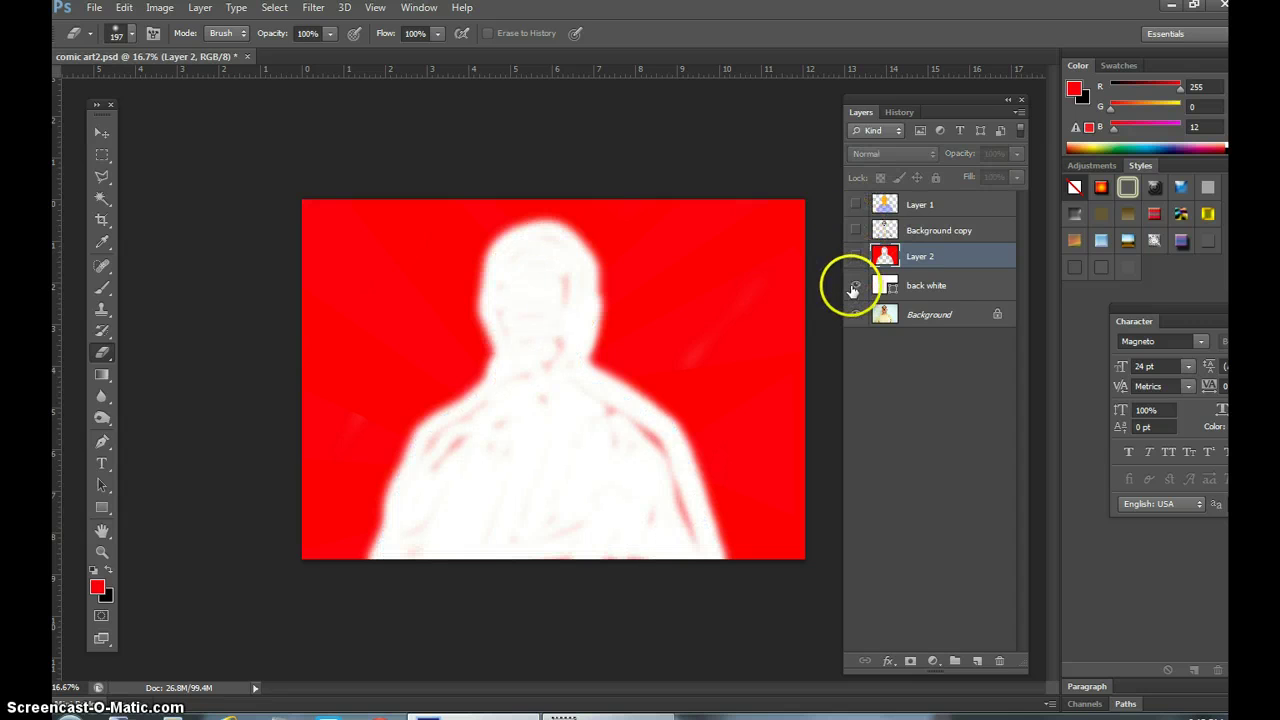
click(855, 287)
click(857, 204)
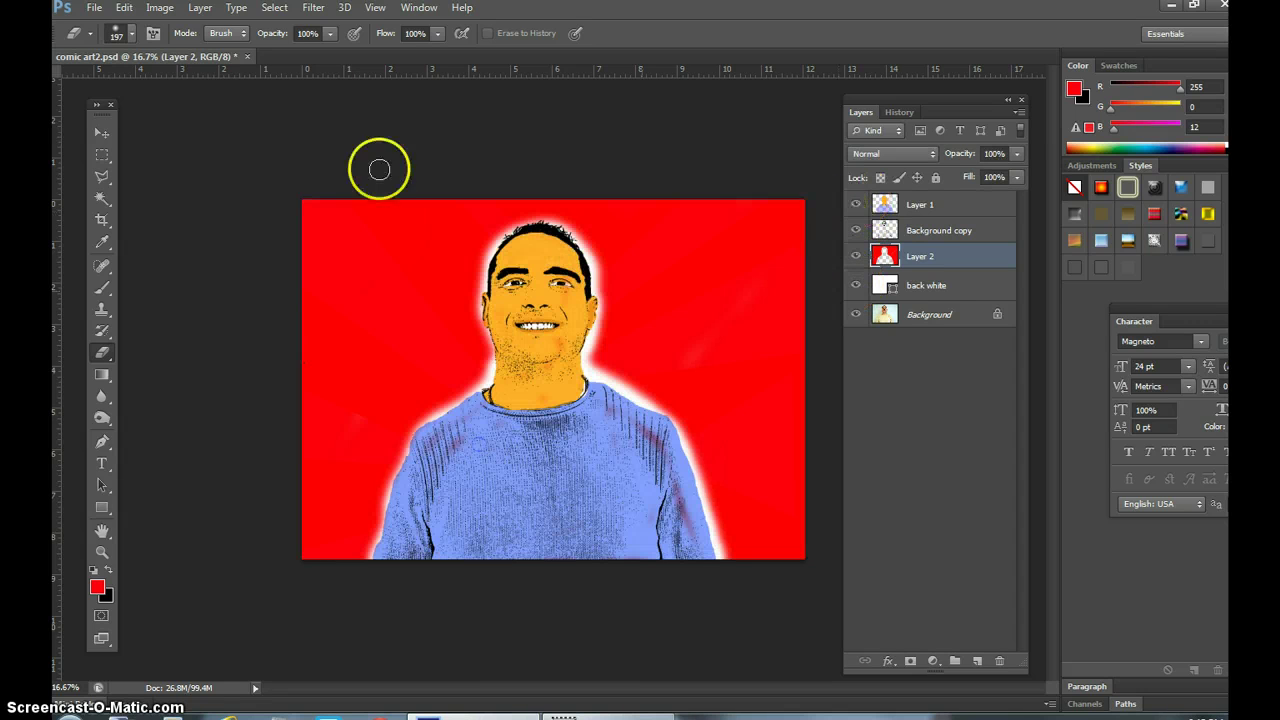
Step: Close the comic art2.psd document and save its changes
click(243, 56)
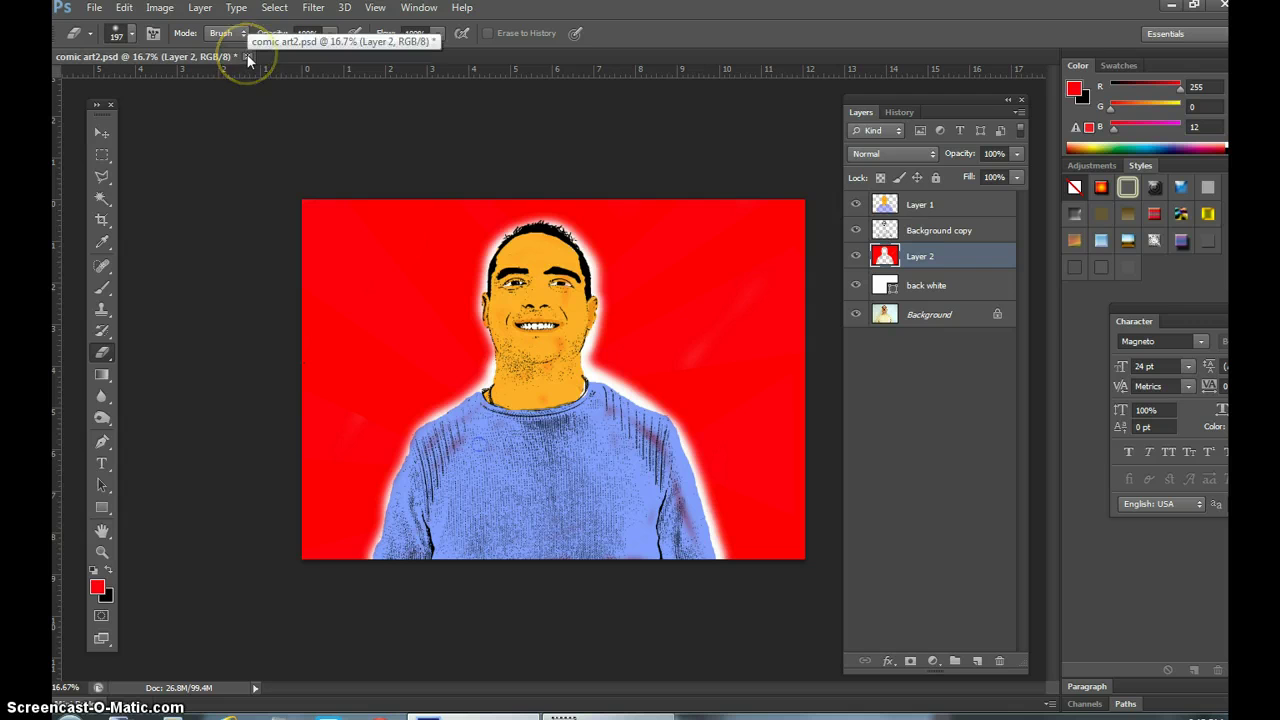
click(248, 58)
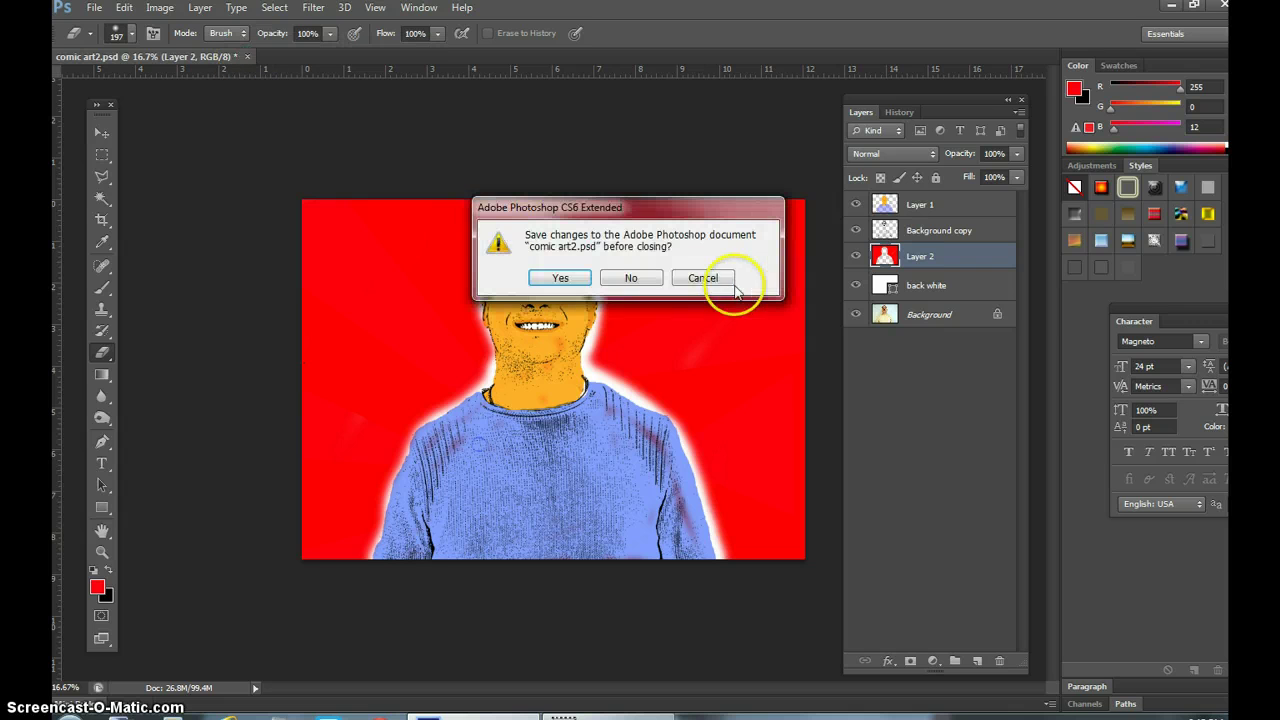
click(733, 285)
click(249, 58)
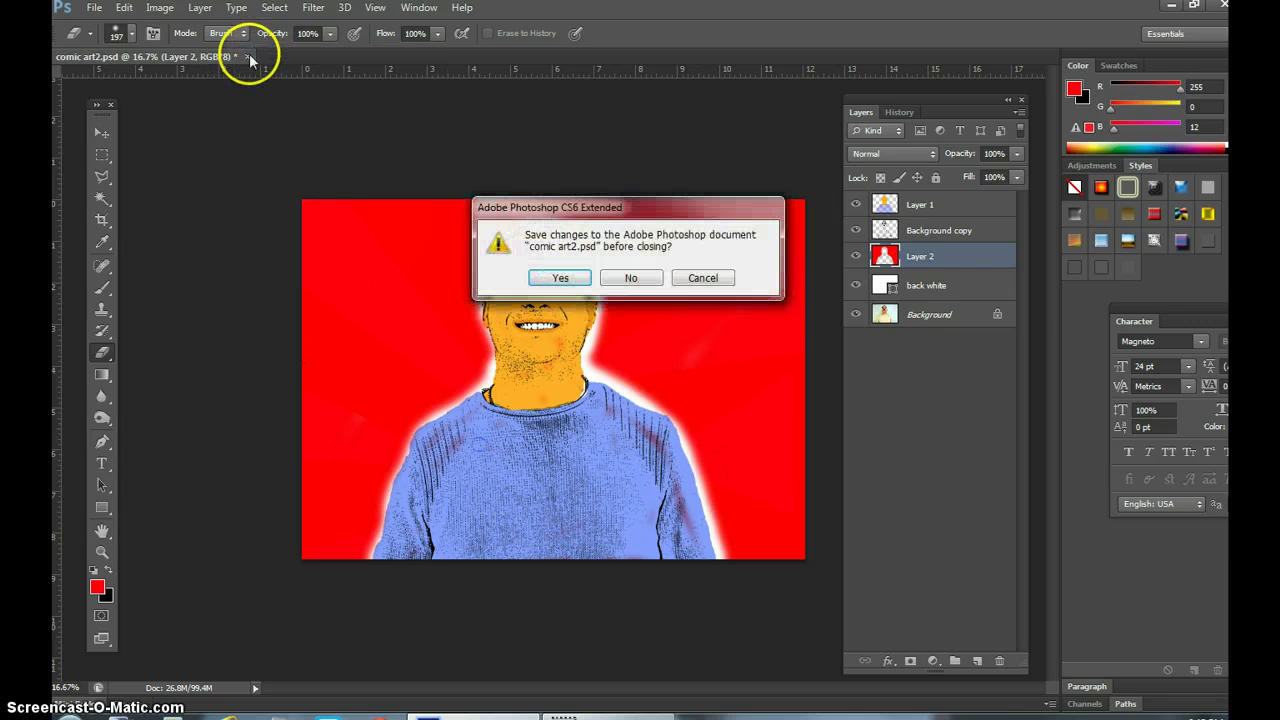
click(700, 277)
click(249, 58)
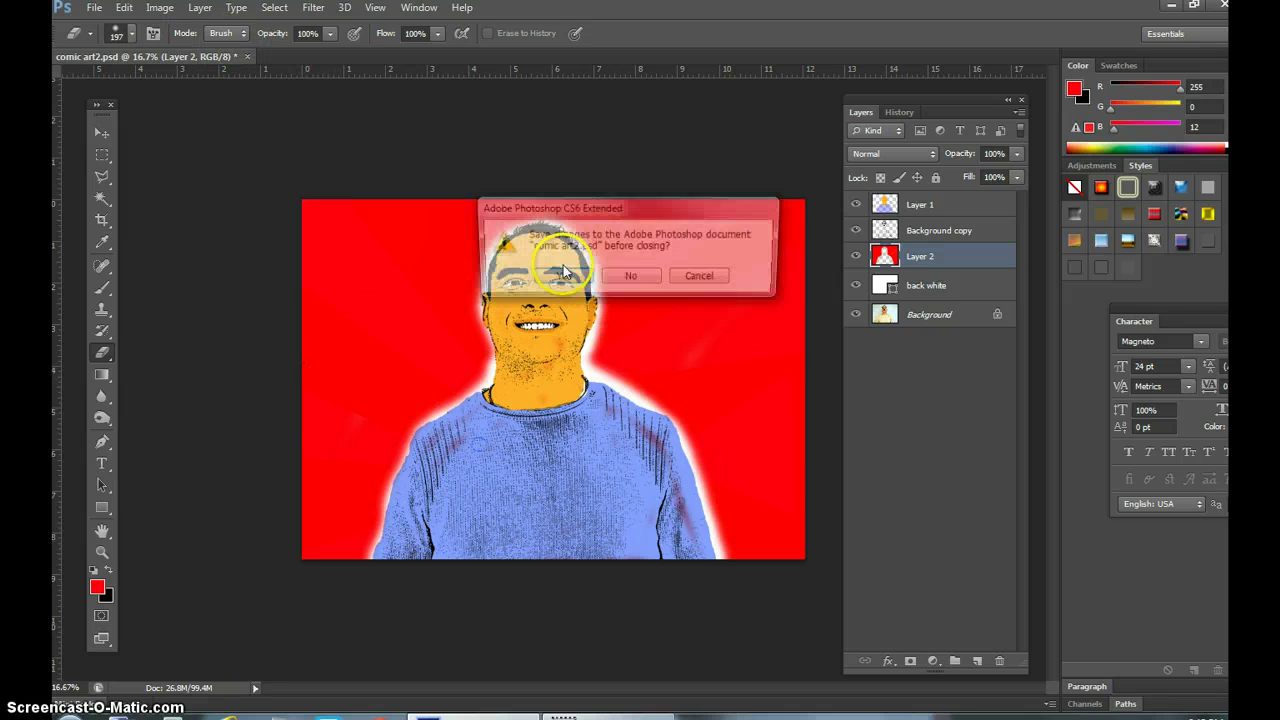
click(563, 274)
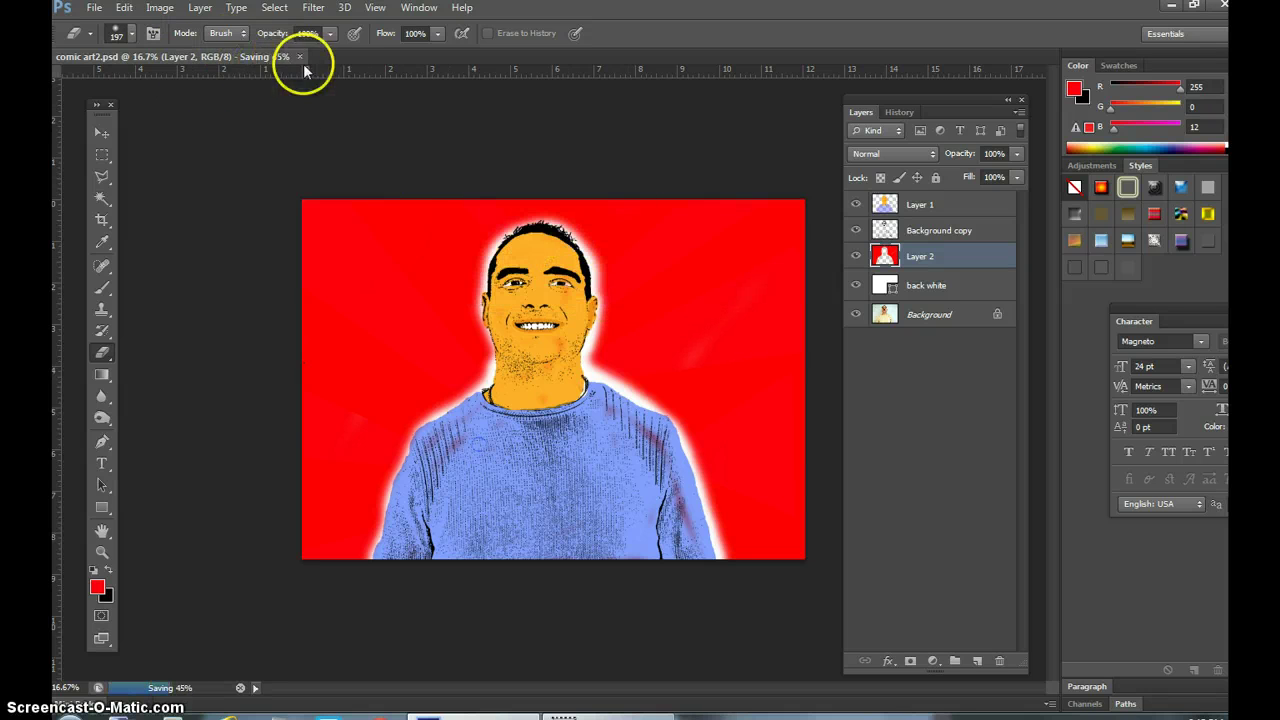
Step: Open the DSC_0048 JPG photo from the Desktop
click(94, 8)
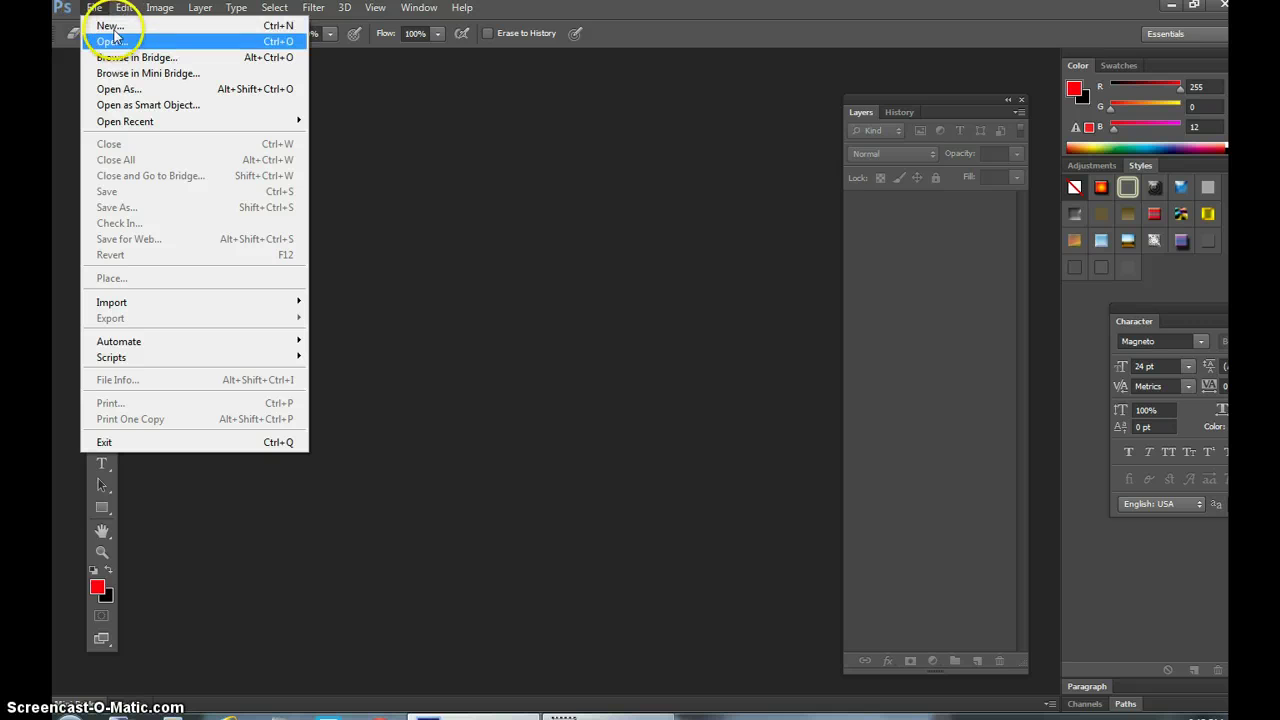
click(112, 42)
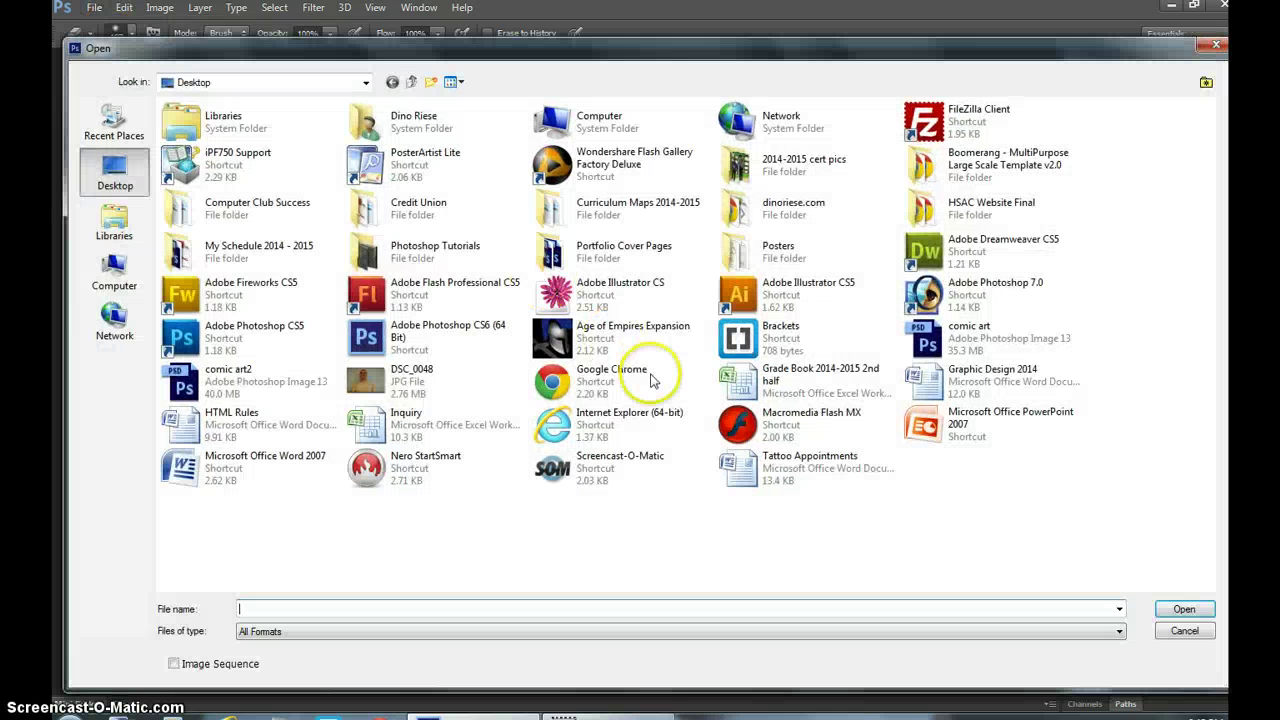
click(395, 368)
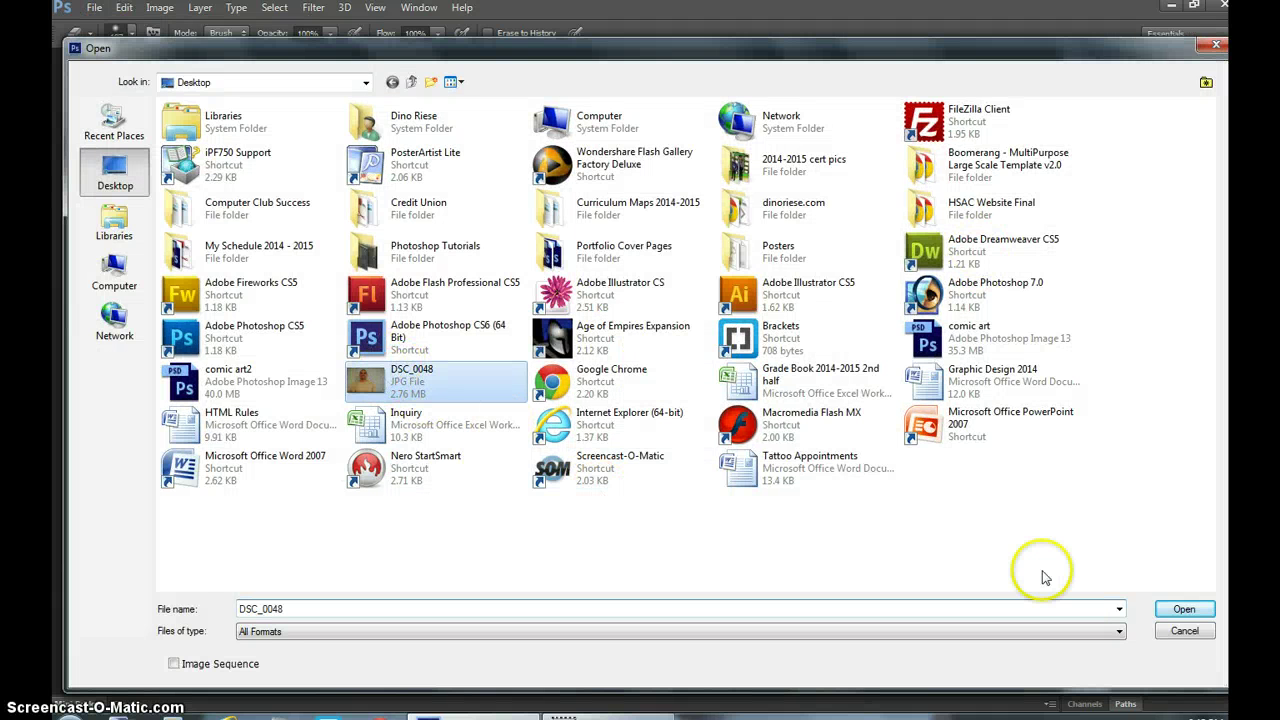
click(1182, 609)
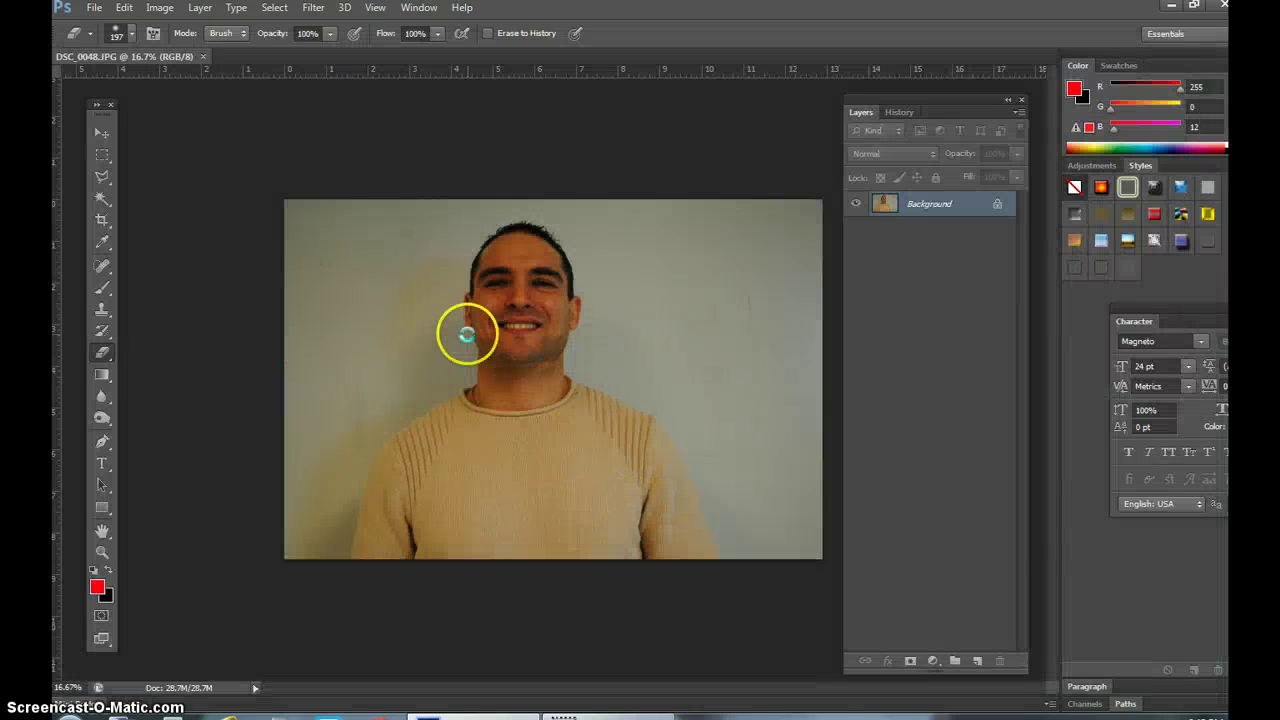
Step: Apply Auto Tone and Auto Contrast to the portrait photo
click(160, 8)
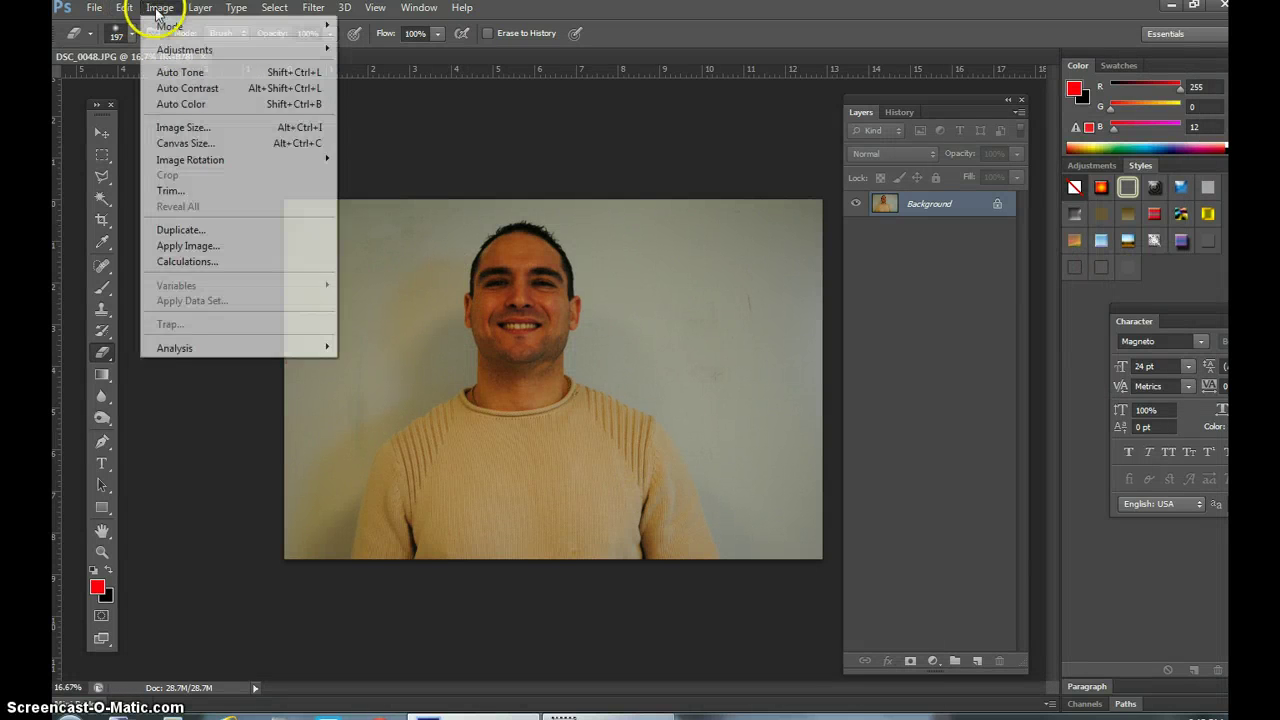
click(180, 72)
click(159, 8)
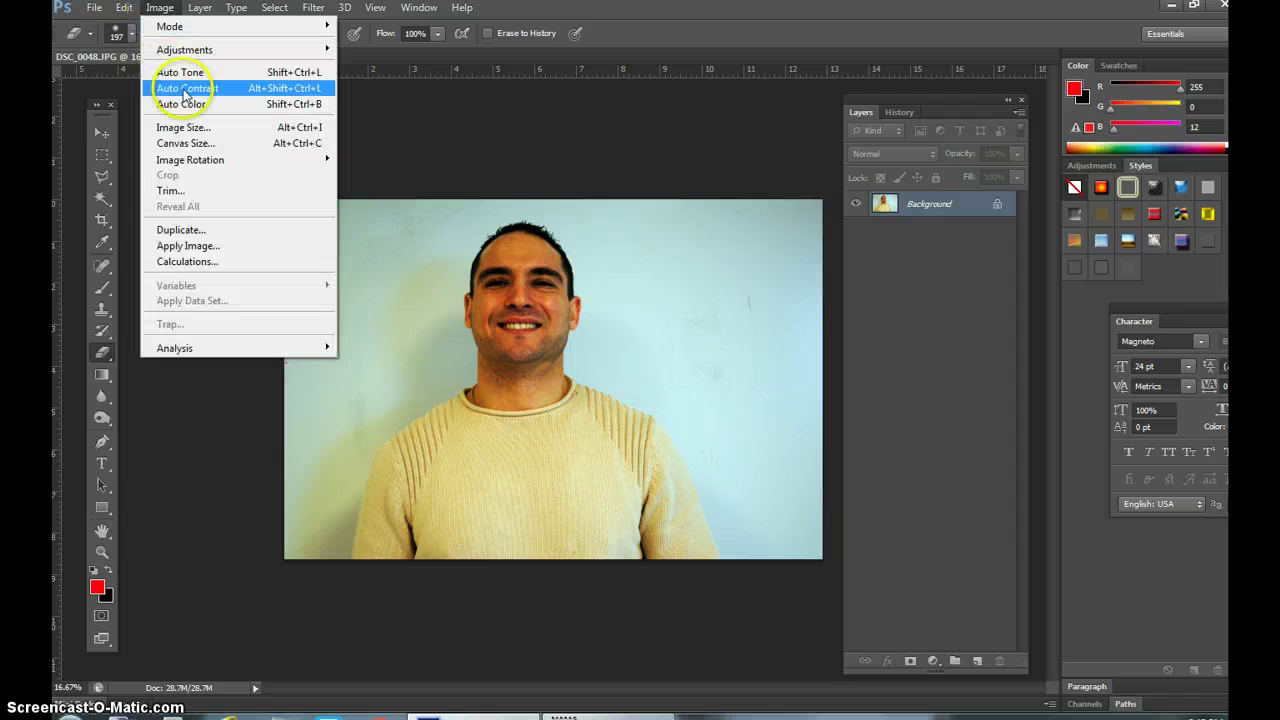
click(187, 88)
Step: Brighten the photo's midtones with a Levels adjustment, setting the midtone input level to 1.61
click(158, 8)
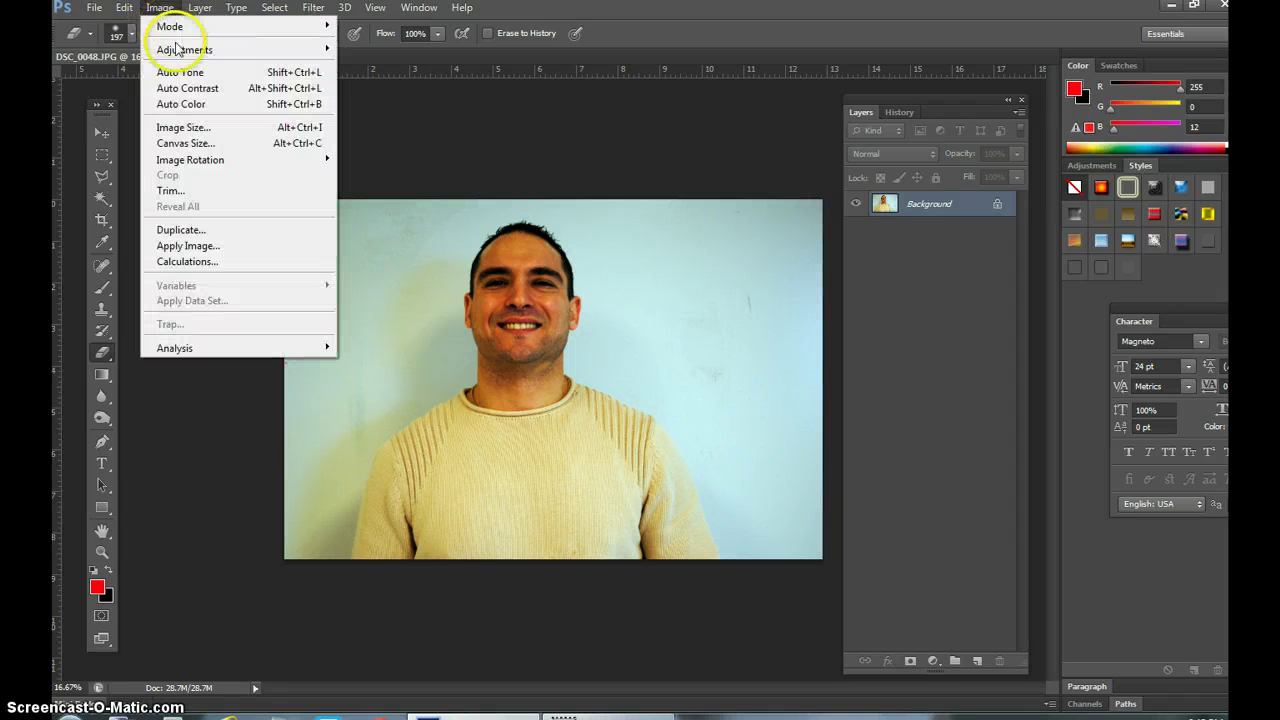
mouse_move(308, 49)
click(366, 65)
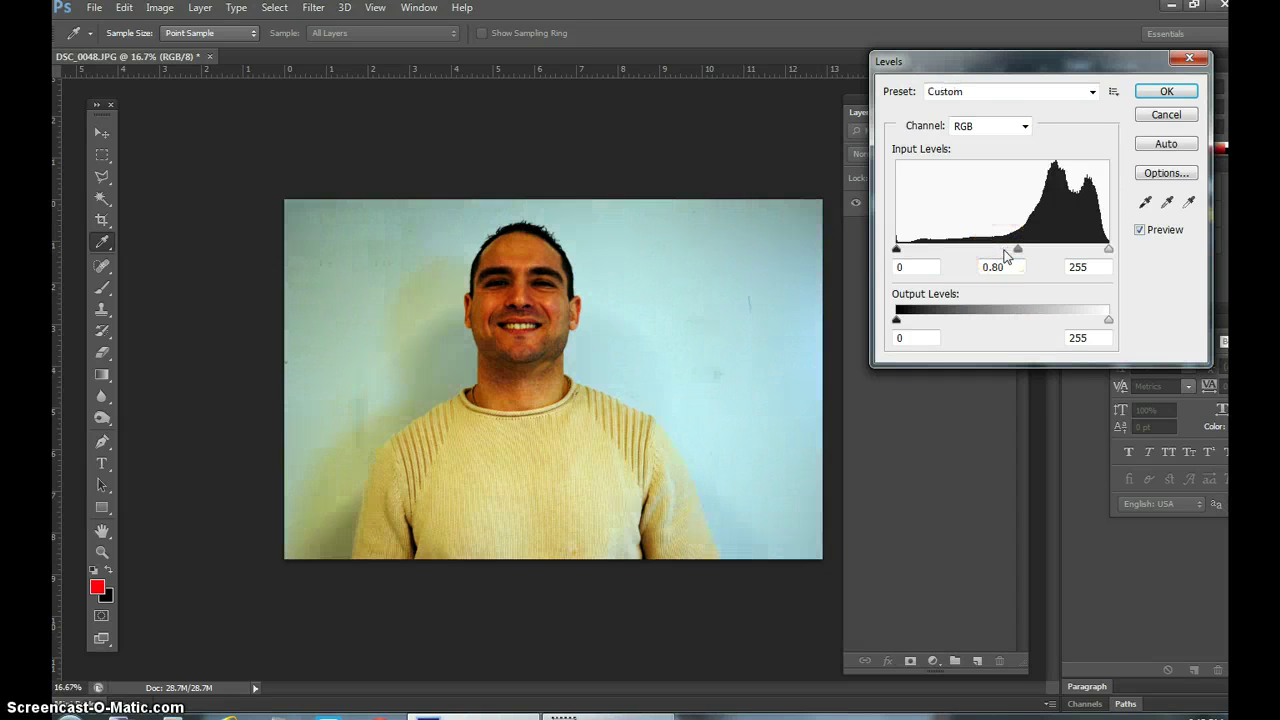
drag(1005, 250, 966, 250)
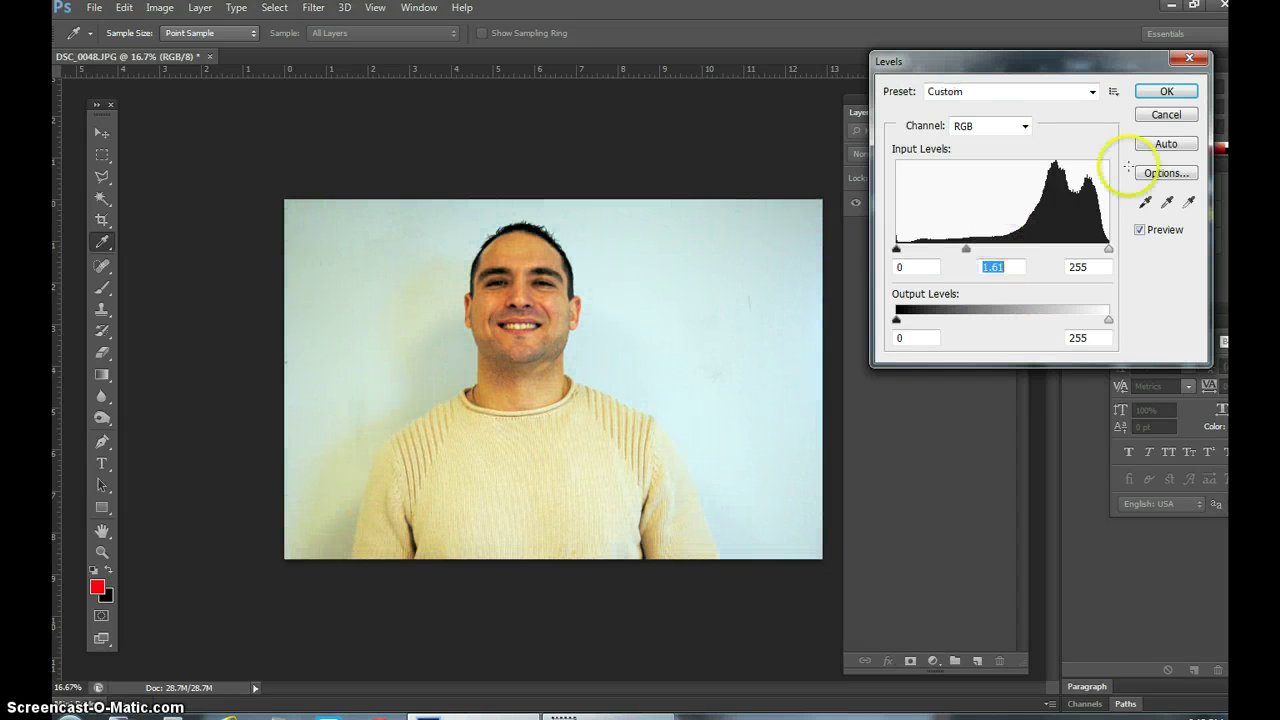
click(1180, 95)
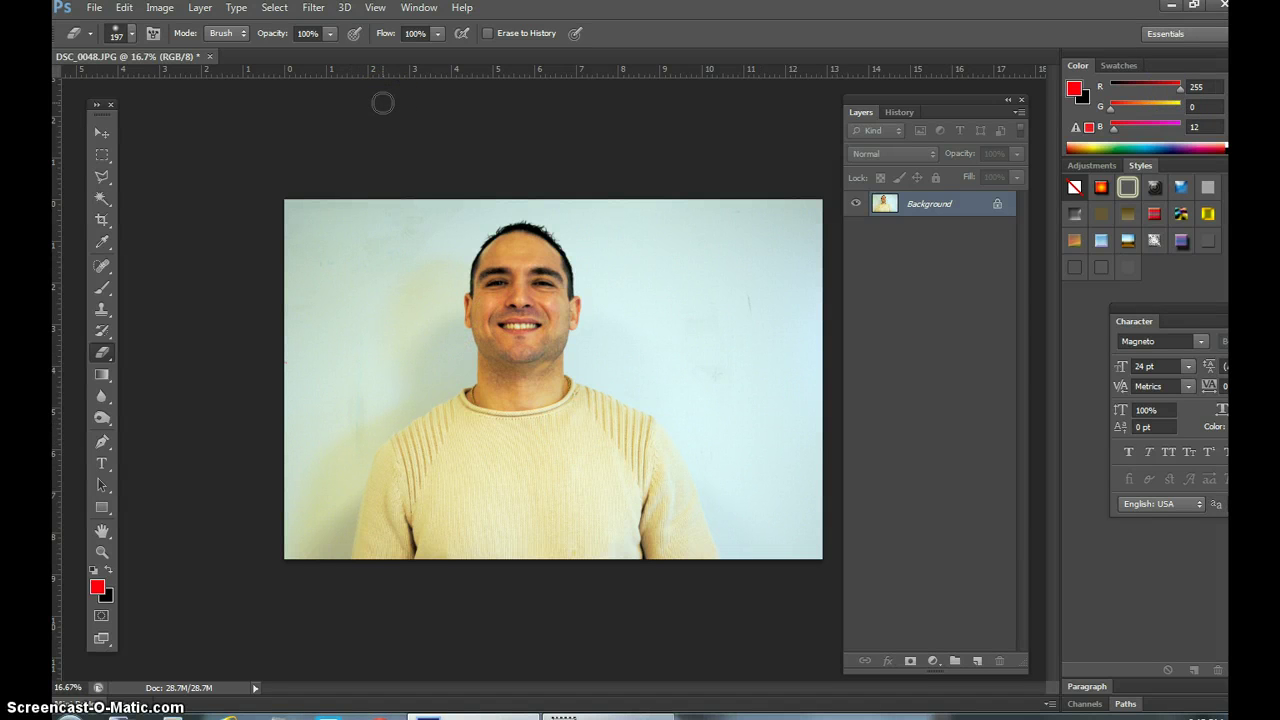
Step: Set the foreground color to black (000000) and the background color to white (ffffff)
click(100, 592)
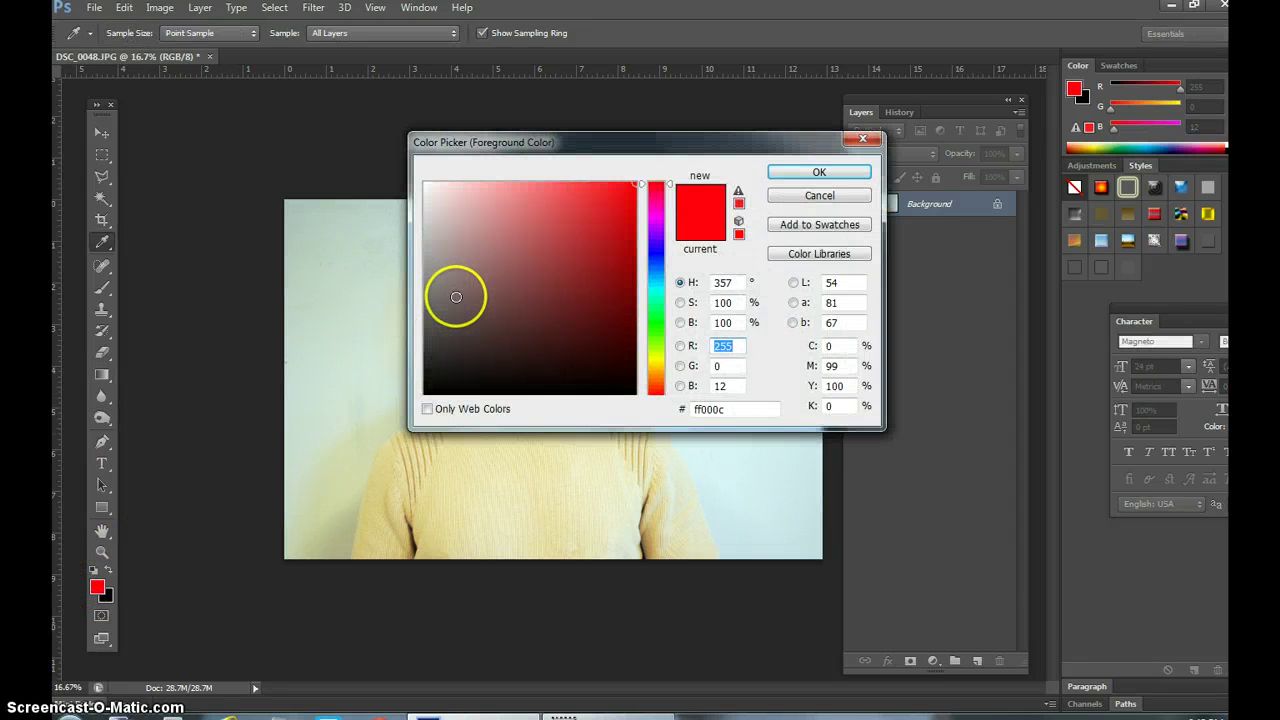
text(0)
click(815, 171)
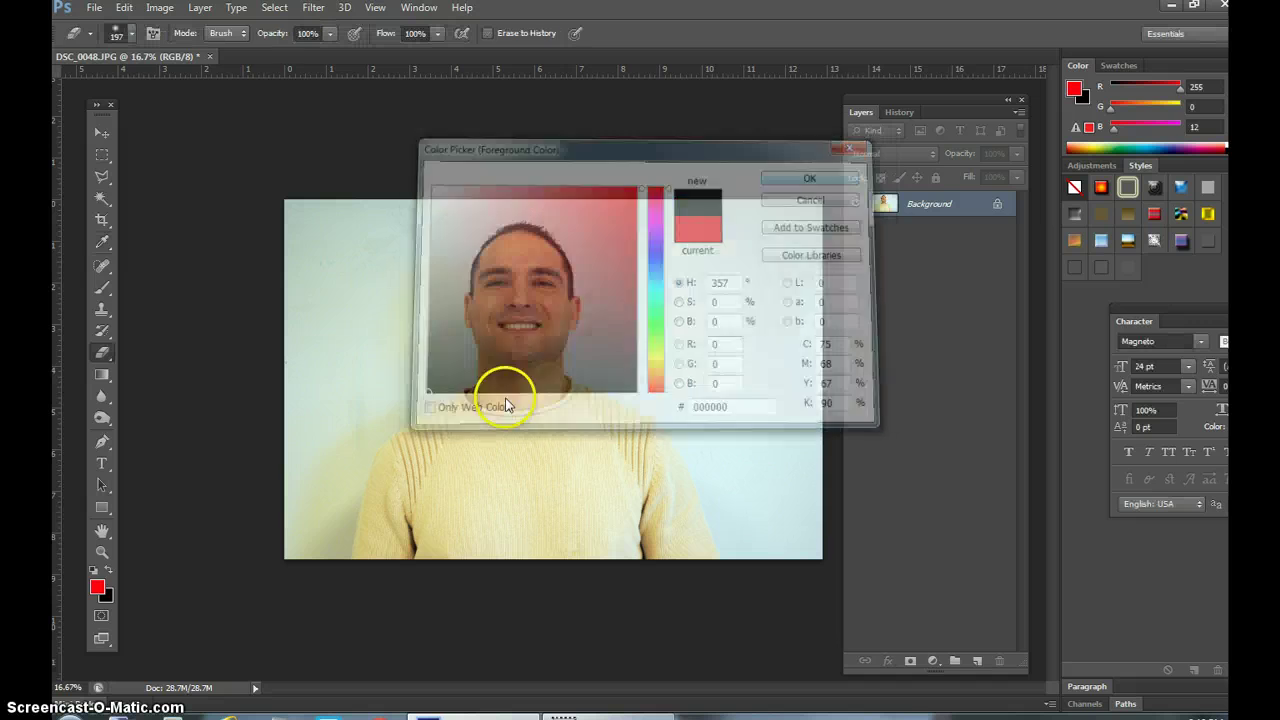
click(107, 598)
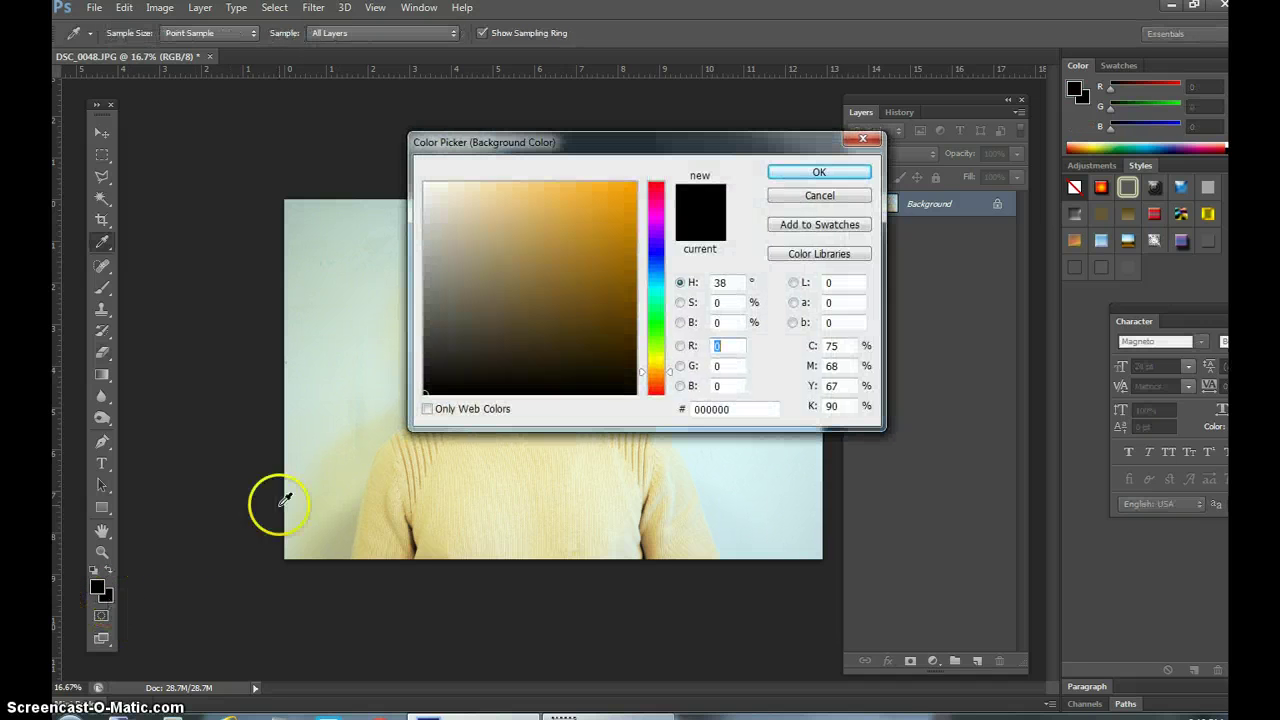
text(ffffff)
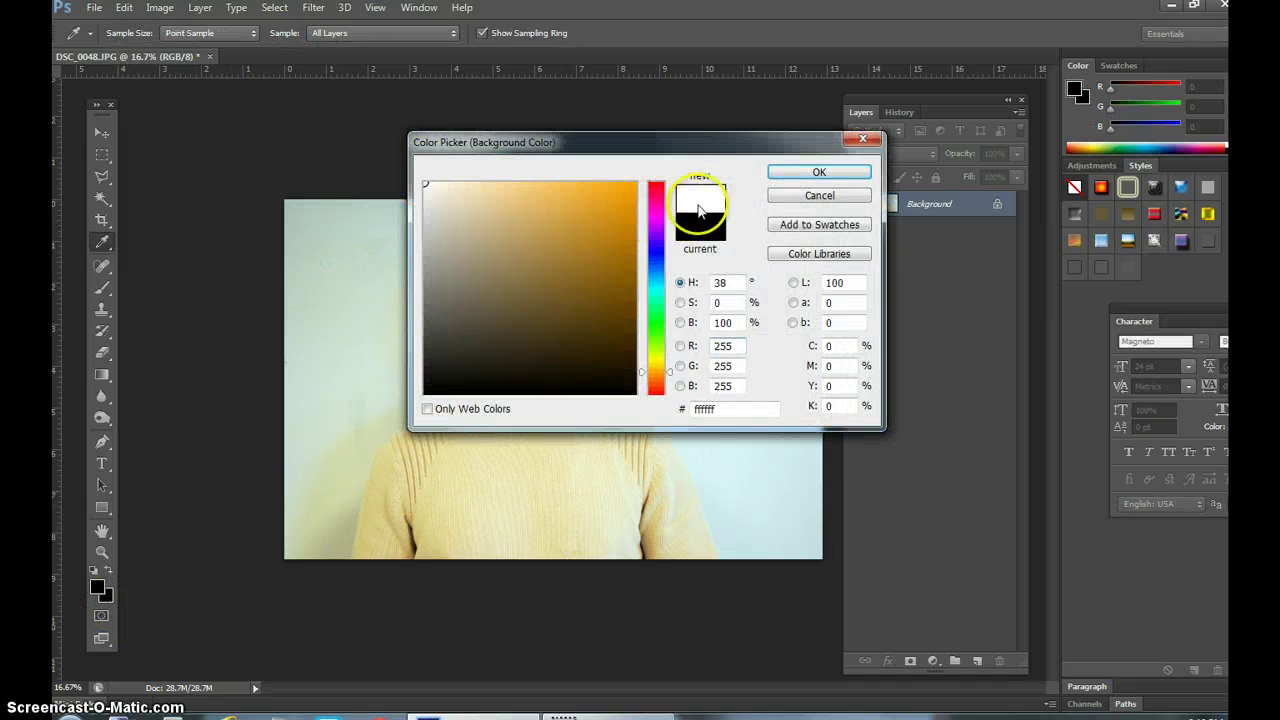
click(819, 171)
key(e)
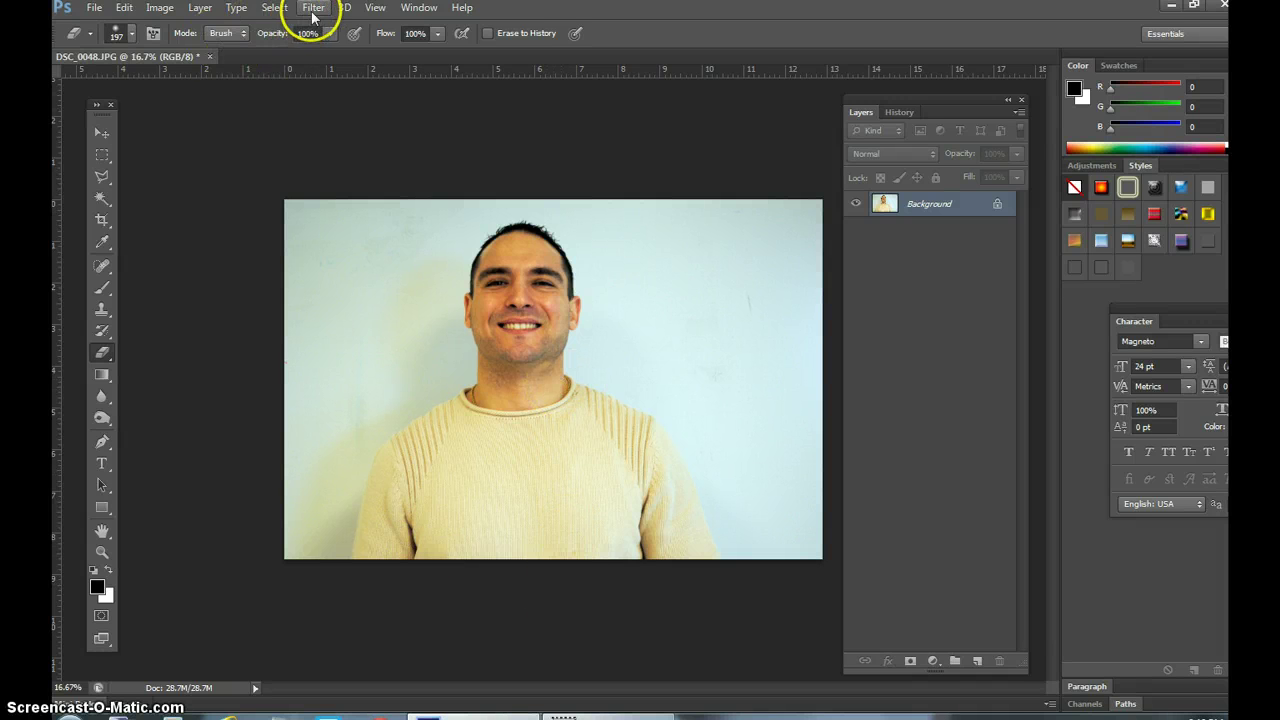
Step: Duplicate the Background layer
drag(929, 206, 979, 659)
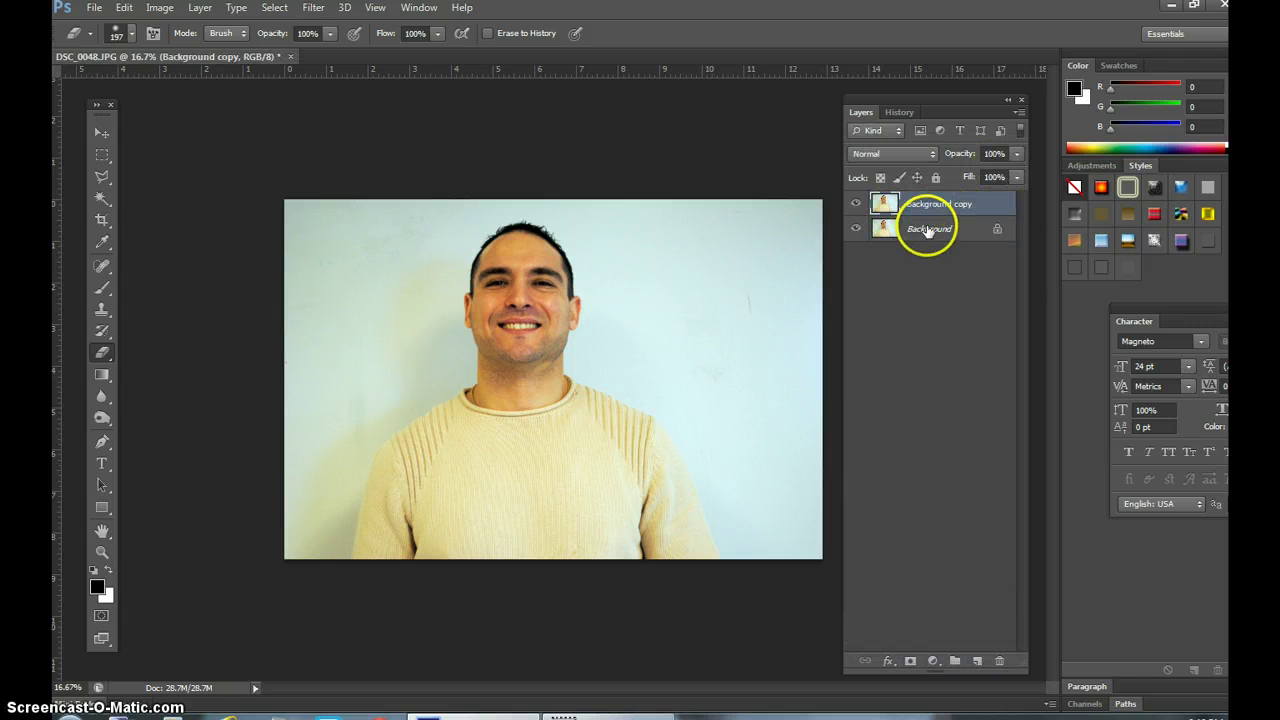
click(318, 9)
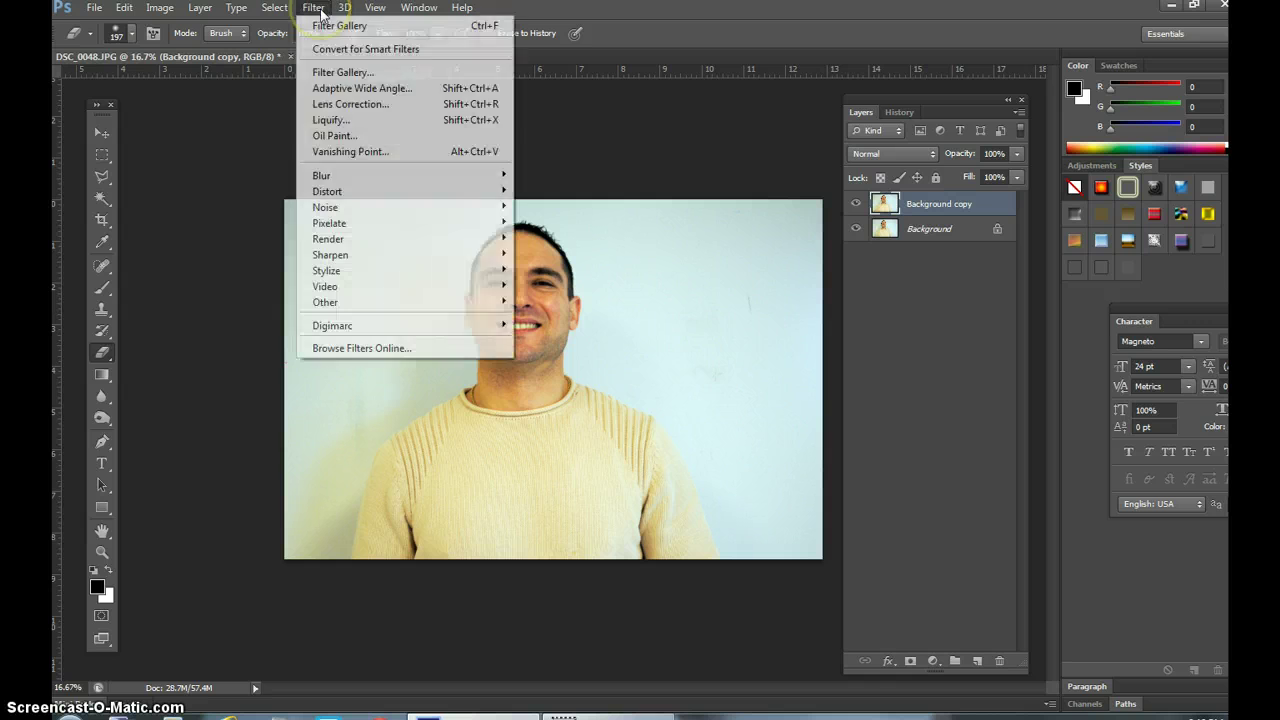
click(340, 26)
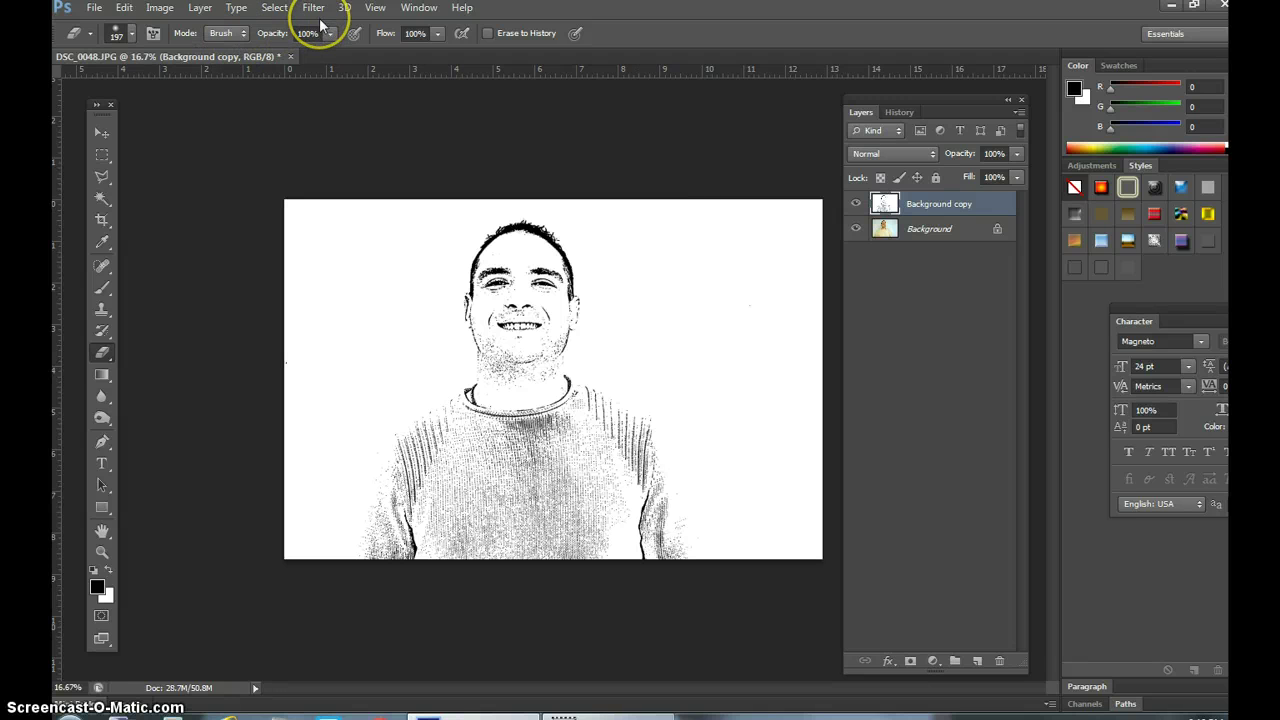
key(ctrl+z)
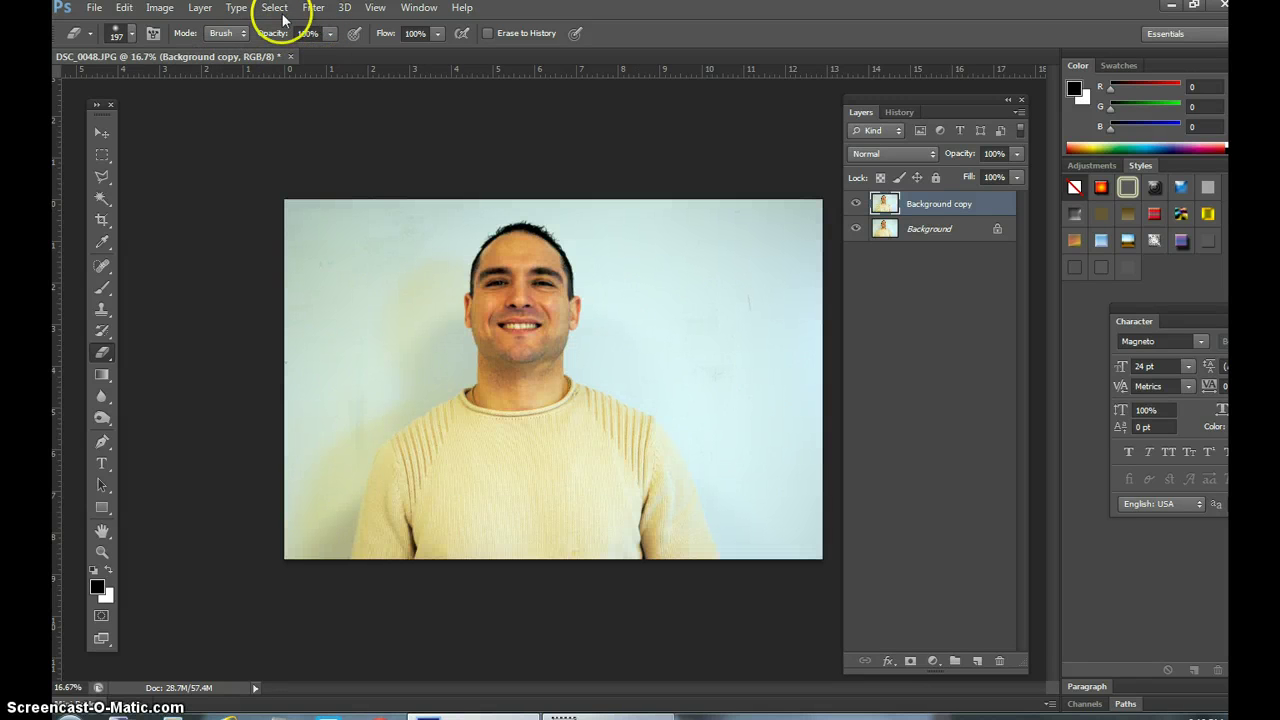
click(315, 10)
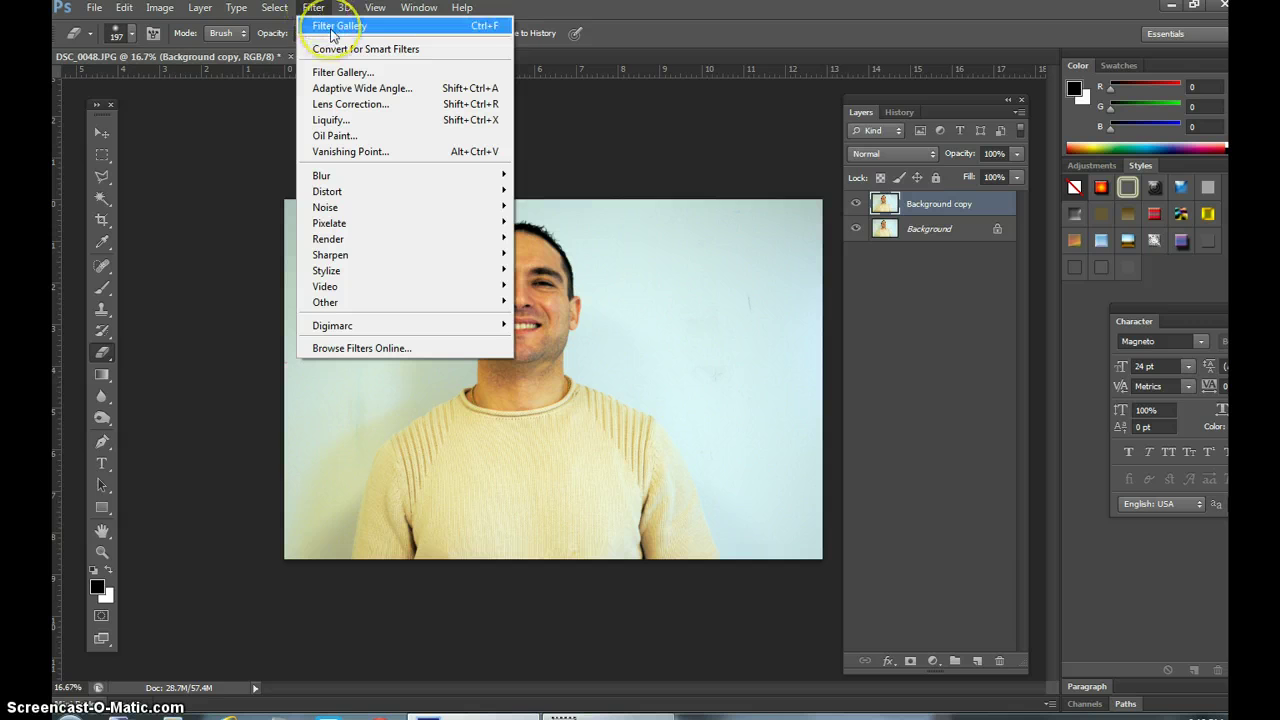
click(333, 26)
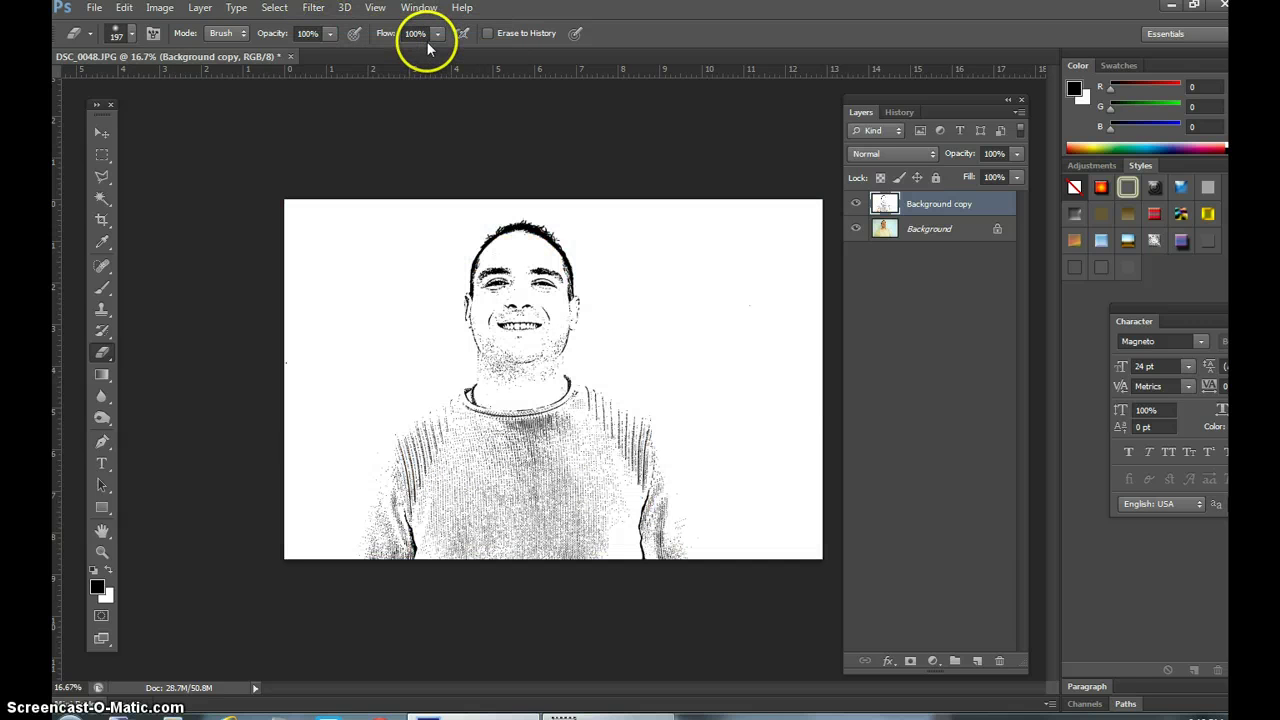
key(ctrl+z)
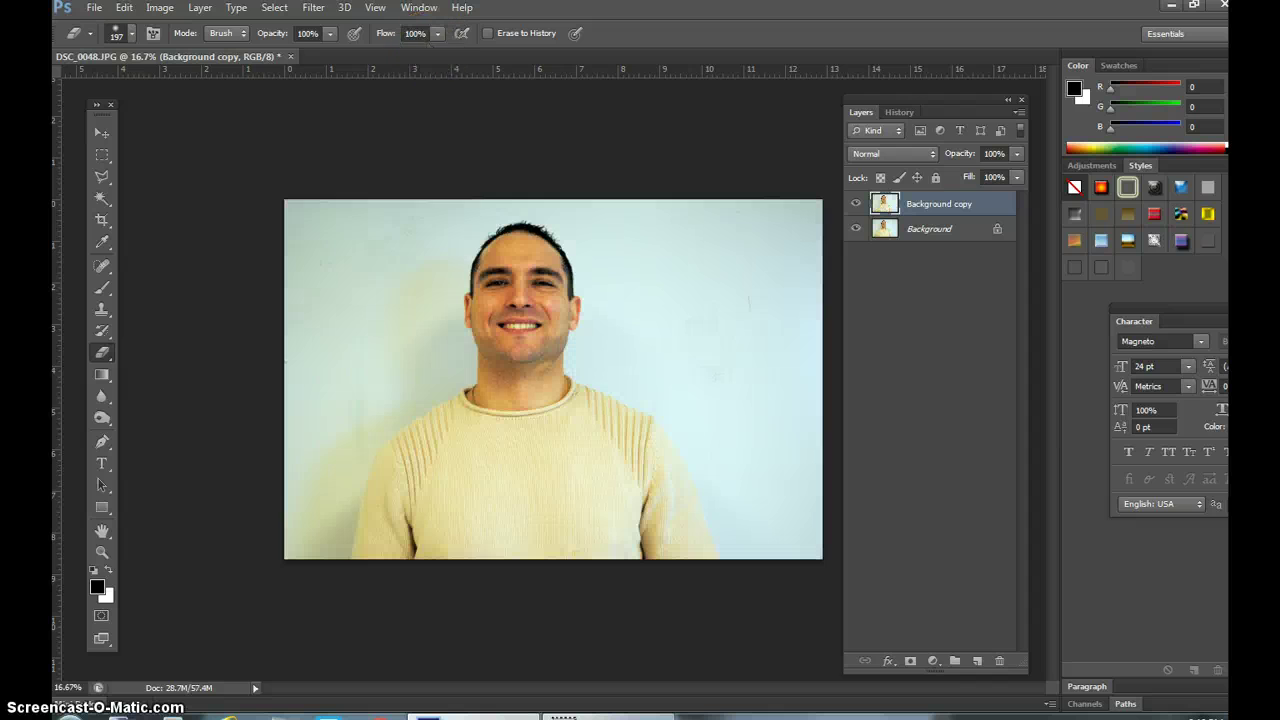
Step: Open the Stamp filter on the Background copy layer and preview the whole figure at 25%
click(308, 10)
click(362, 72)
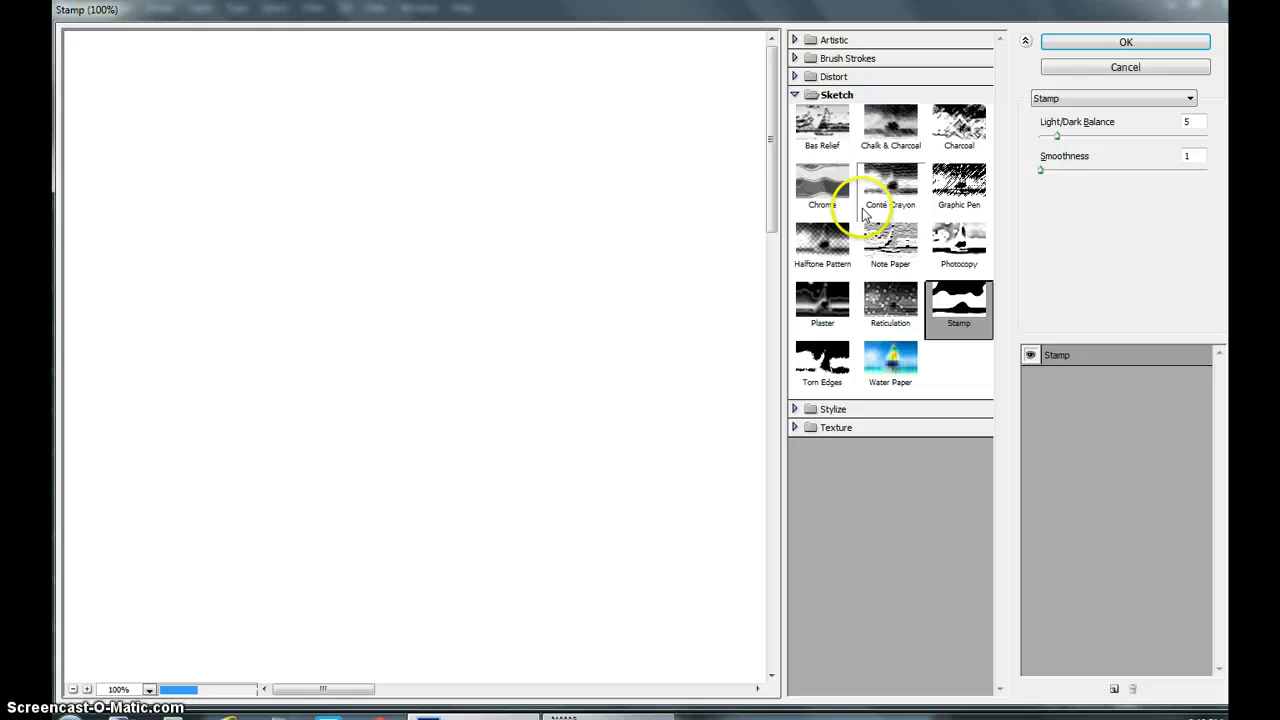
click(796, 96)
click(796, 96)
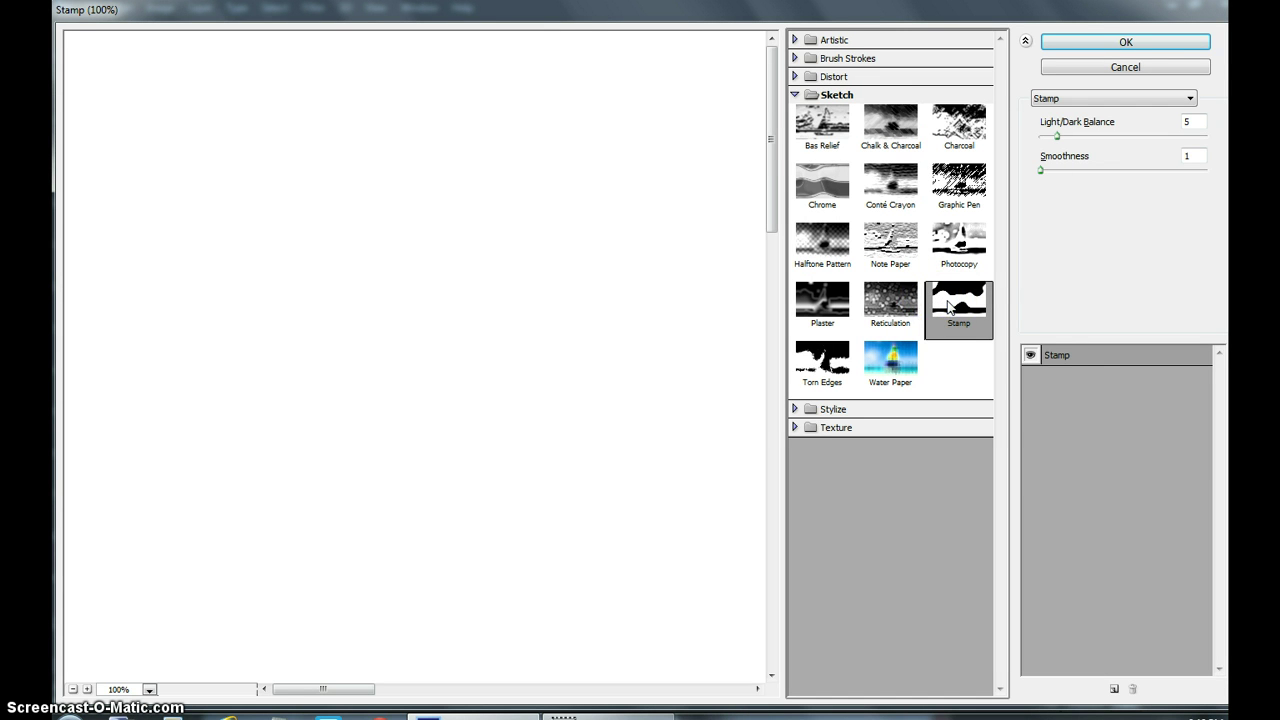
click(149, 690)
click(137, 411)
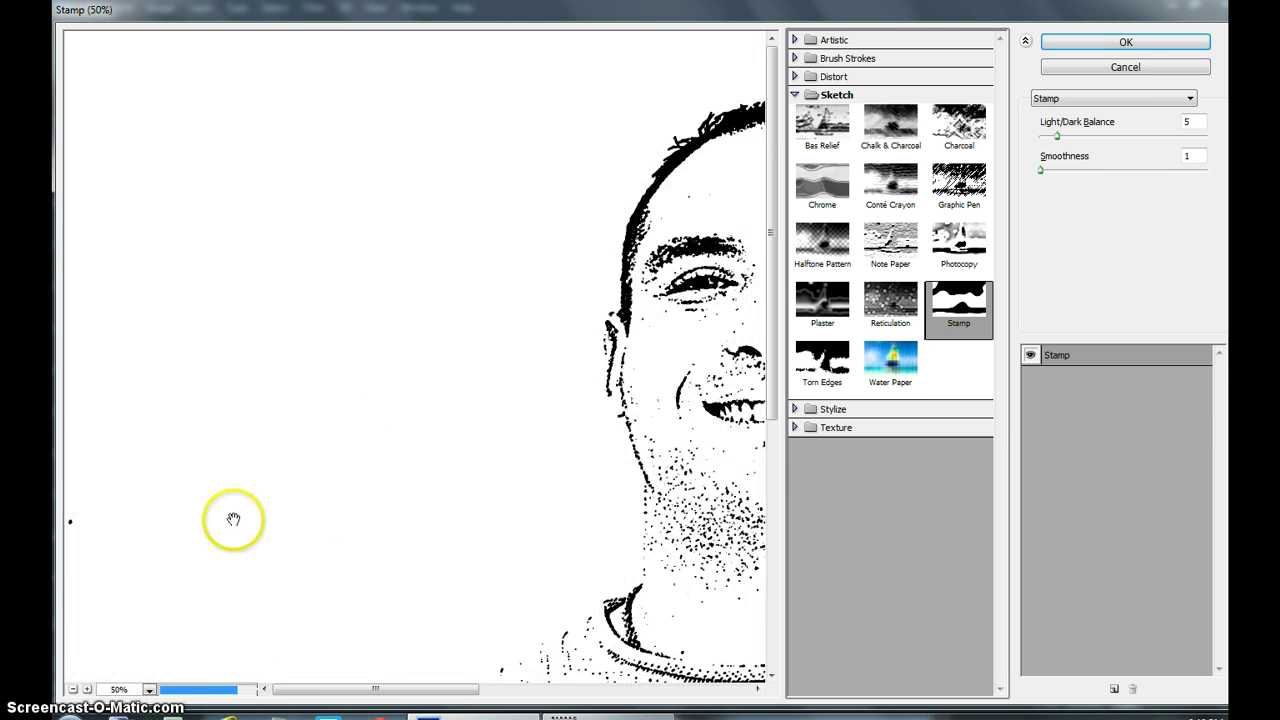
key(alt)
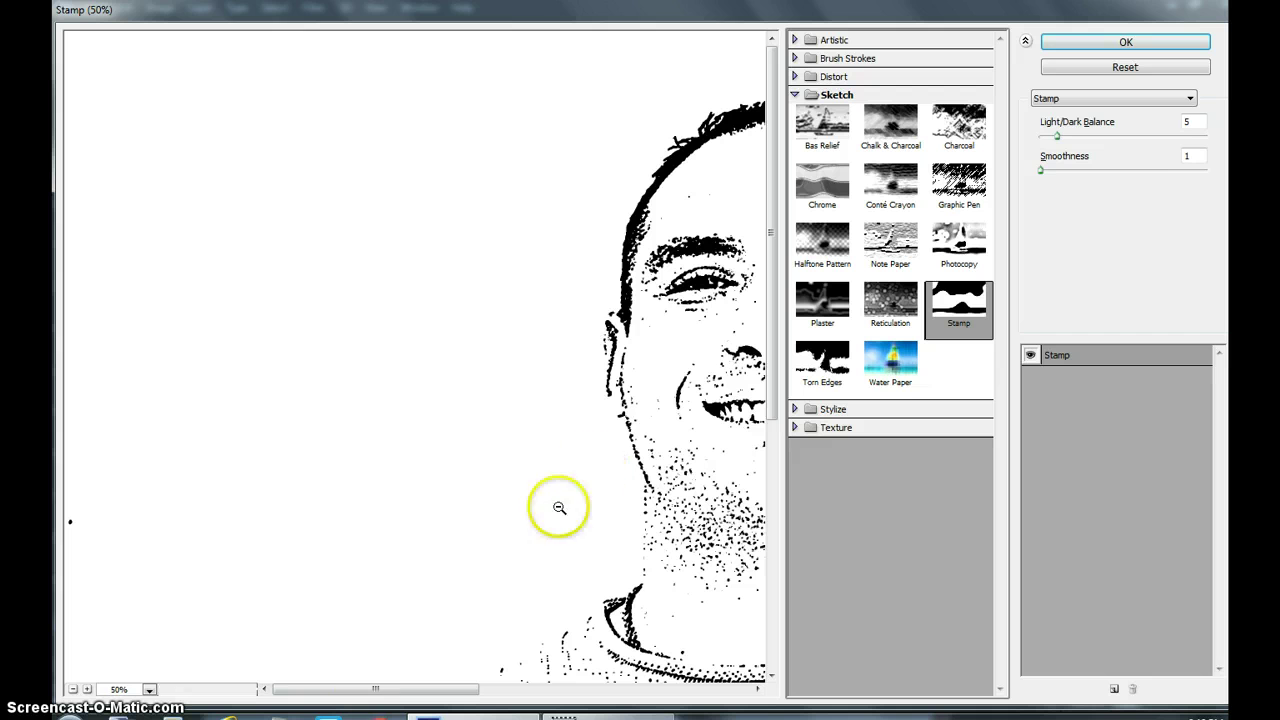
alt+click(620, 406)
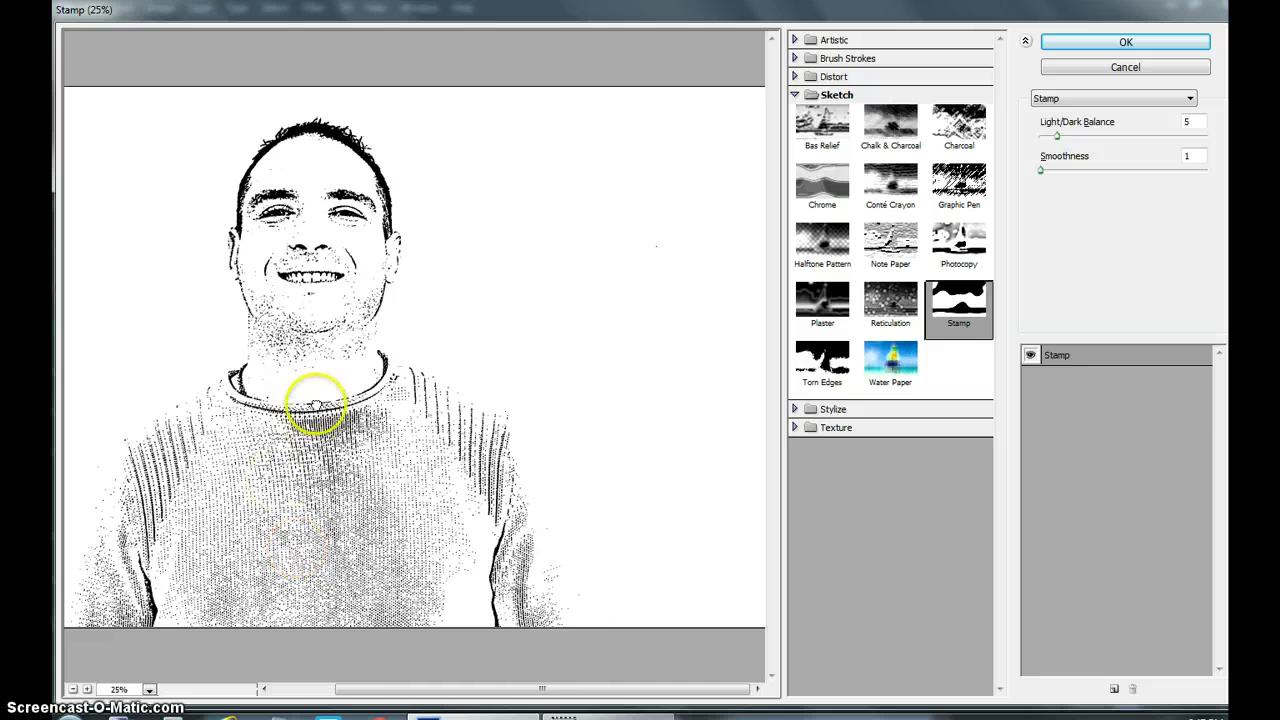
drag(309, 398, 407, 393)
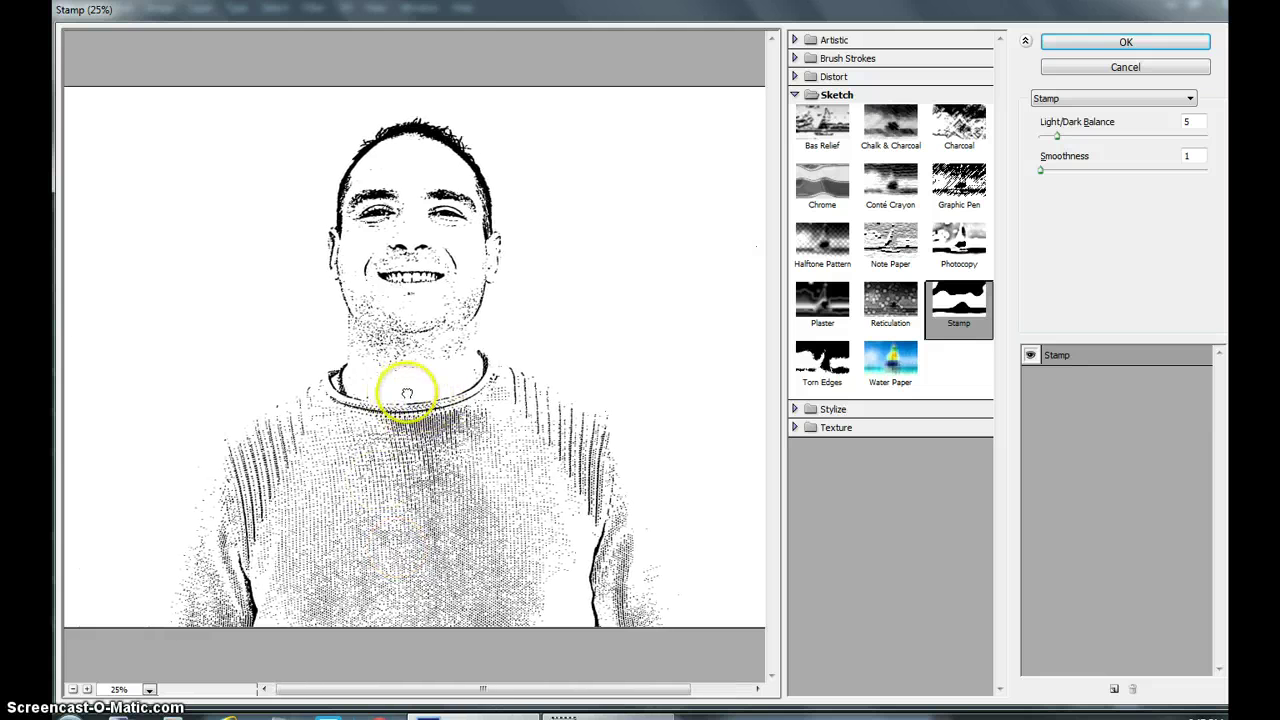
Step: Apply the Stamp filter with Light/Dark Balance 5 and Smoothness 3
click(1058, 138)
drag(1066, 143, 1057, 143)
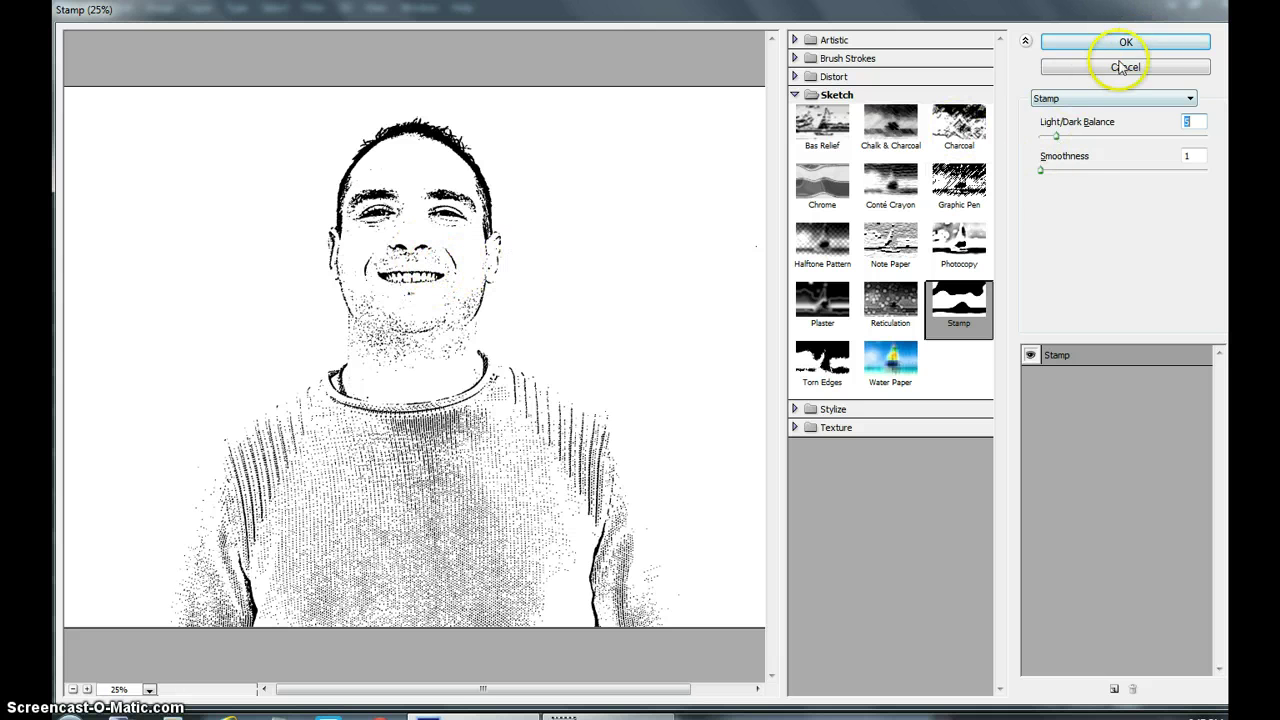
mouse_move(1042, 172)
mouse_down()
mouse_move(1127, 173)
mouse_move(1046, 175)
mouse_up()
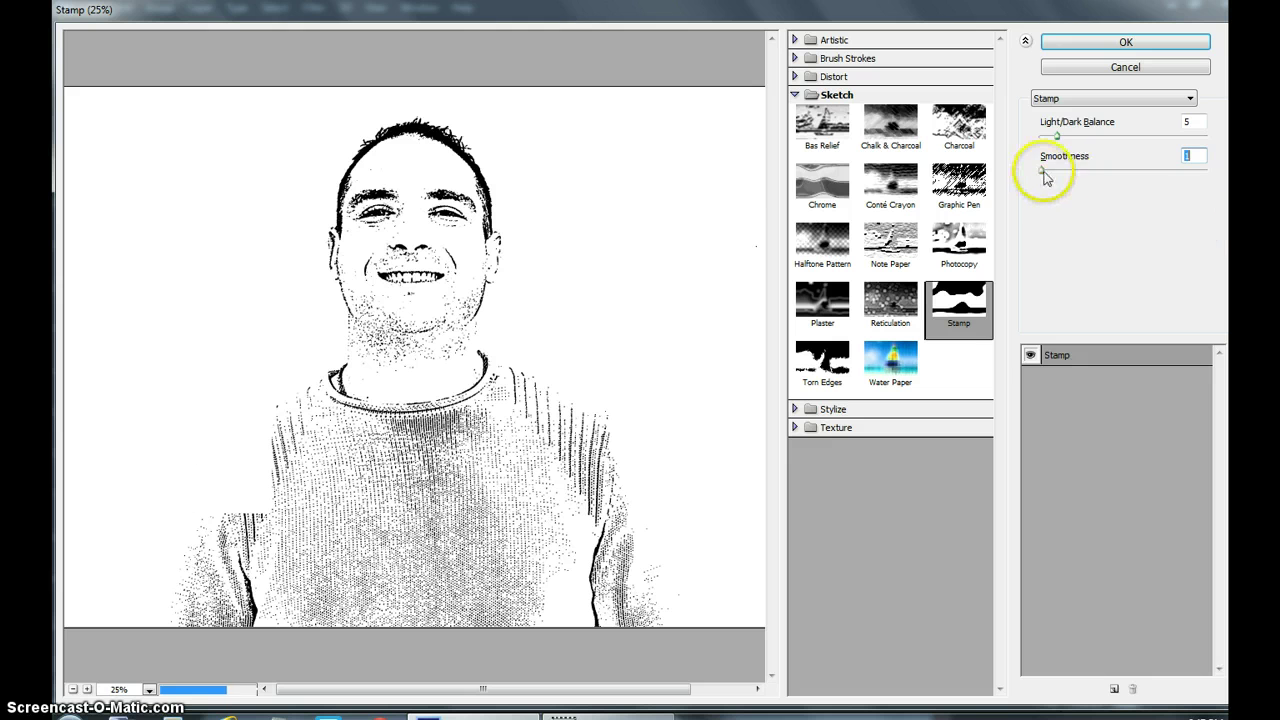
drag(1046, 177, 1051, 178)
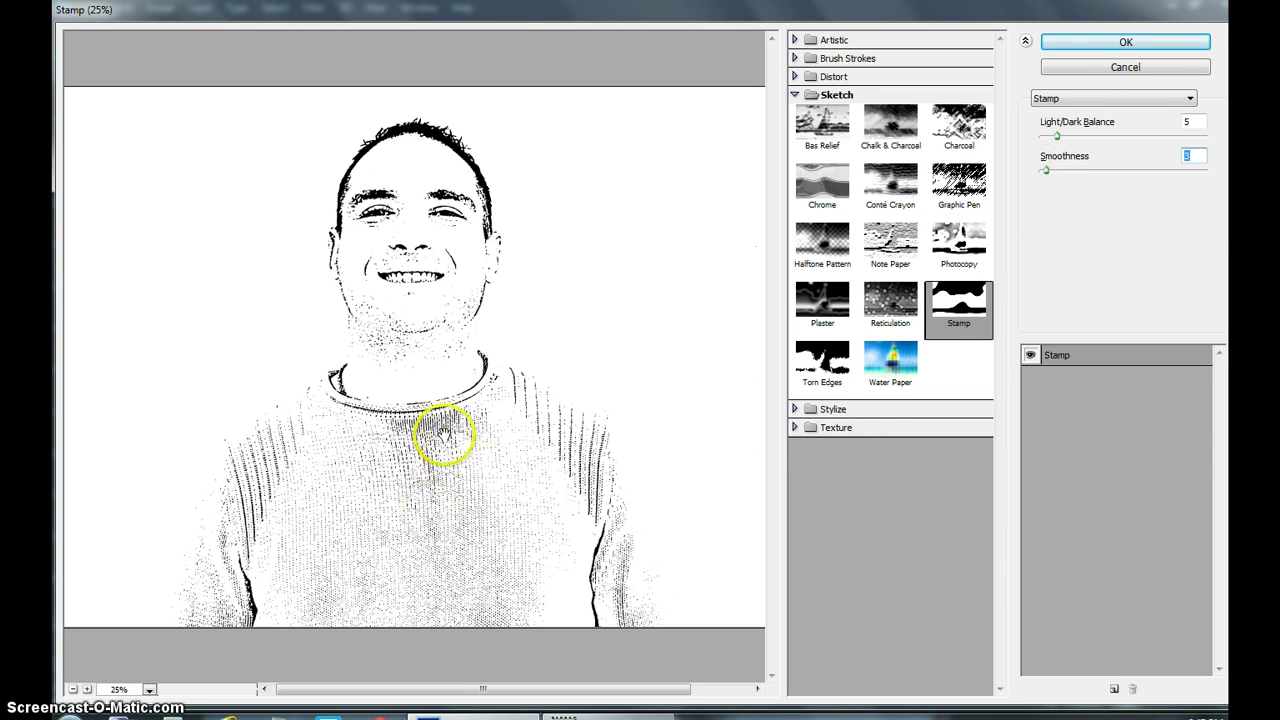
click(1141, 42)
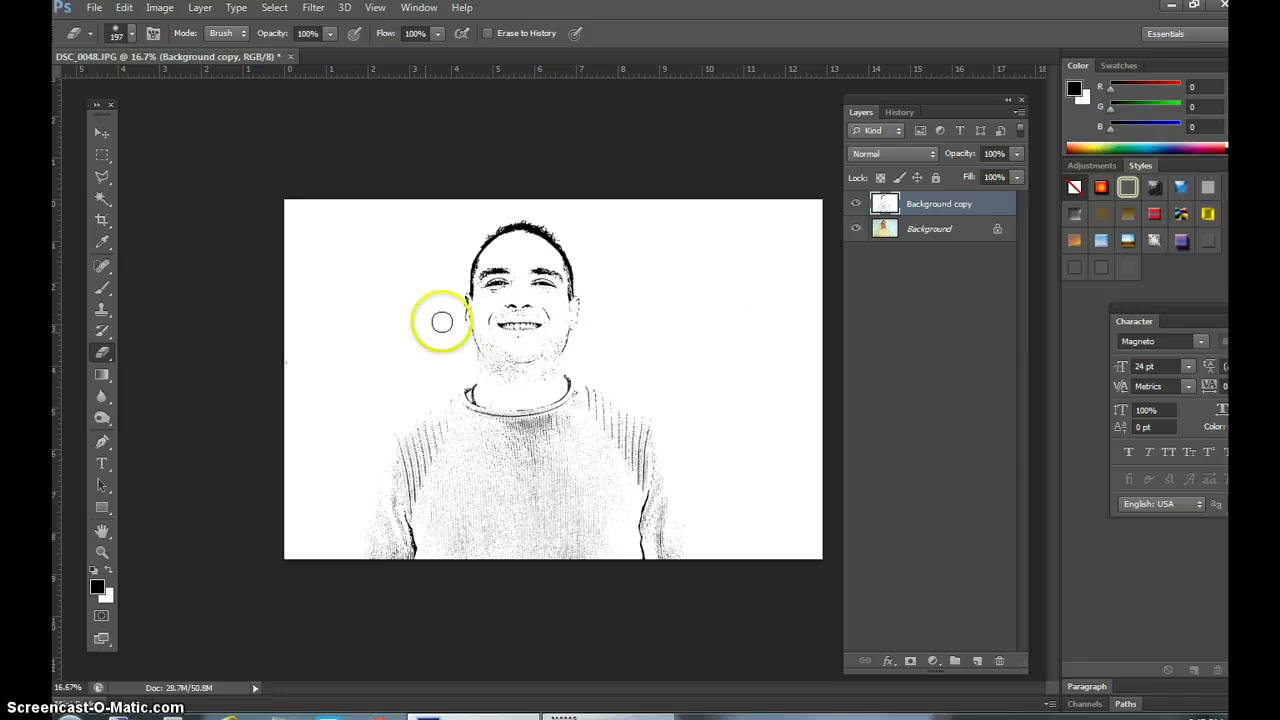
click(101, 552)
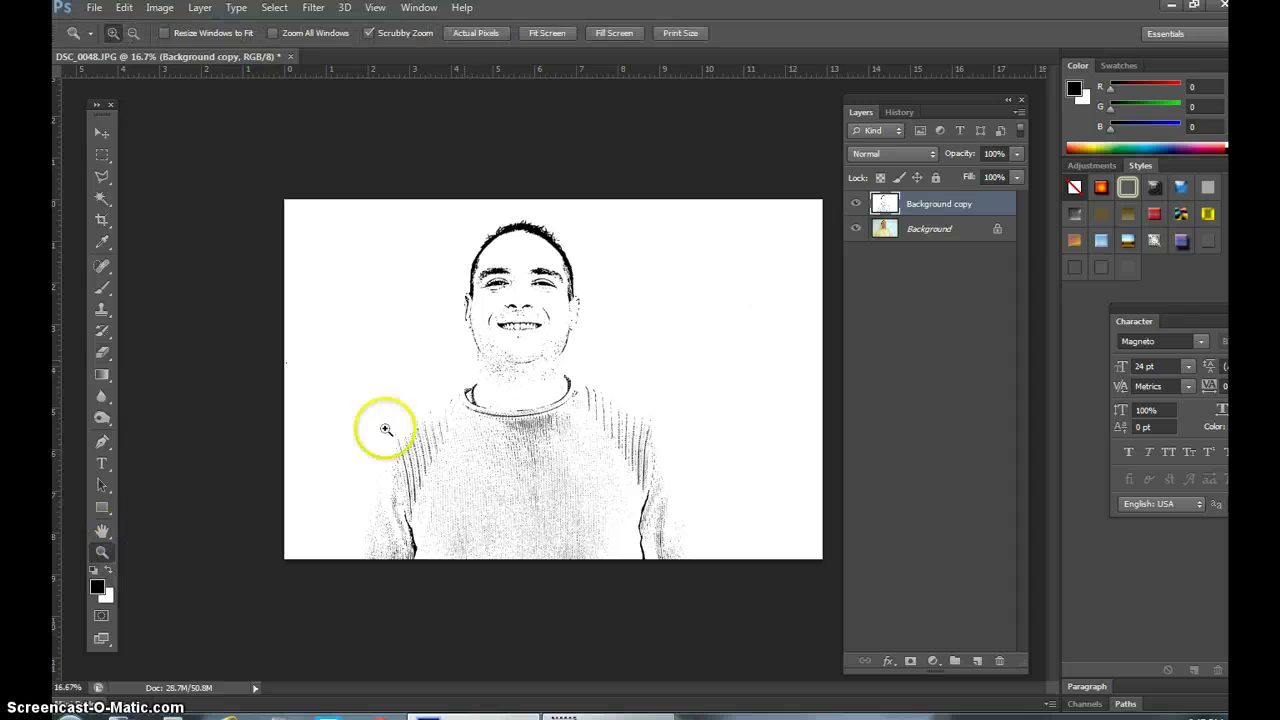
drag(460, 266, 476, 268)
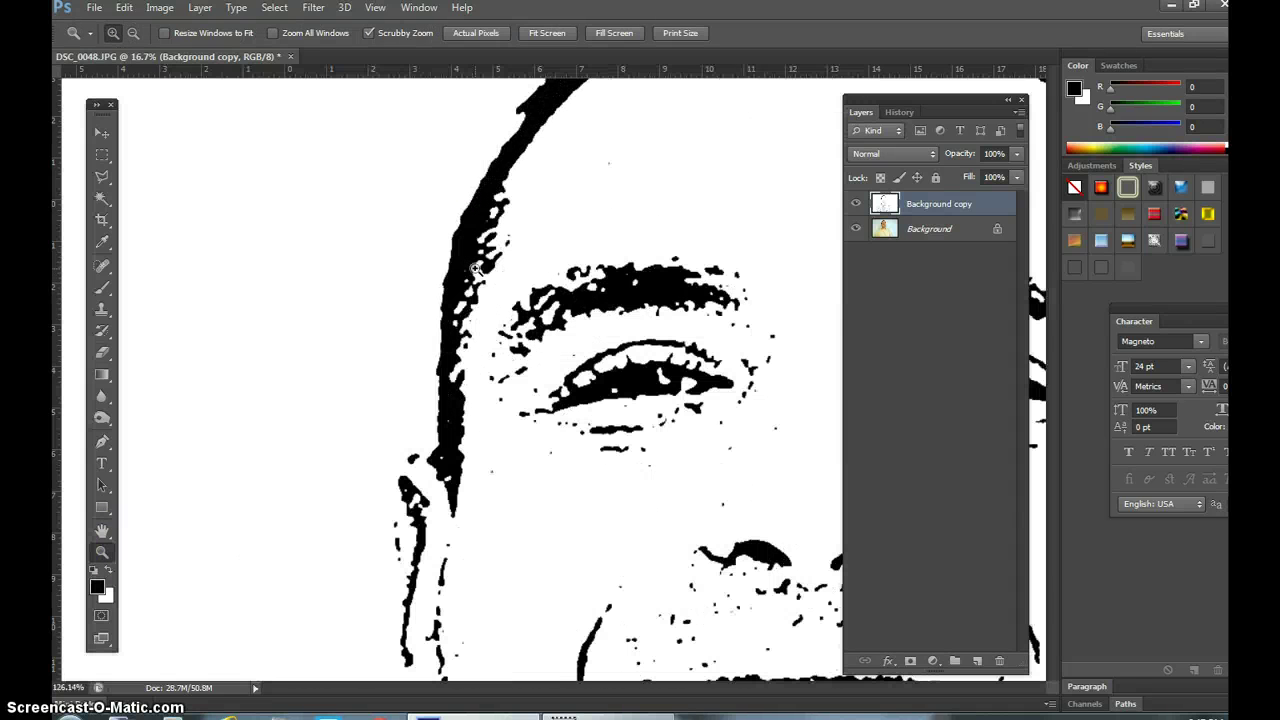
click(102, 290)
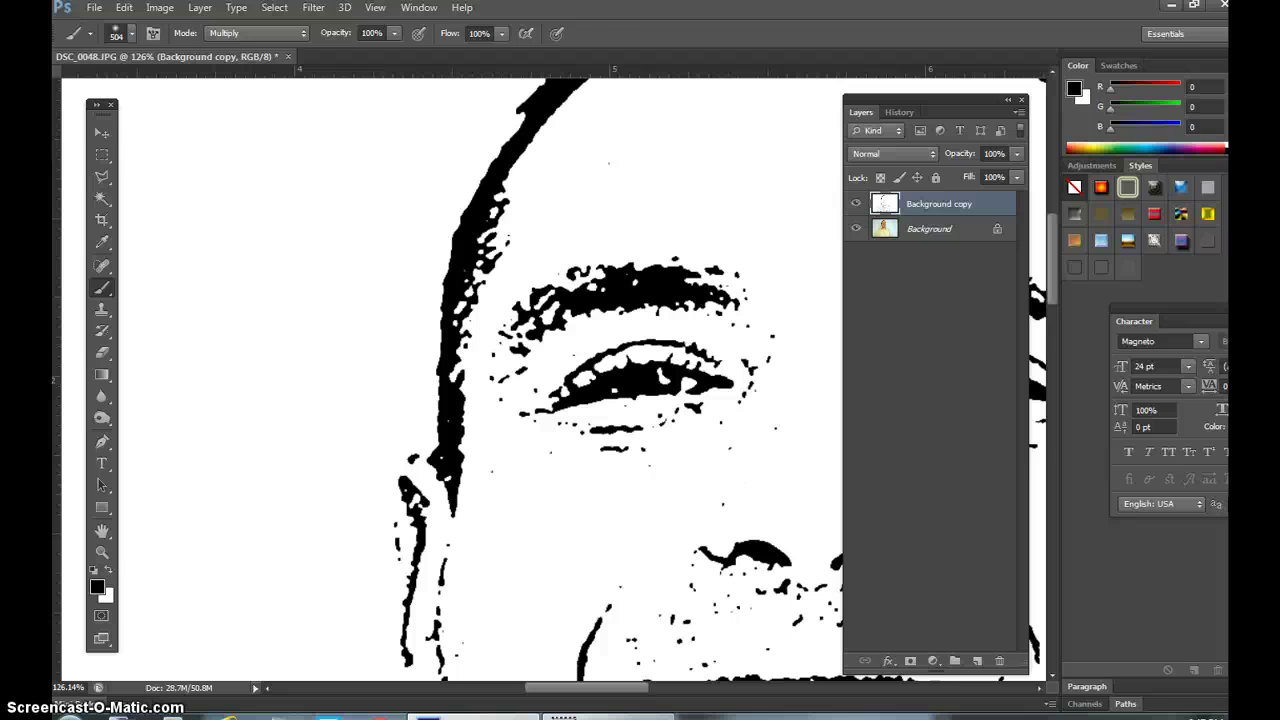
click(103, 134)
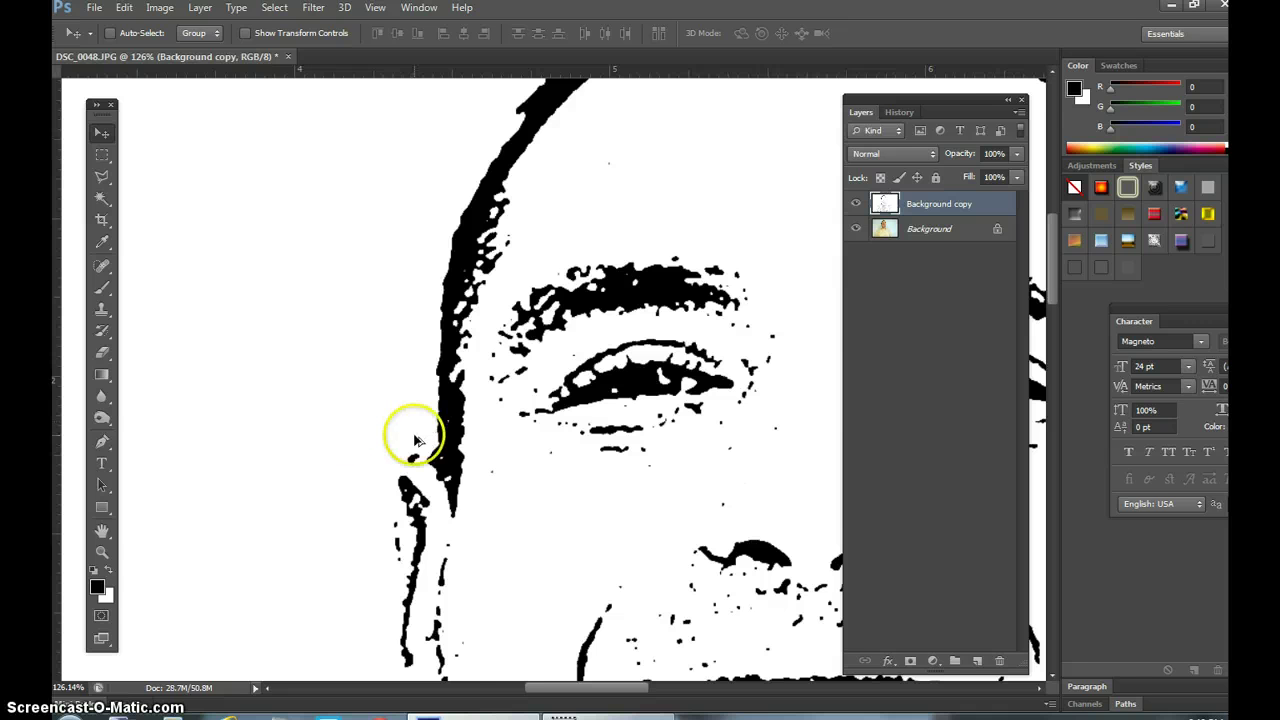
click(101, 552)
alt+click(420, 508)
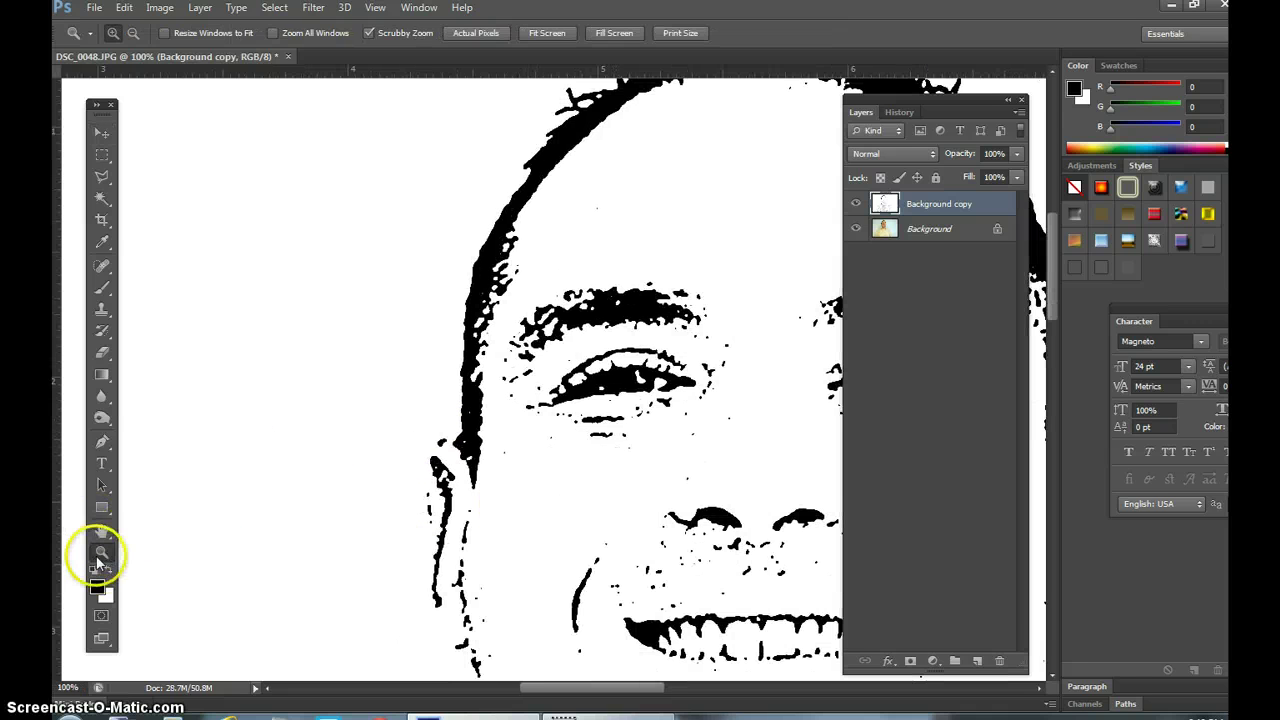
key(ctrl+0)
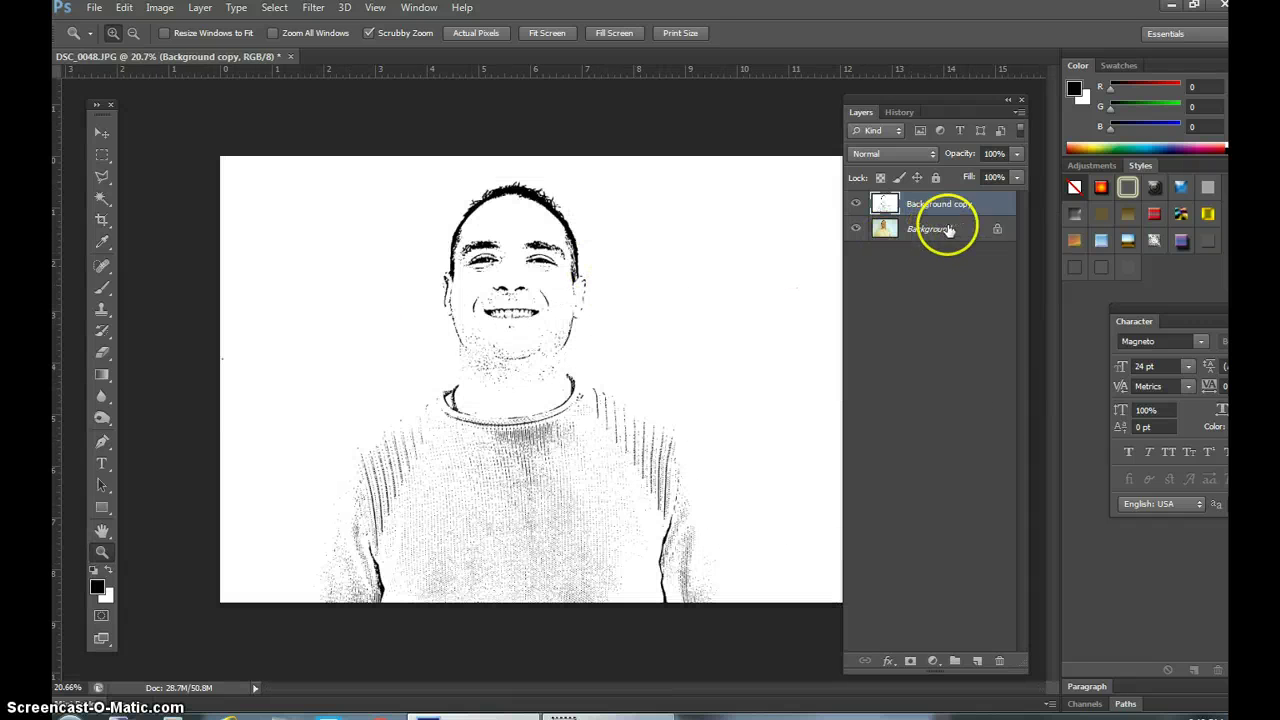
Step: Add a new layer between Background copy and Background and cover the whole canvas with a white rectangle on it
click(978, 660)
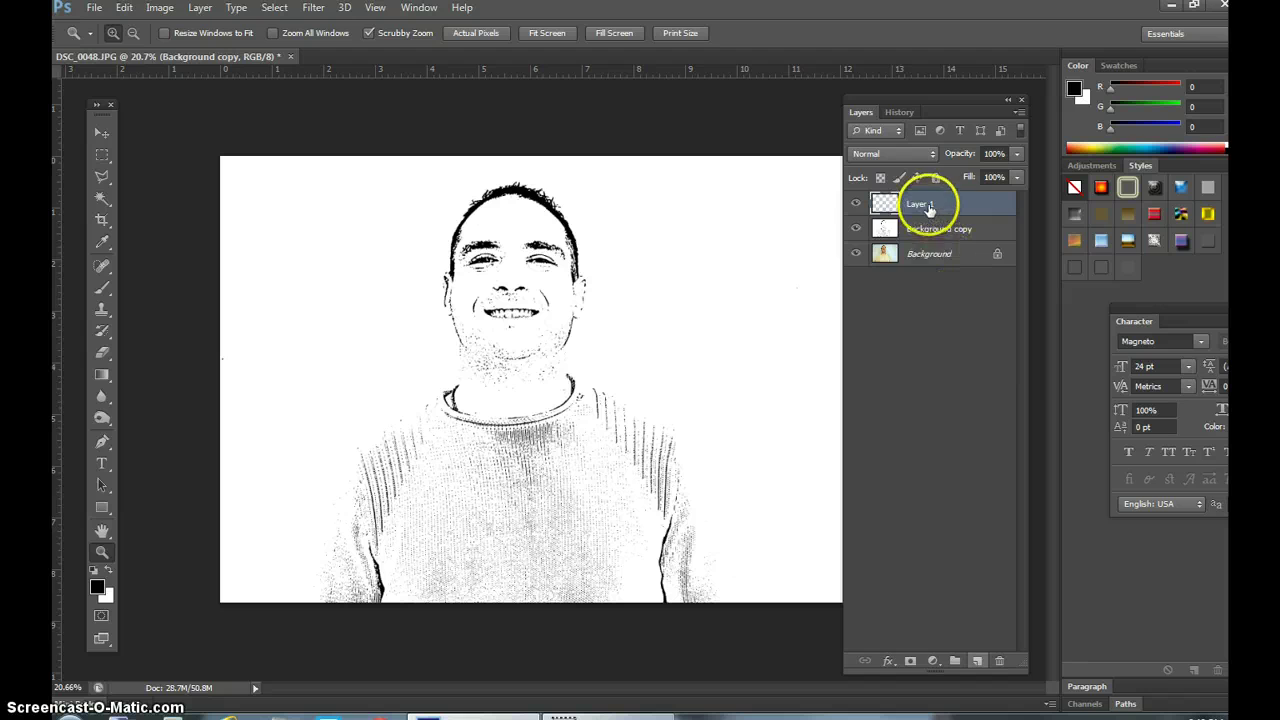
drag(928, 209, 931, 236)
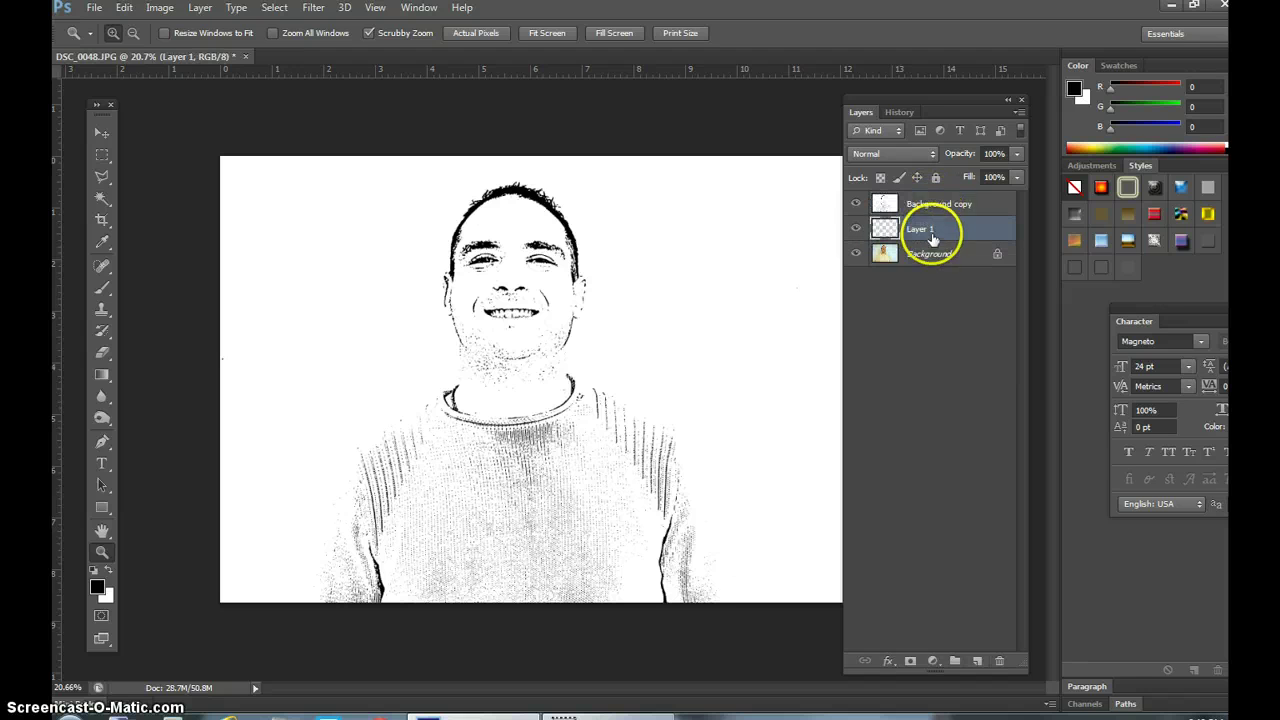
click(106, 376)
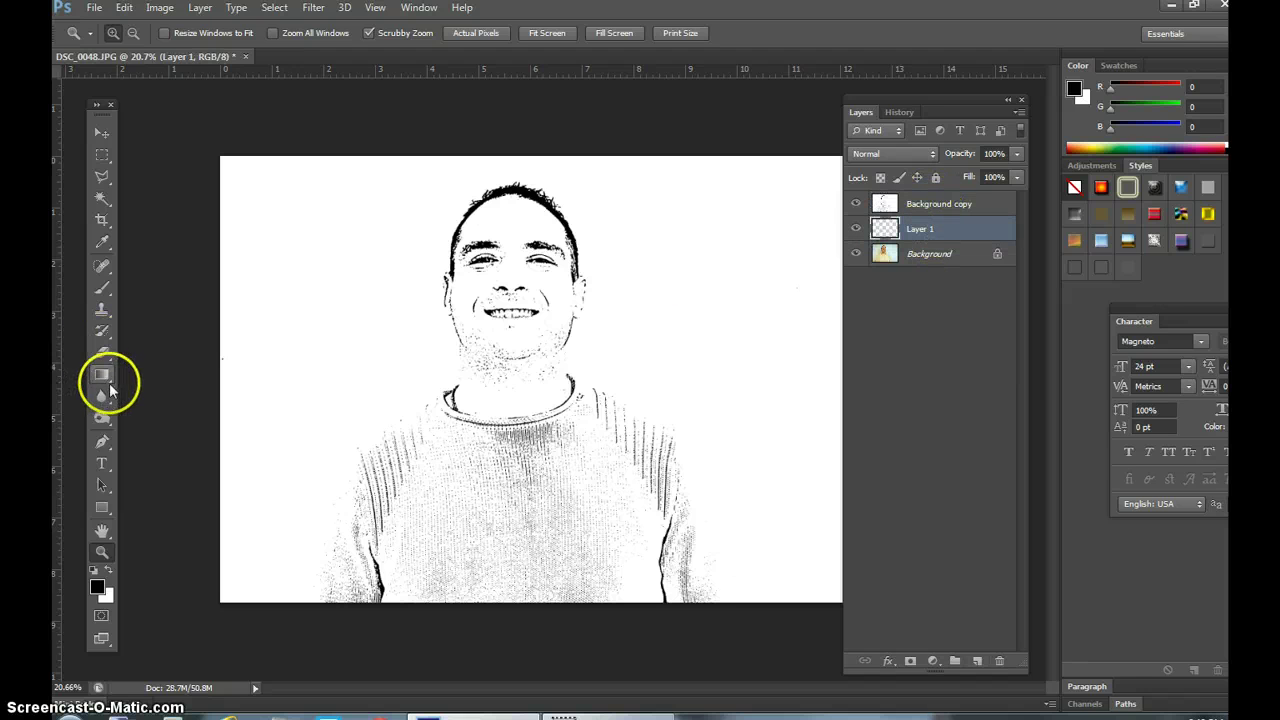
click(104, 509)
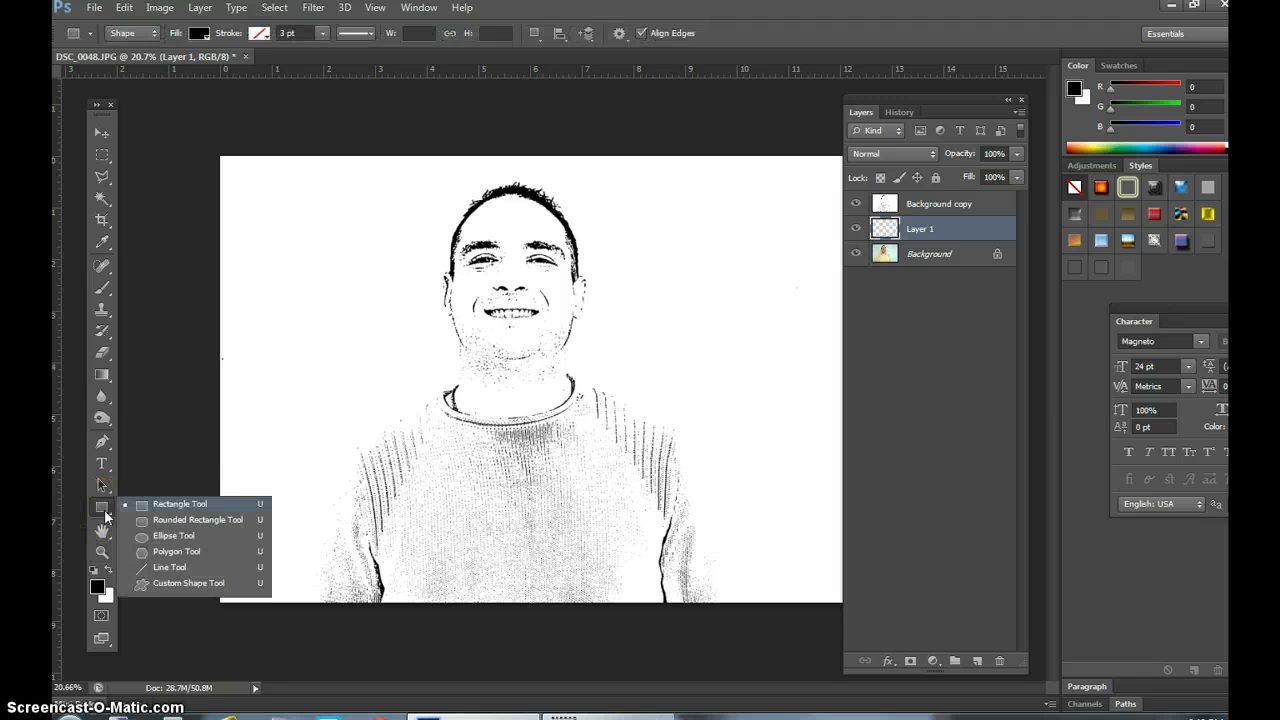
click(108, 569)
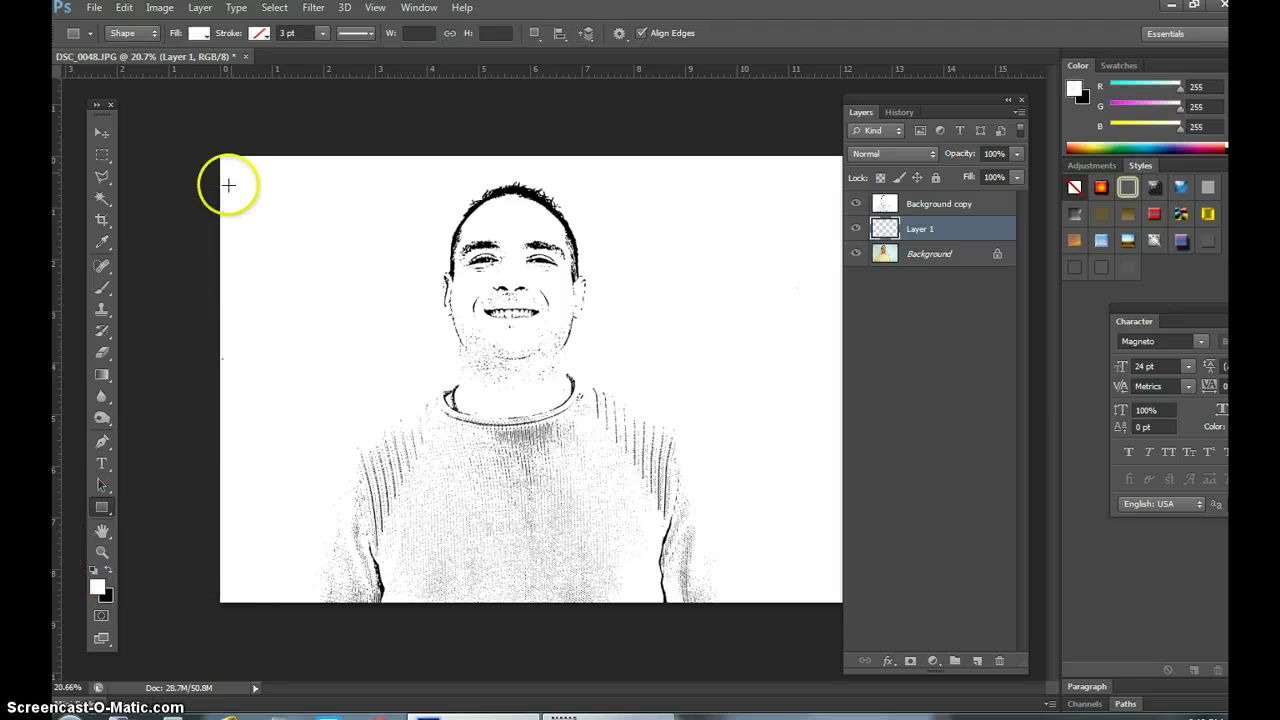
drag(210, 146, 615, 413)
mouse_move(856, 636)
mouse_down()
mouse_move(884, 641)
mouse_move(850, 636)
mouse_up()
Step: Prepare to retouch the Background copy layer around the eye with a hard round 10 px brush and black as the foreground color
click(940, 206)
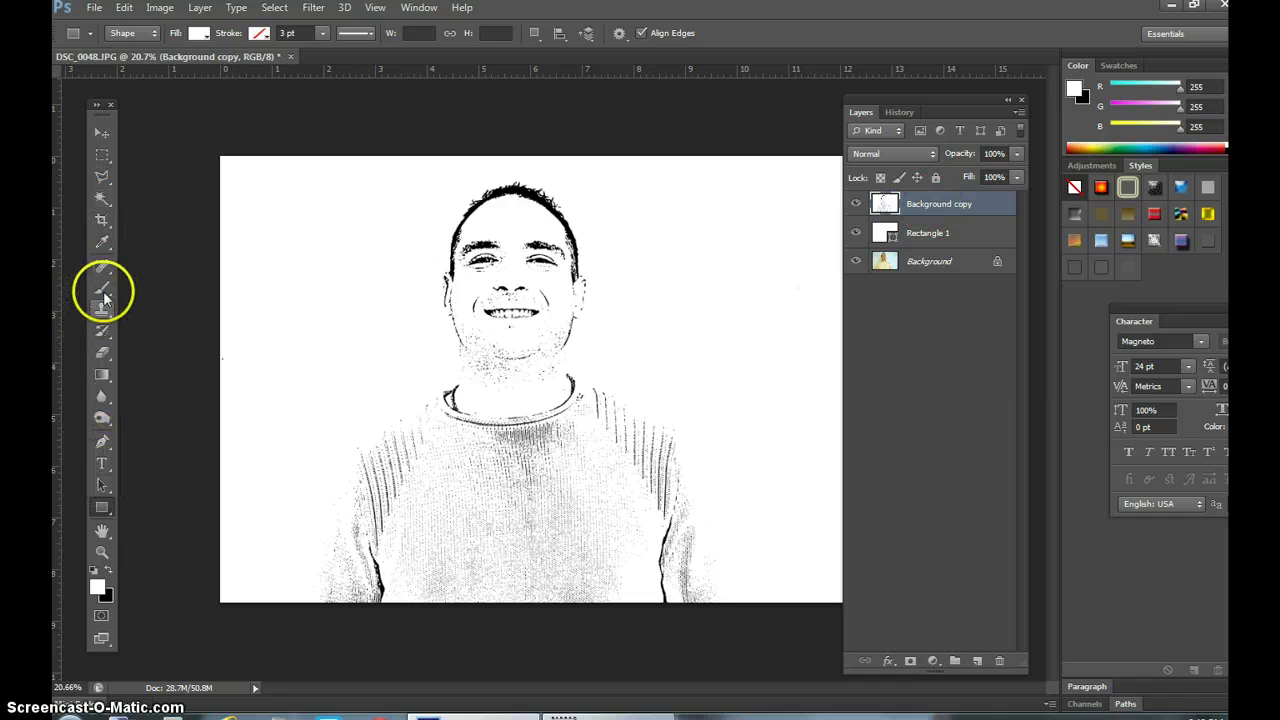
click(104, 552)
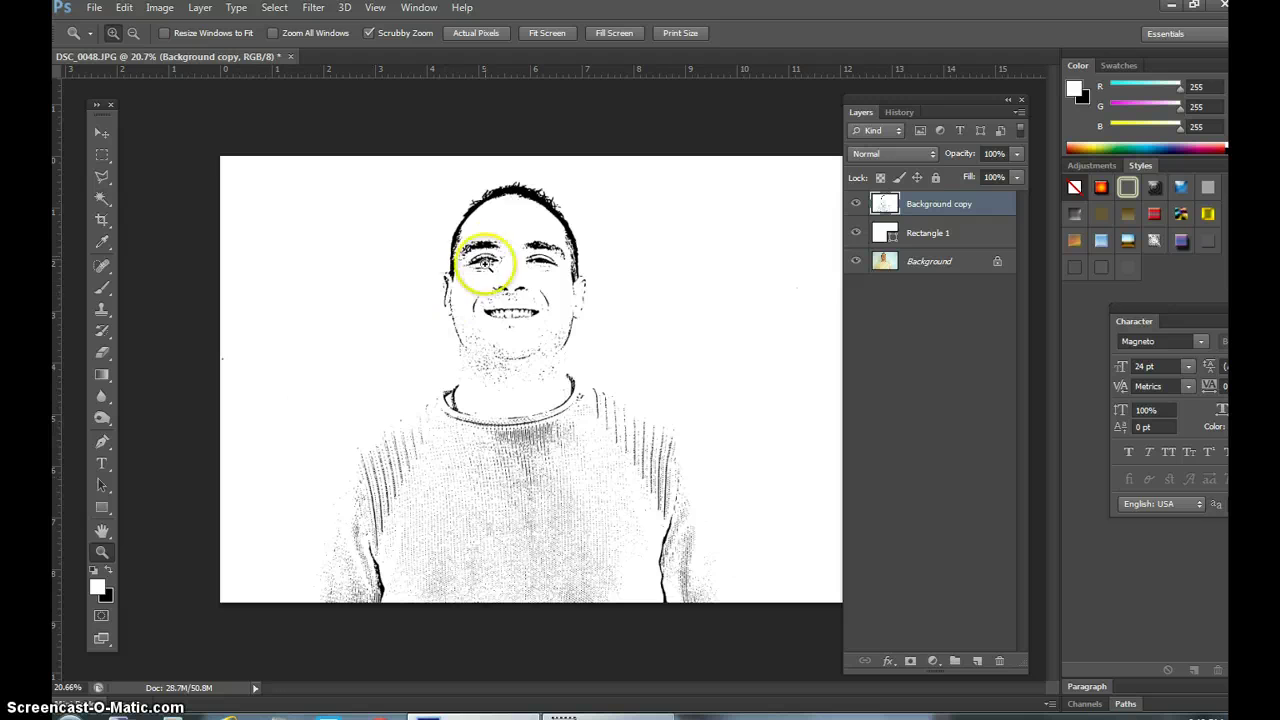
click(471, 250)
drag(471, 250, 556, 340)
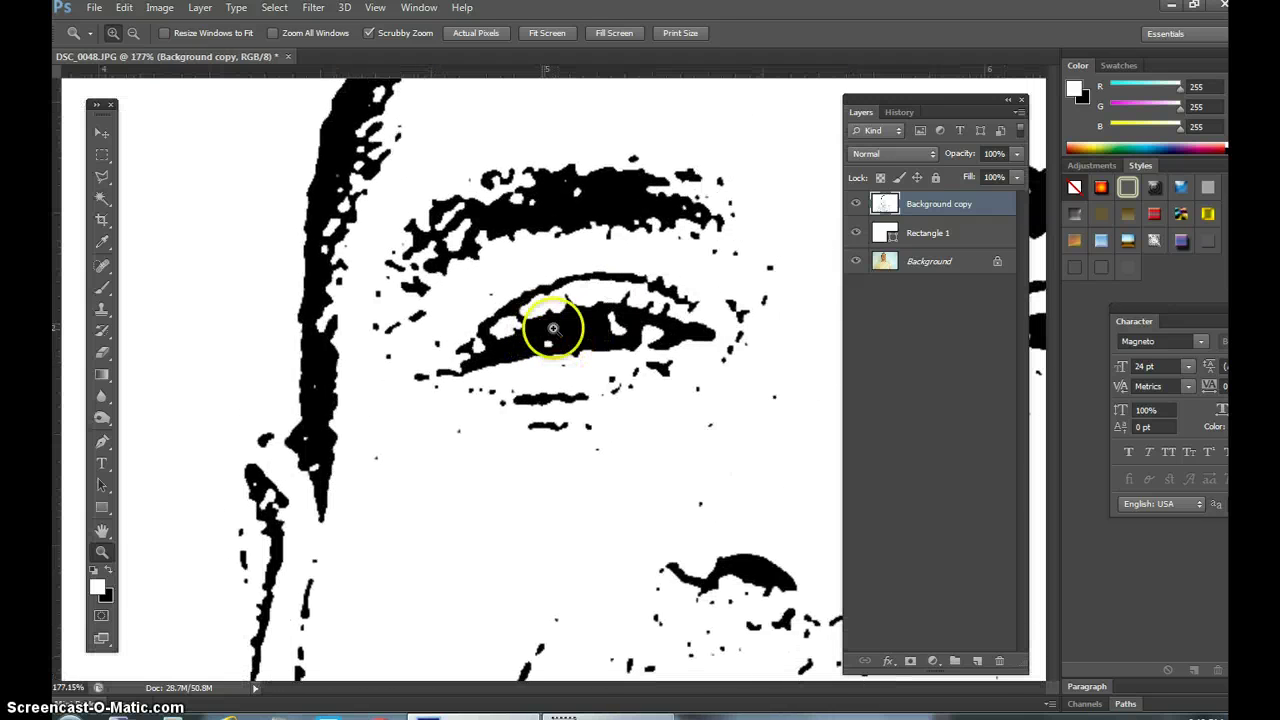
click(102, 289)
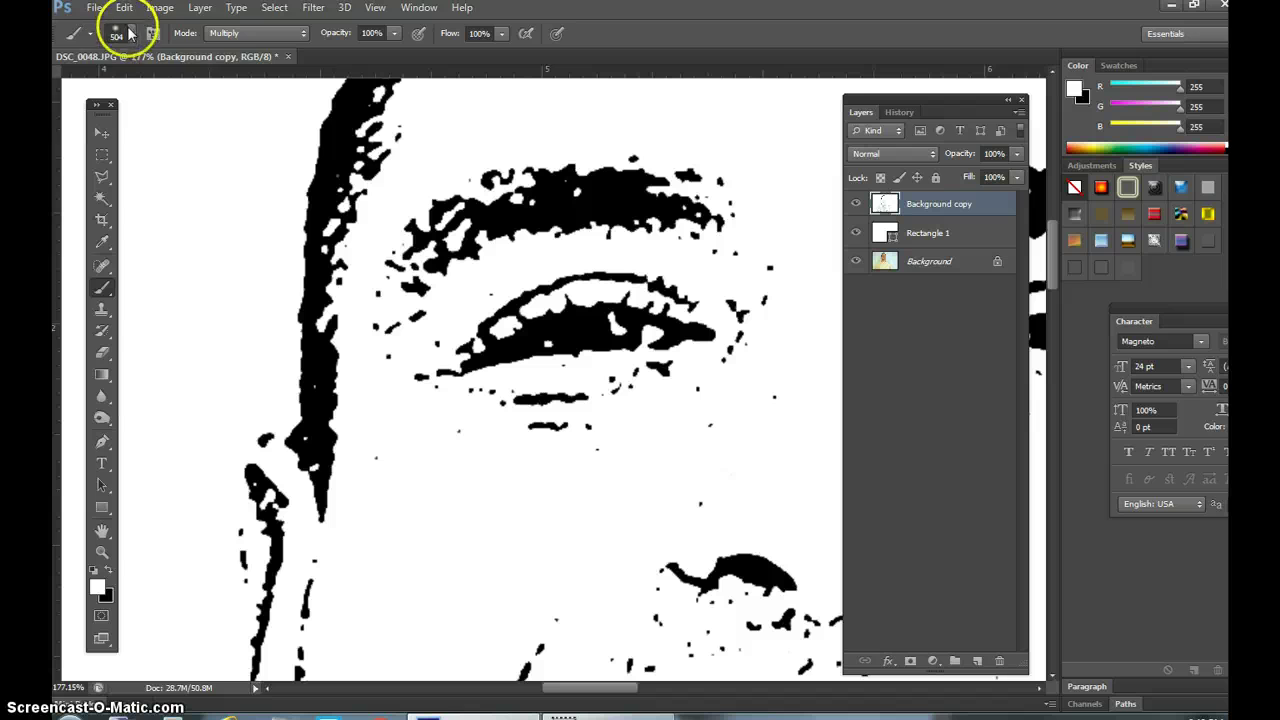
click(131, 36)
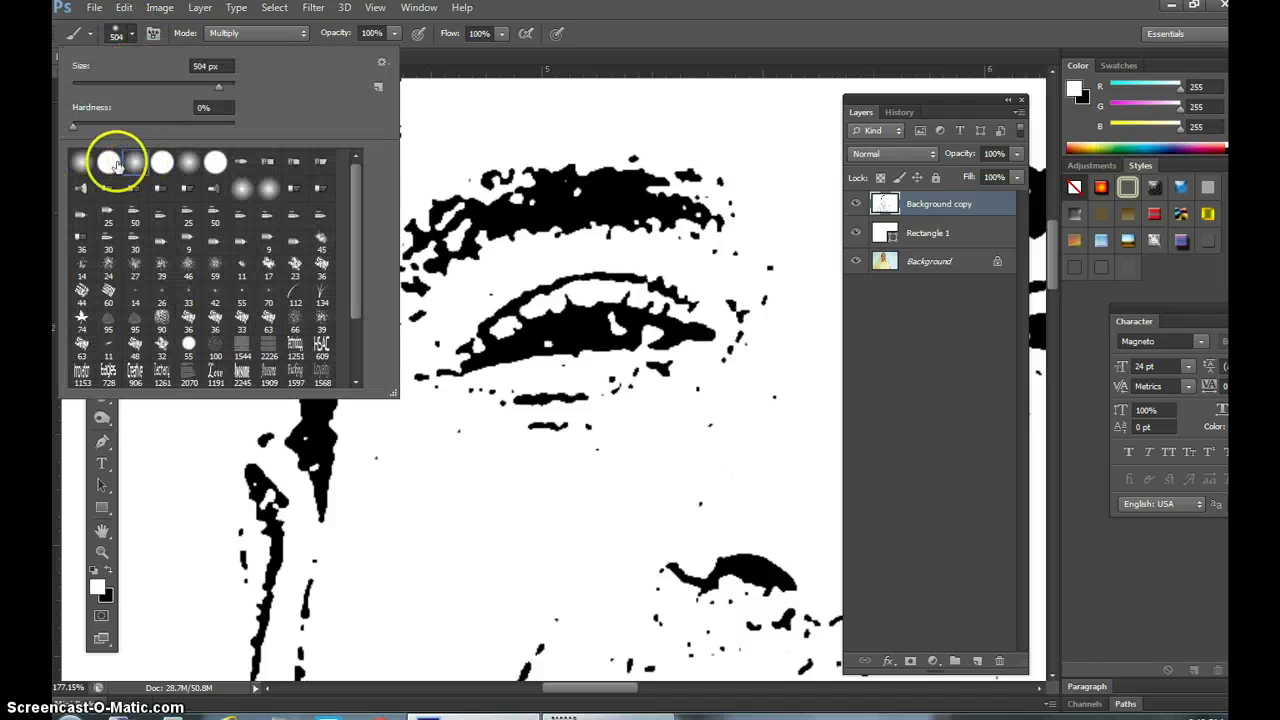
click(108, 162)
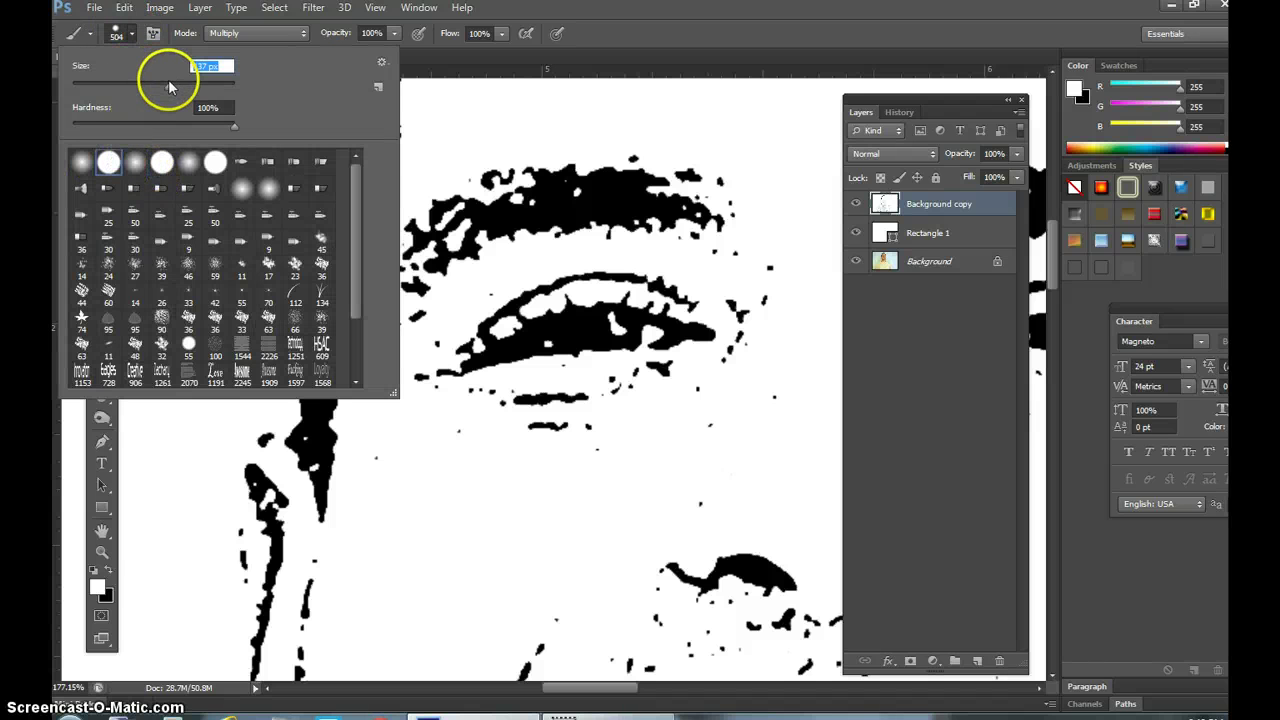
drag(168, 84, 90, 85)
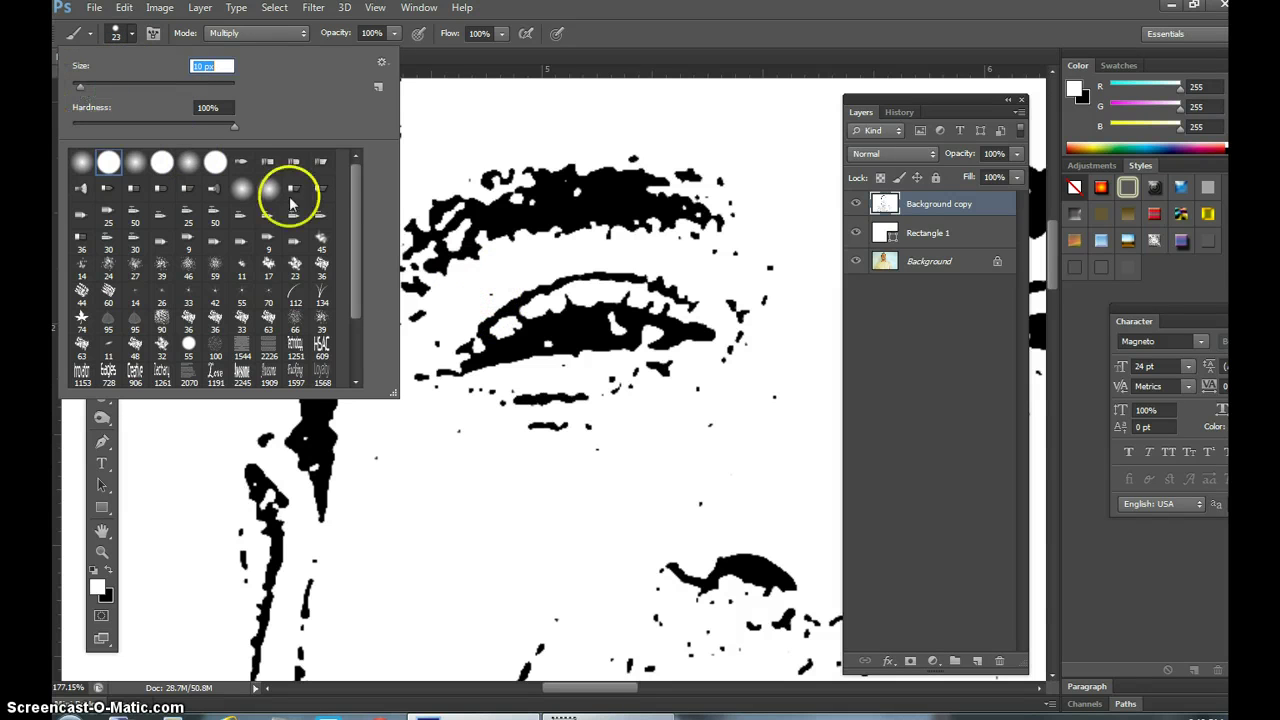
click(537, 343)
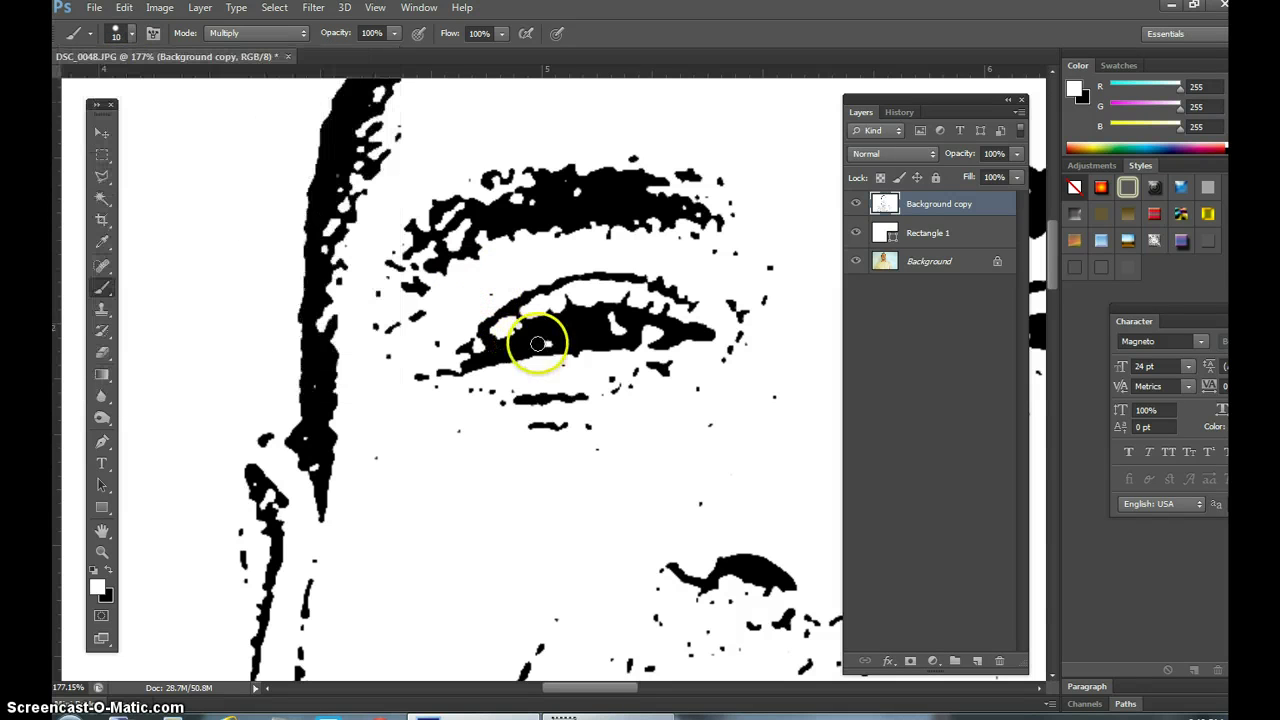
click(108, 569)
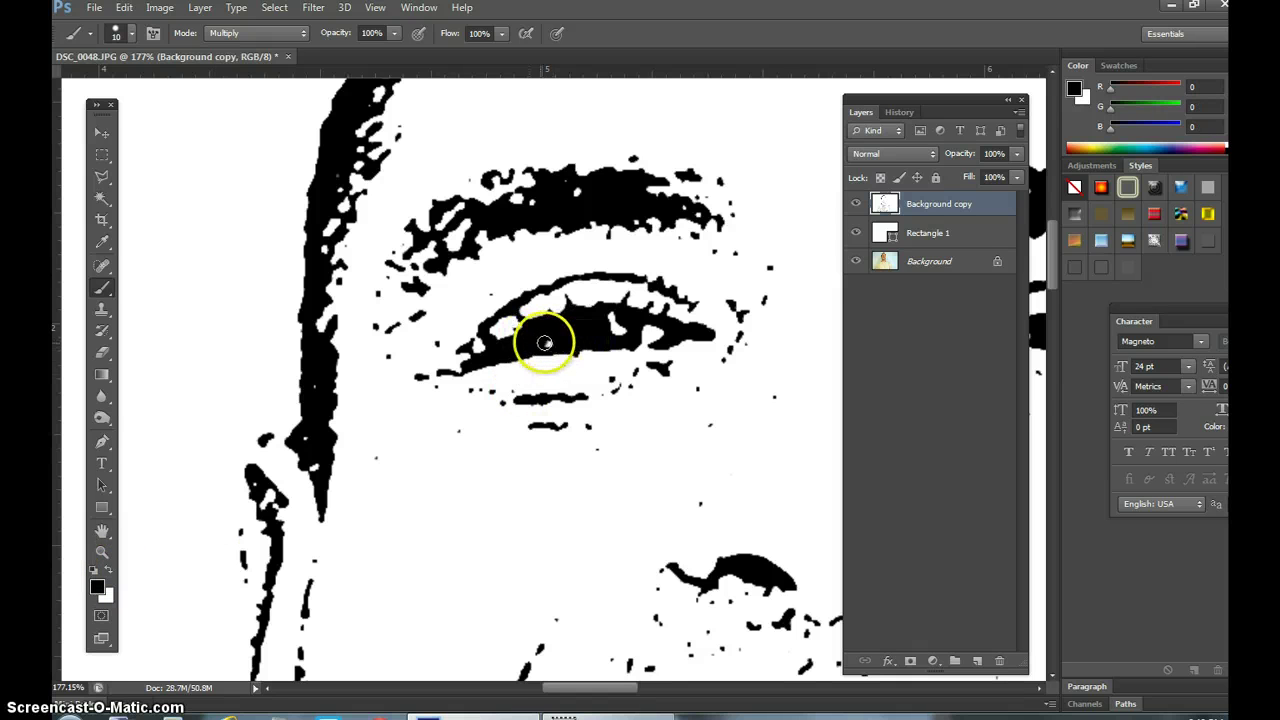
Step: Paint black over the white gaps in the hairline beside the eyebrow, moving the Layers panel clear of the face
drag(420, 315, 398, 327)
scroll(398, 327, up, 5)
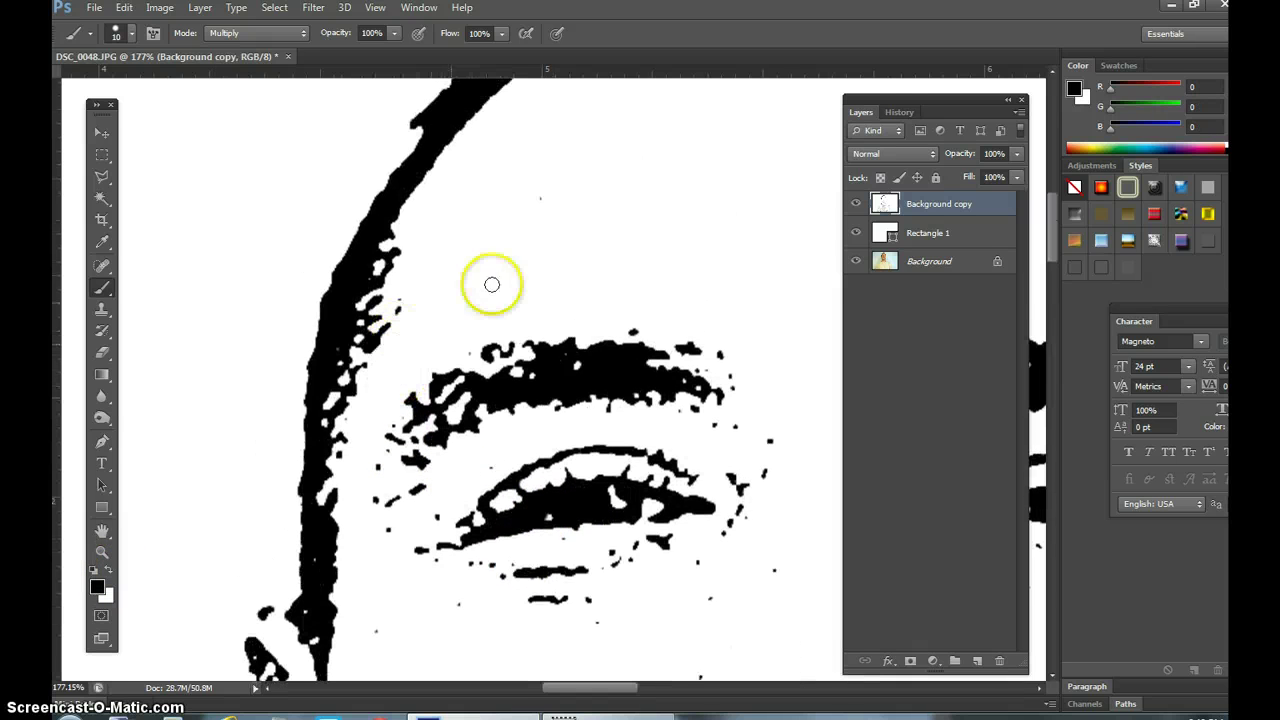
drag(884, 113, 962, 203)
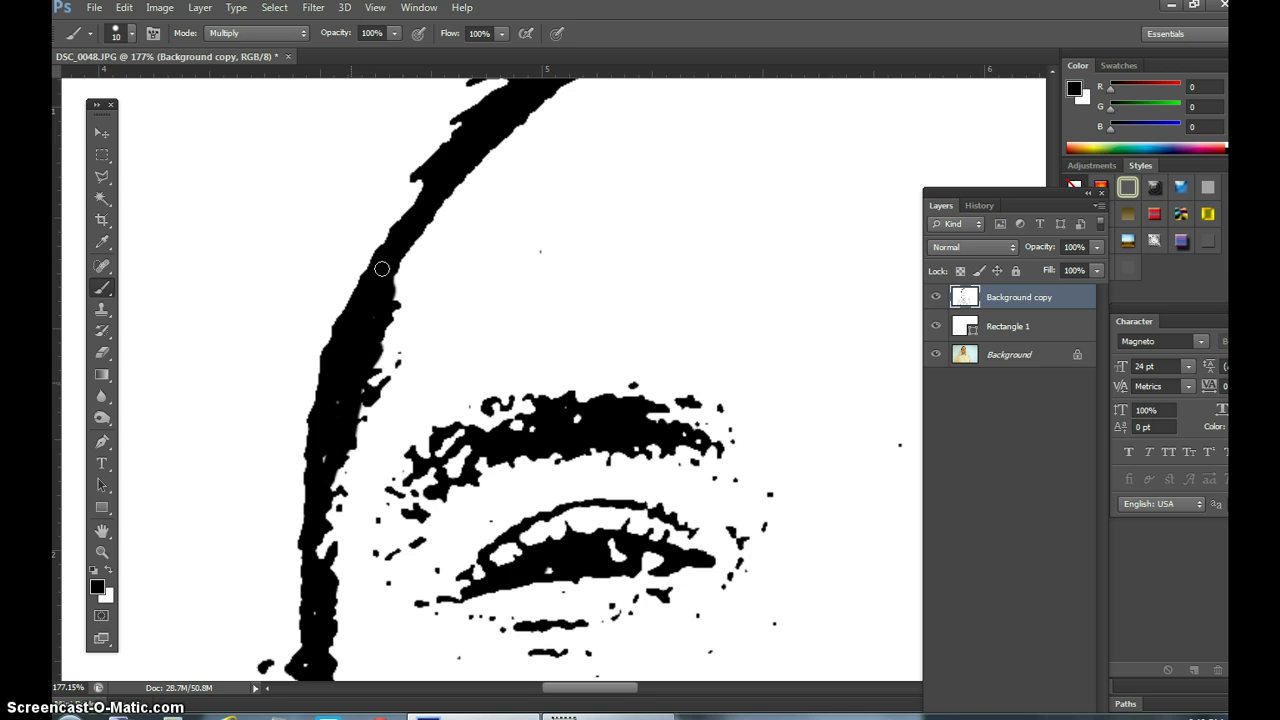
mouse_move(322, 457)
mouse_down()
mouse_move(318, 570)
mouse_move(323, 464)
mouse_move(321, 556)
mouse_move(342, 437)
mouse_move(308, 557)
mouse_move(309, 680)
mouse_up()
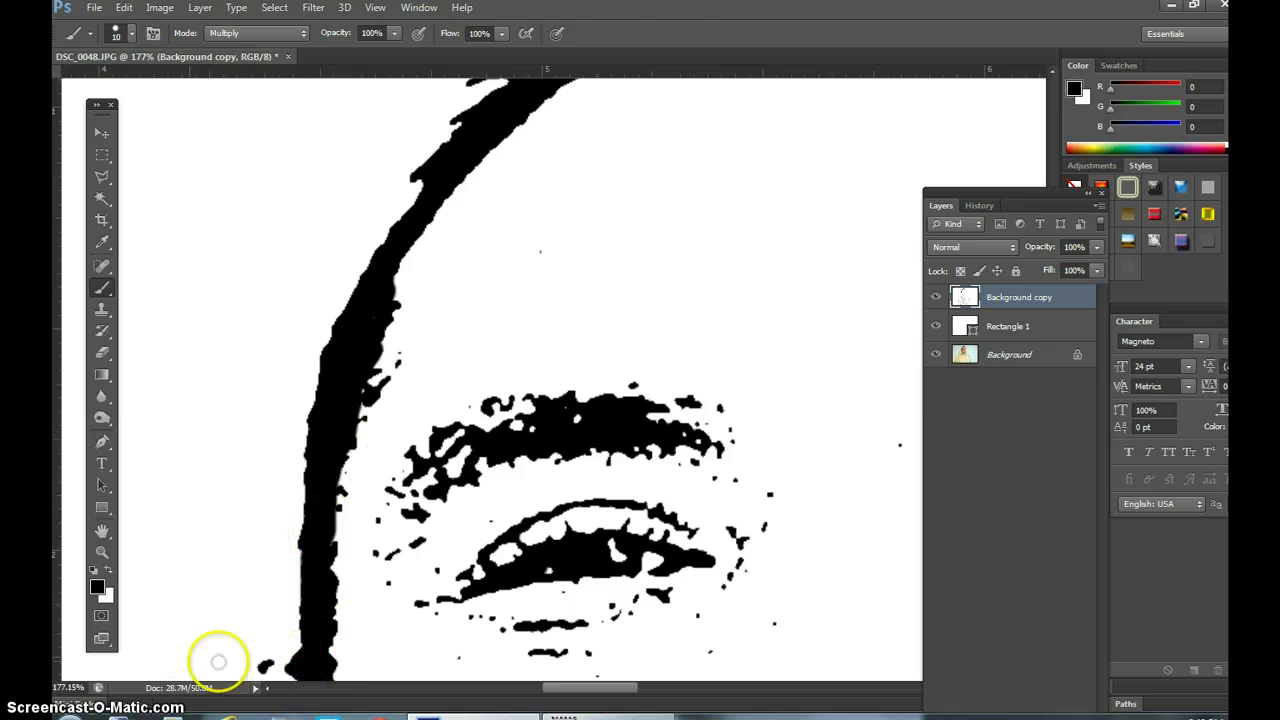
Step: Paint the hairline from one ear over the top of the head to the other solid black with a 29 px brush
click(102, 551)
click(660, 511)
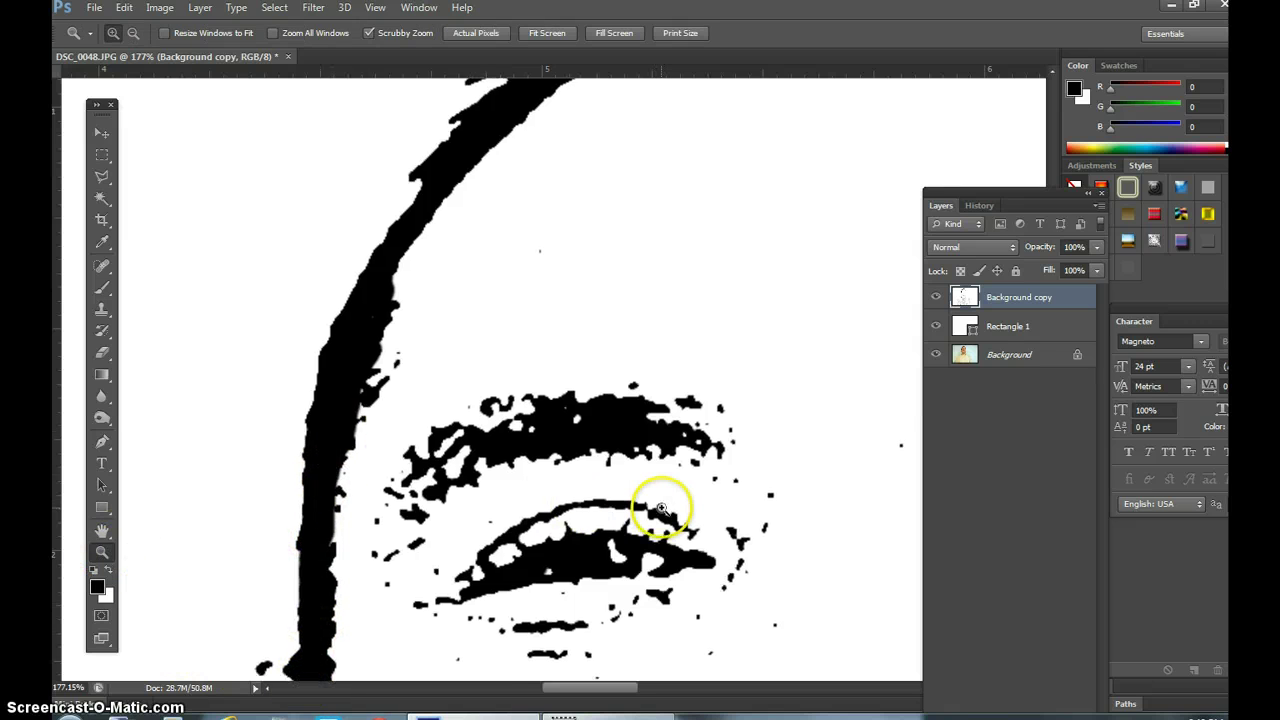
alt+click(750, 511)
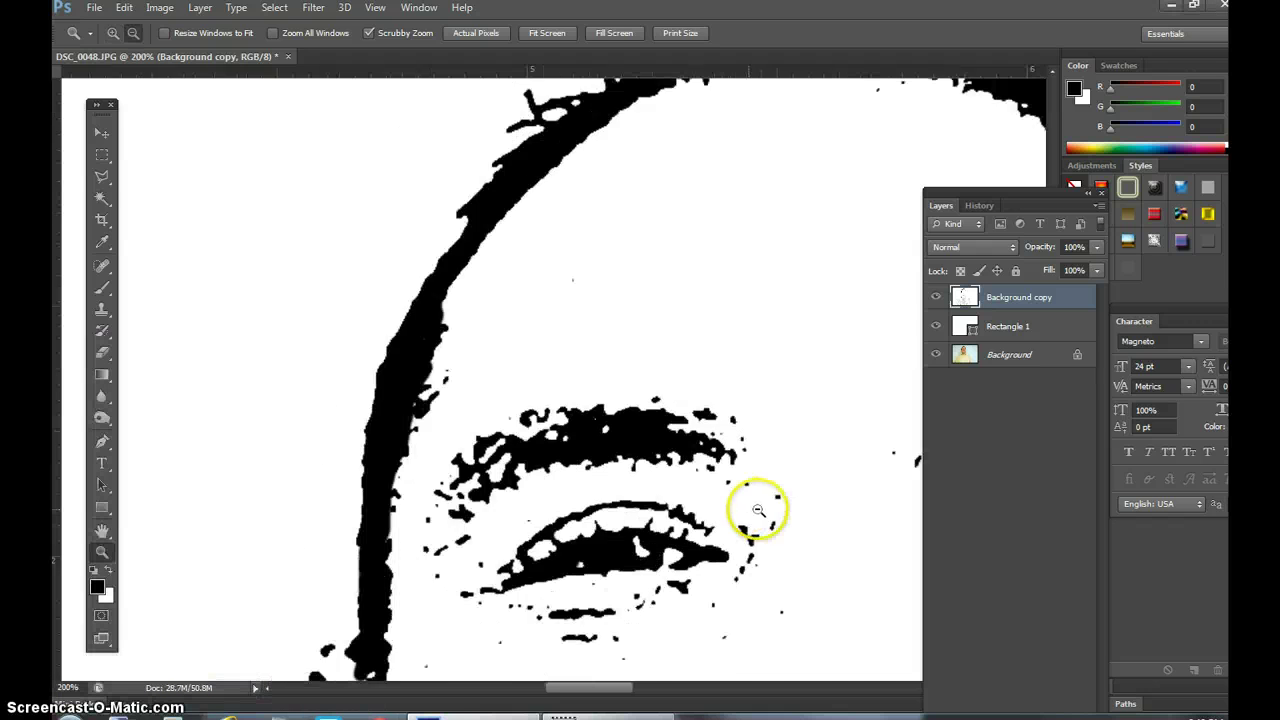
alt+click(757, 511)
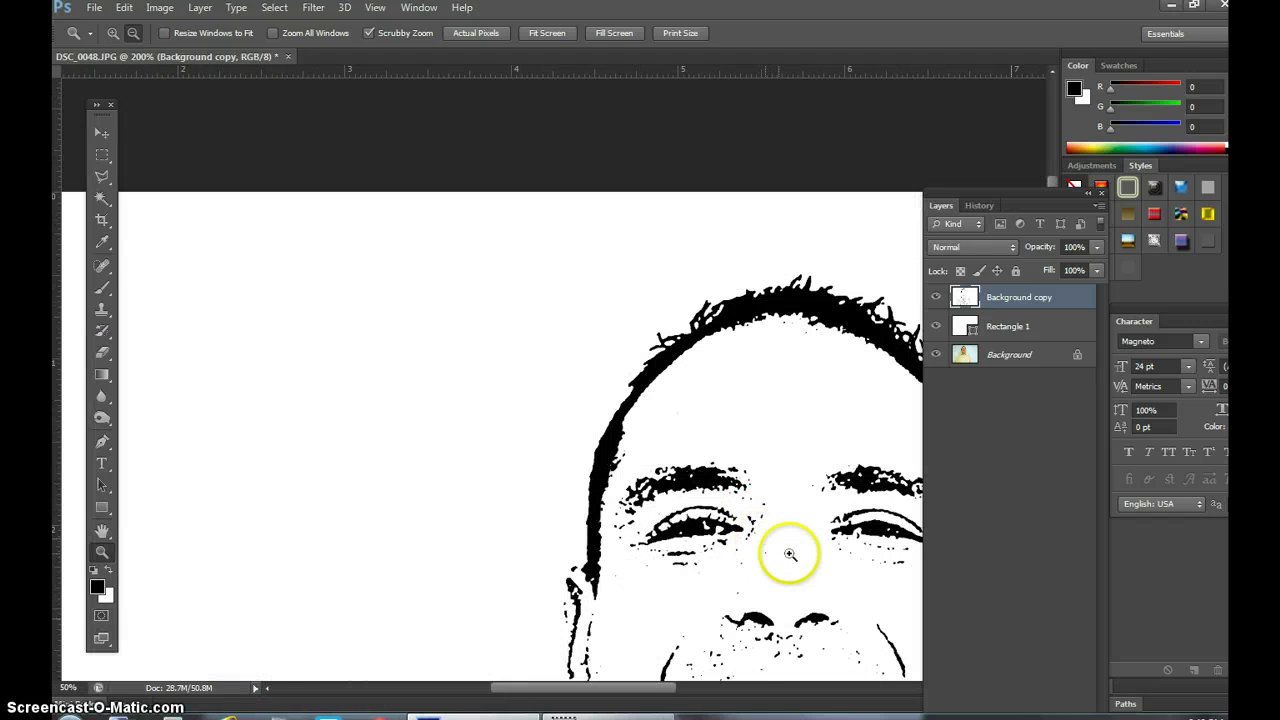
alt+click(788, 552)
key(h)
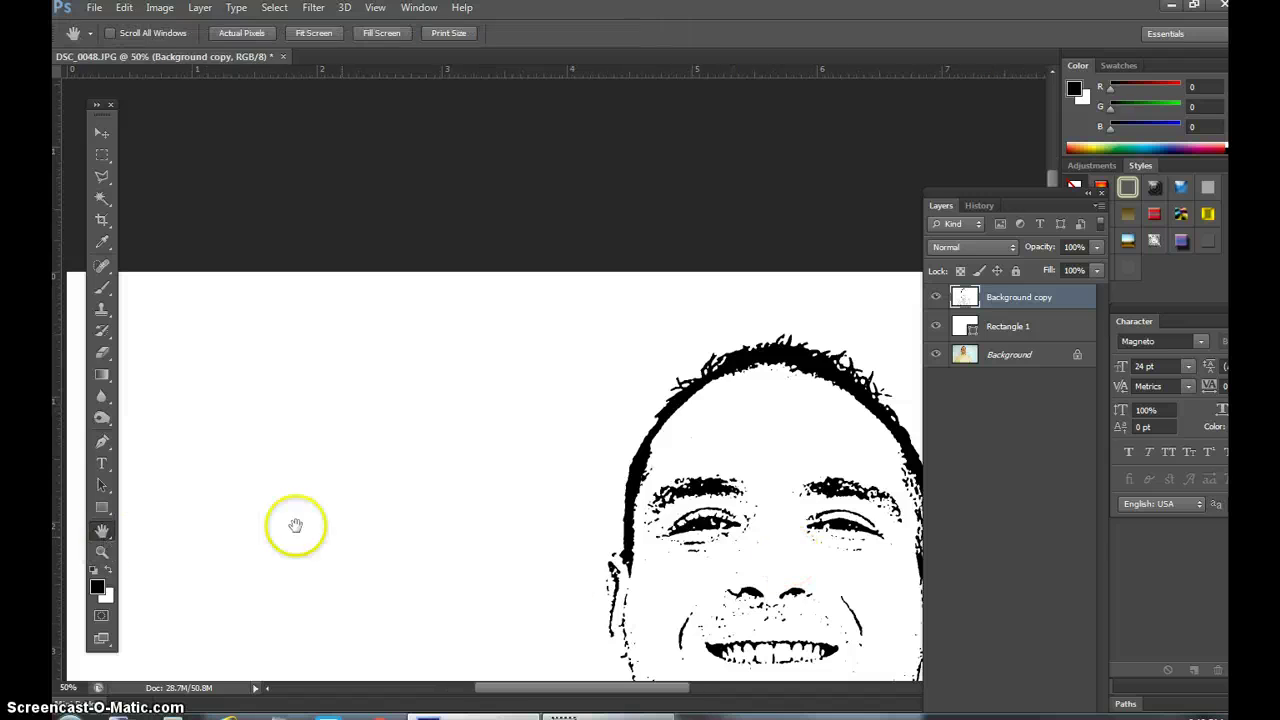
drag(815, 640, 753, 577)
scroll(753, 577, right, 5)
scroll(753, 577, down, 2)
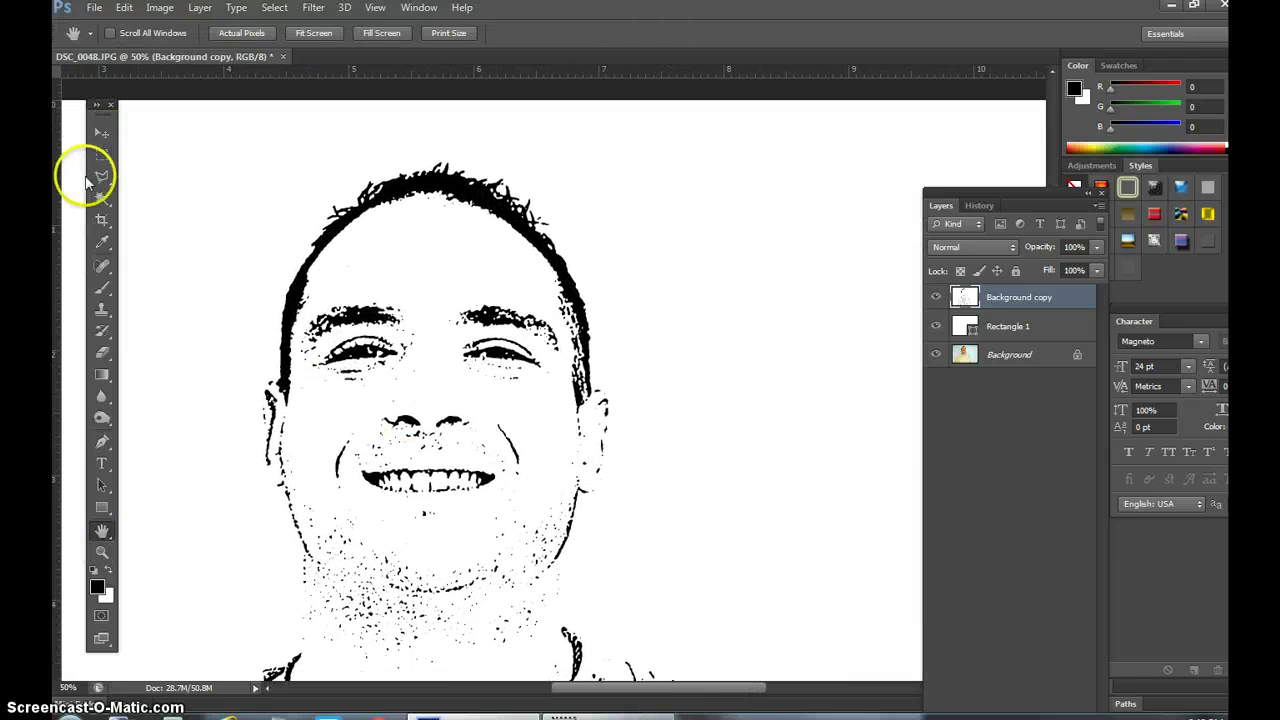
click(101, 287)
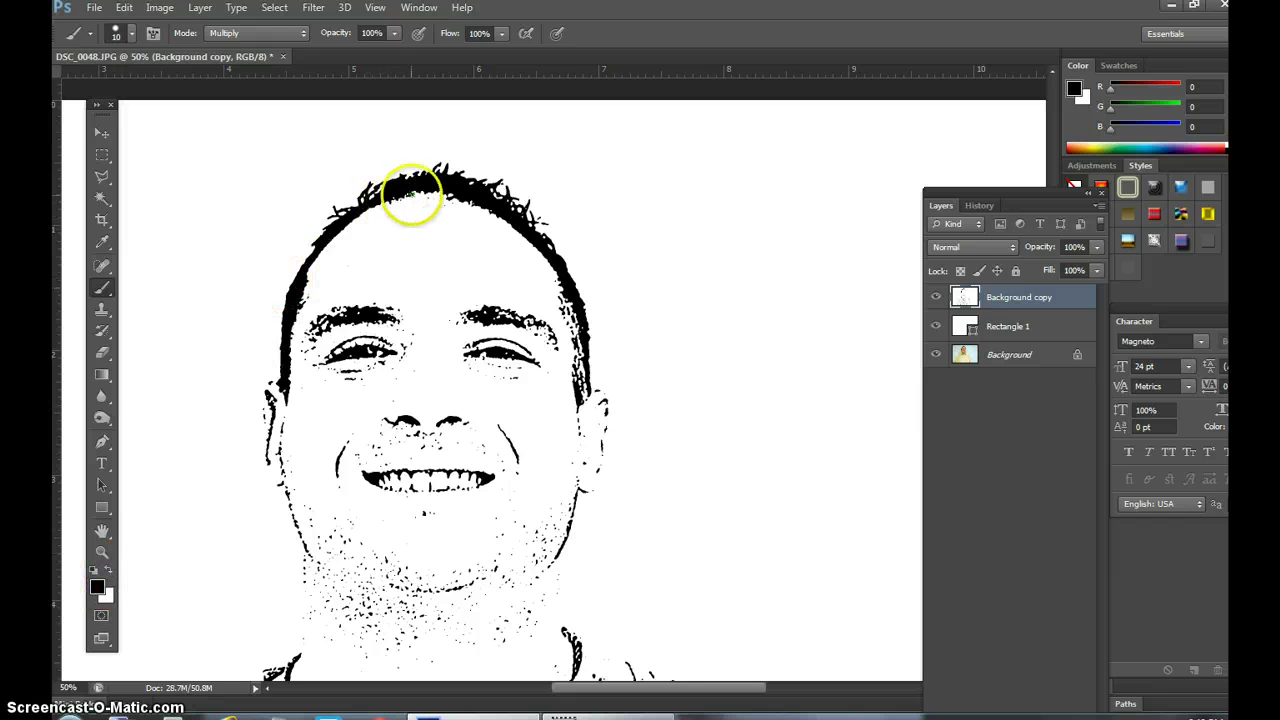
click(131, 33)
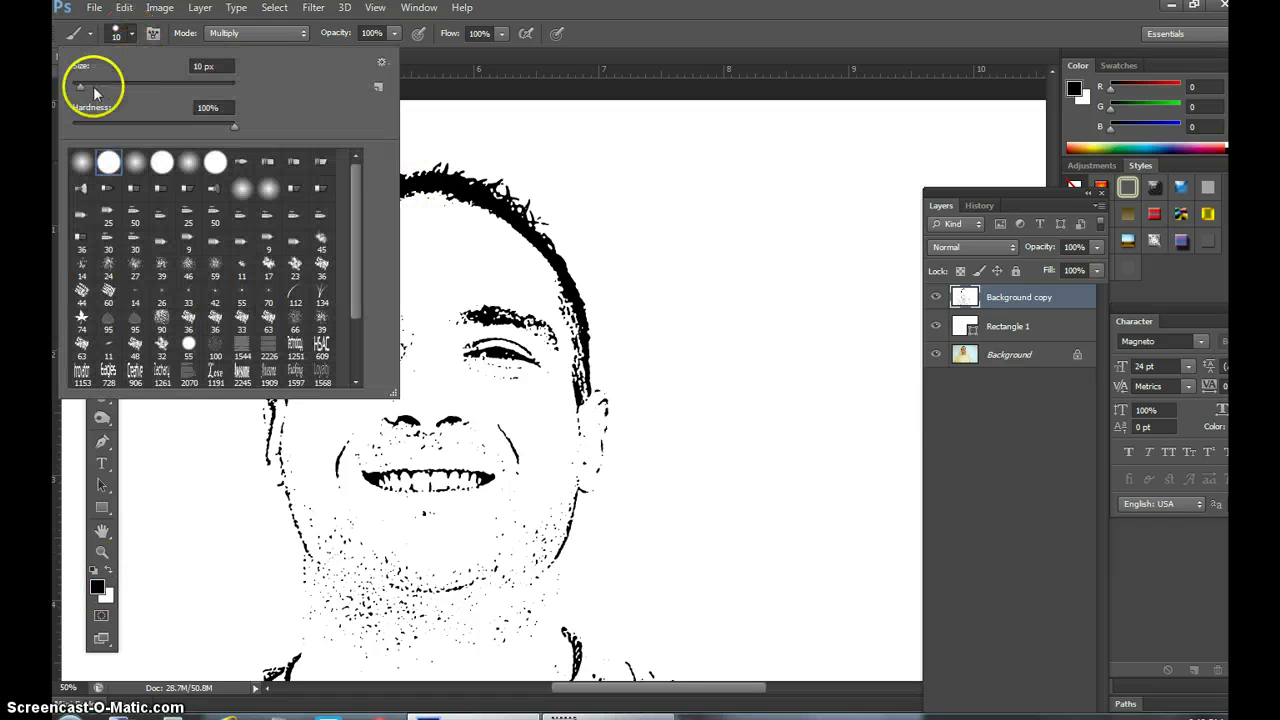
drag(81, 87, 88, 84)
click(458, 187)
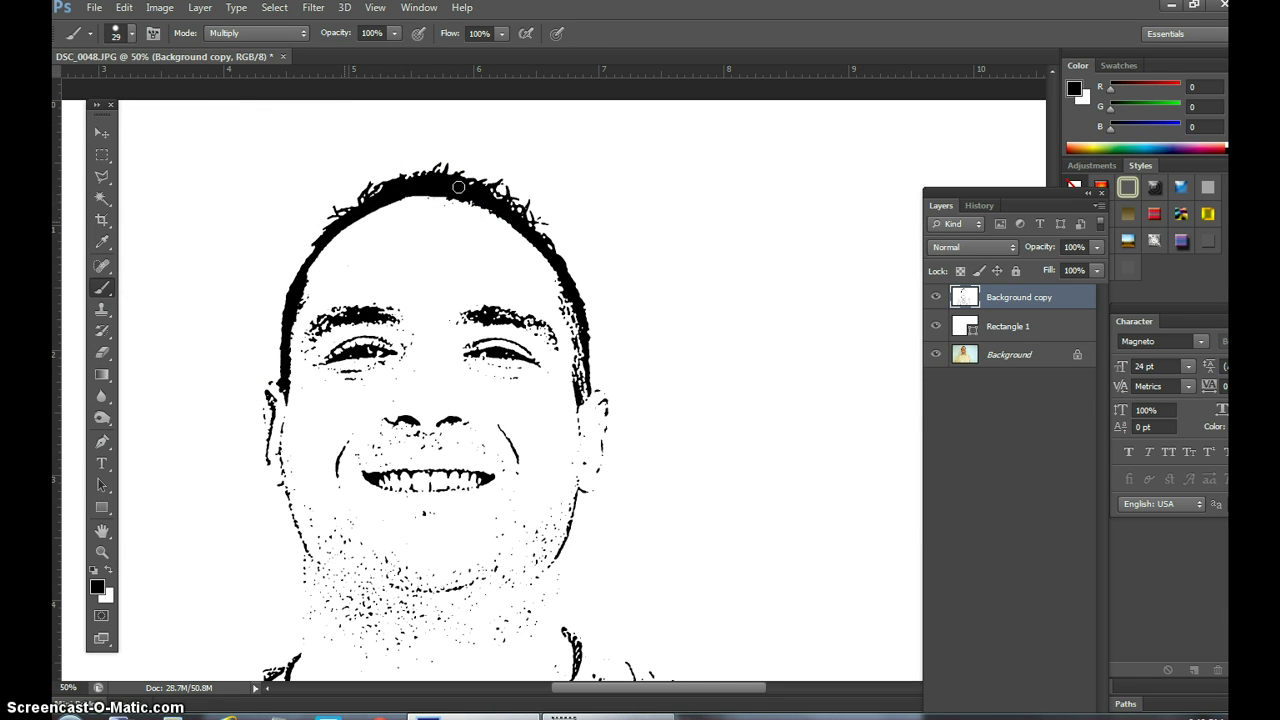
mouse_move(321, 242)
mouse_down()
mouse_move(288, 334)
mouse_move(285, 400)
mouse_up()
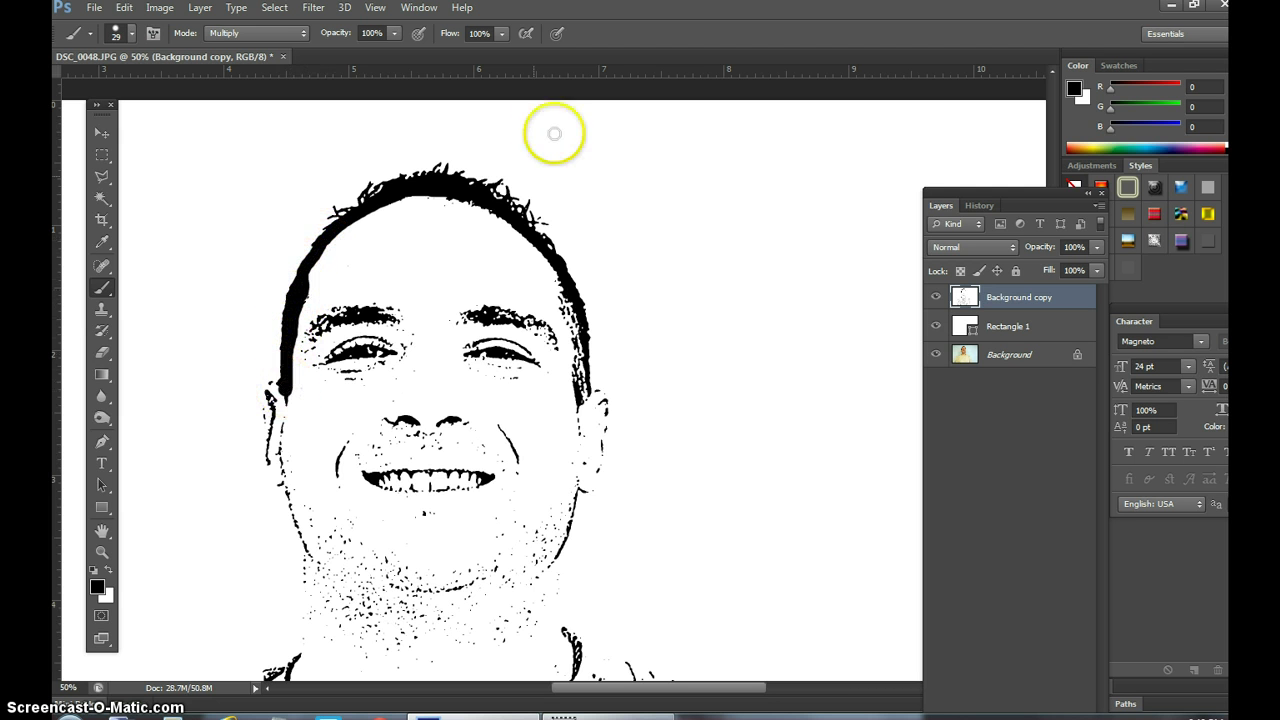
drag(492, 186, 411, 189)
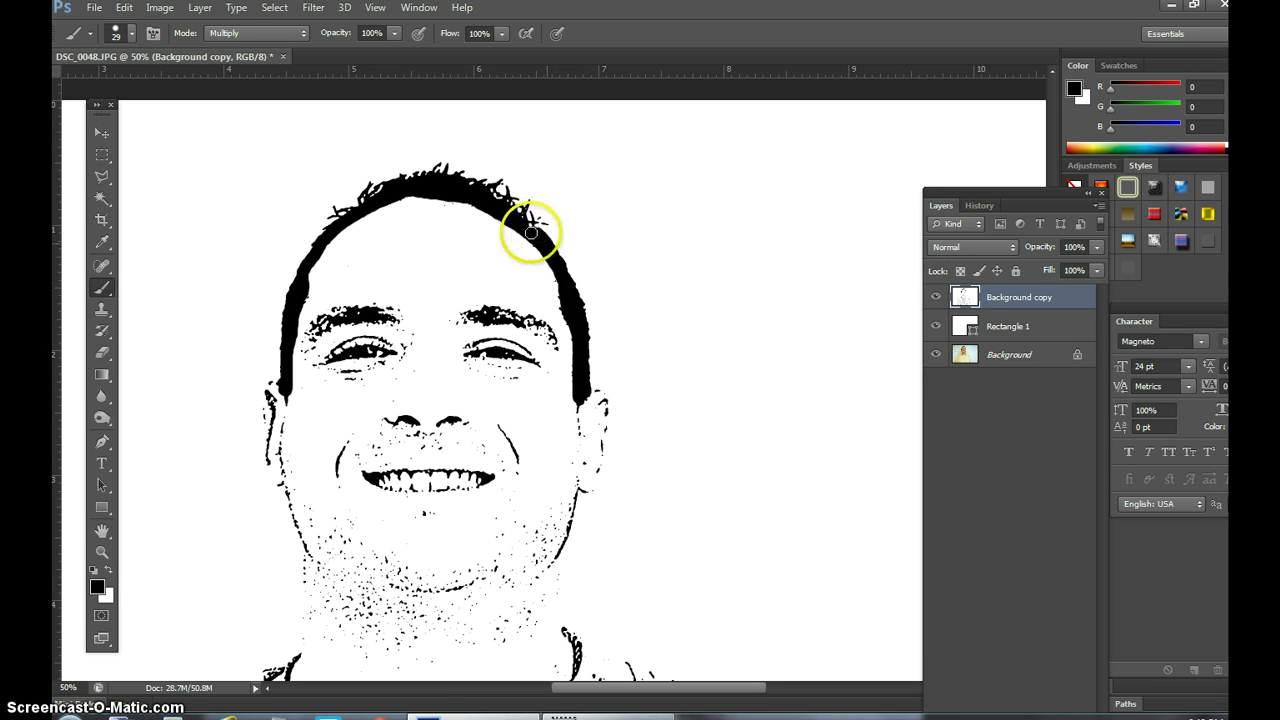
Step: Fill both eyebrows with solid black, refining their edges and ends with a 12 px brush
drag(355, 327, 368, 316)
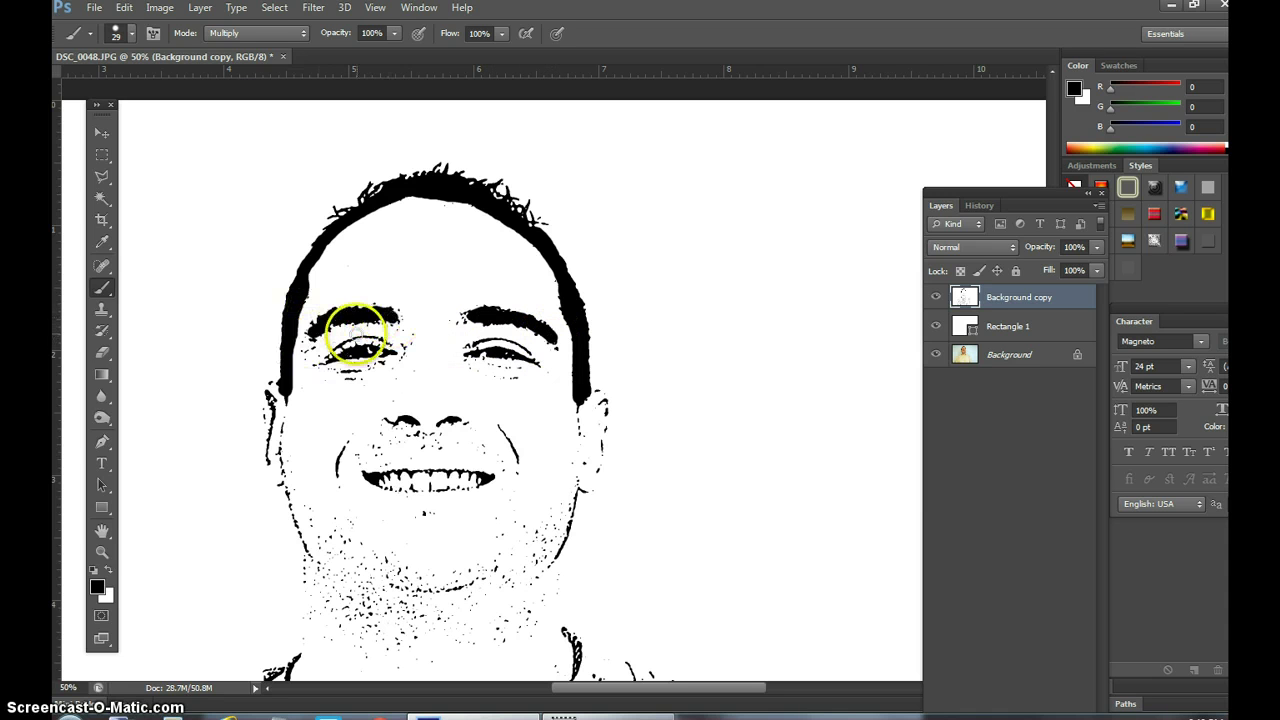
click(134, 36)
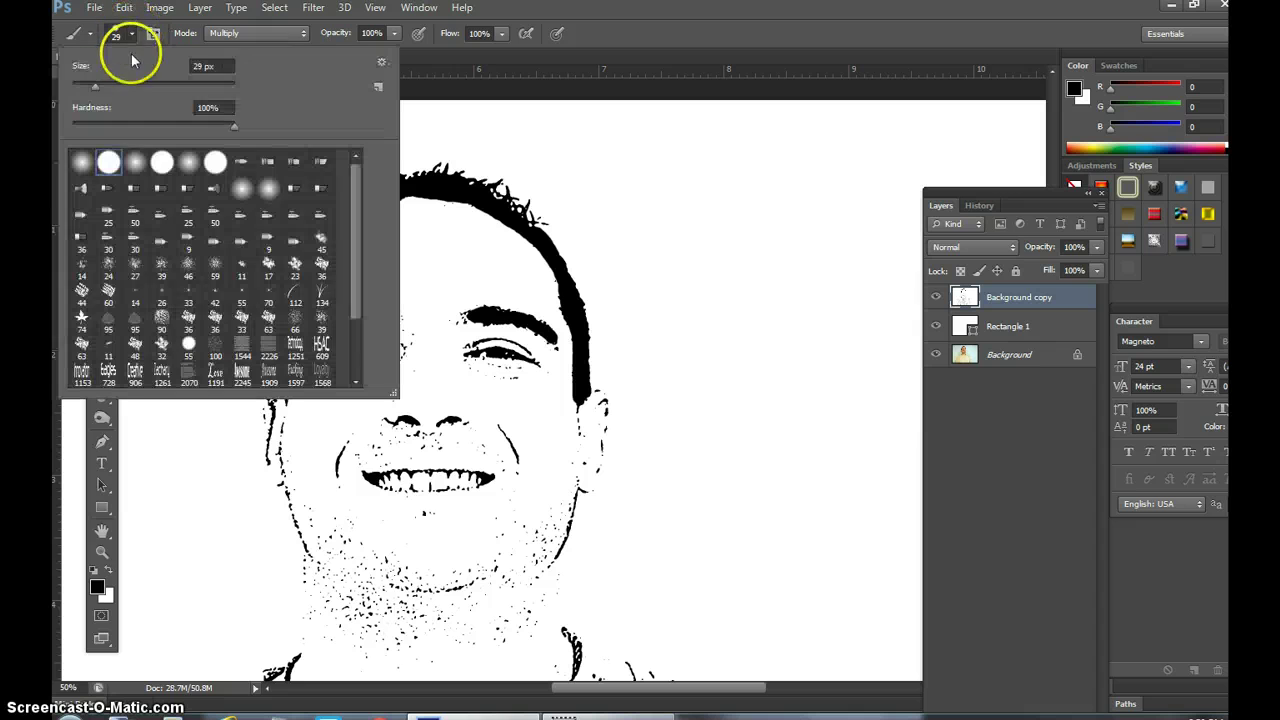
drag(94, 82, 84, 92)
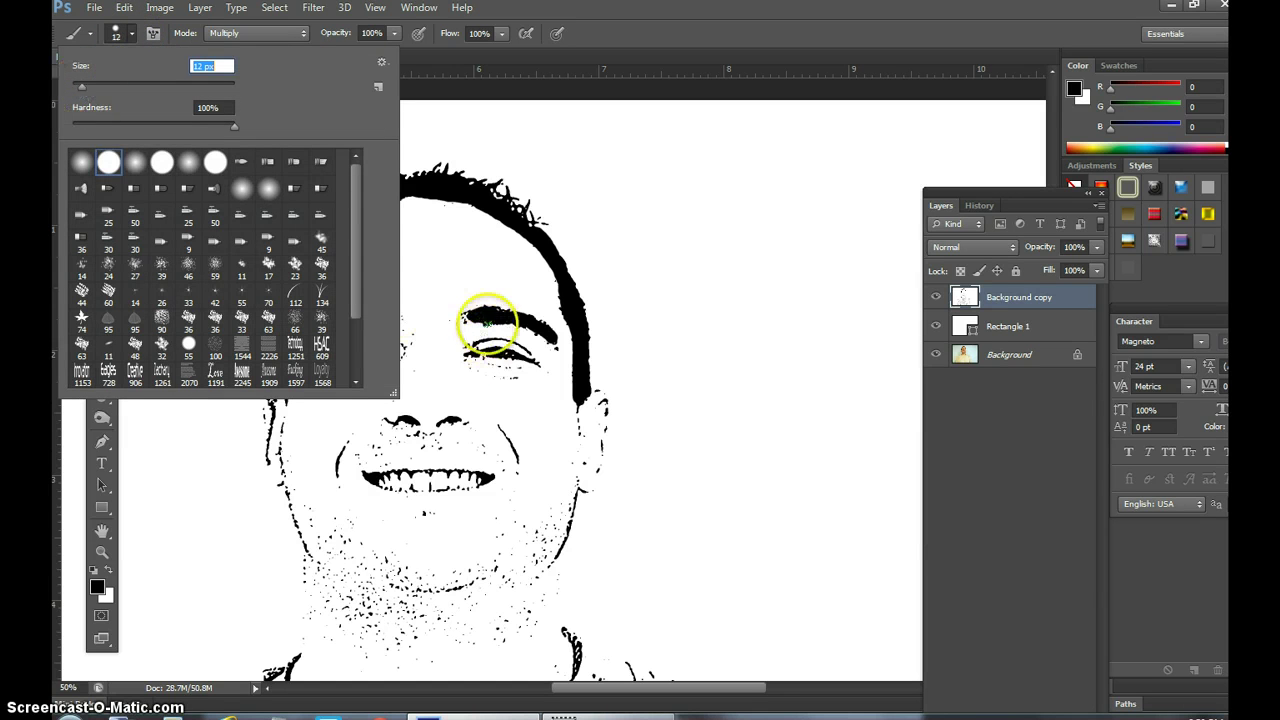
click(487, 320)
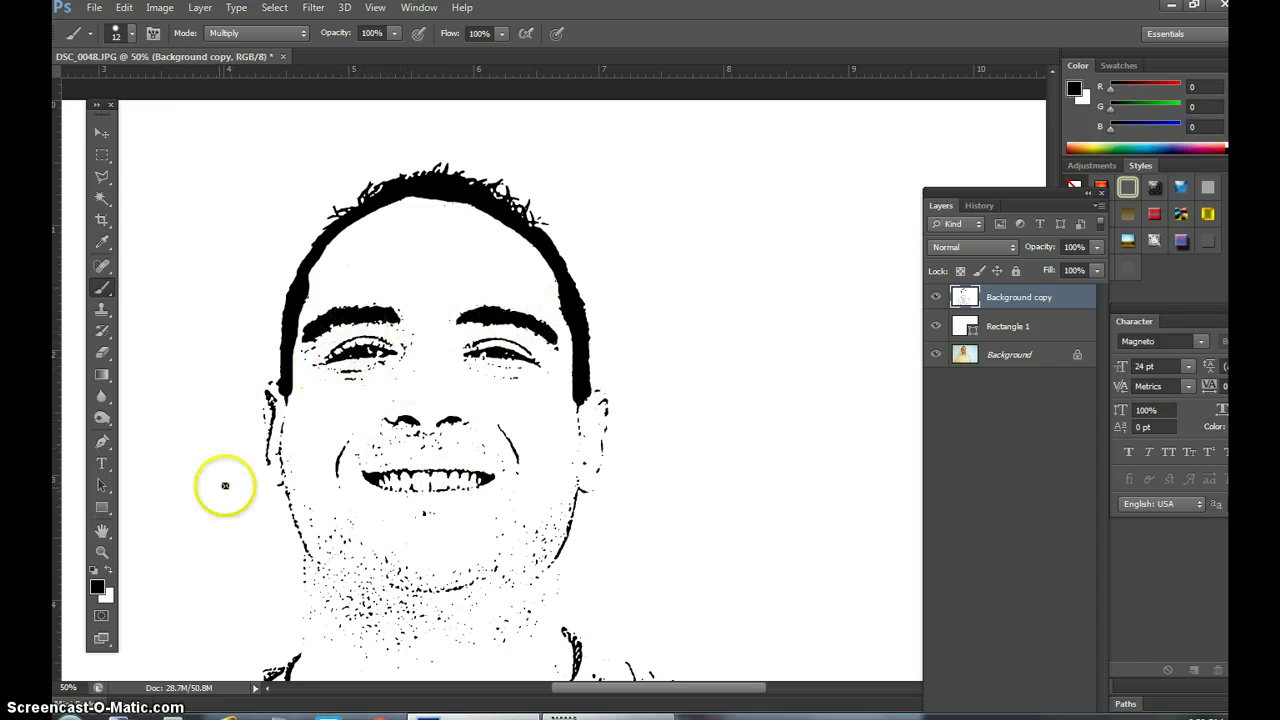
Step: Erase the black between the iris and the nose-side corner of the left-hand eye with a hard round 11 px eraser
click(101, 551)
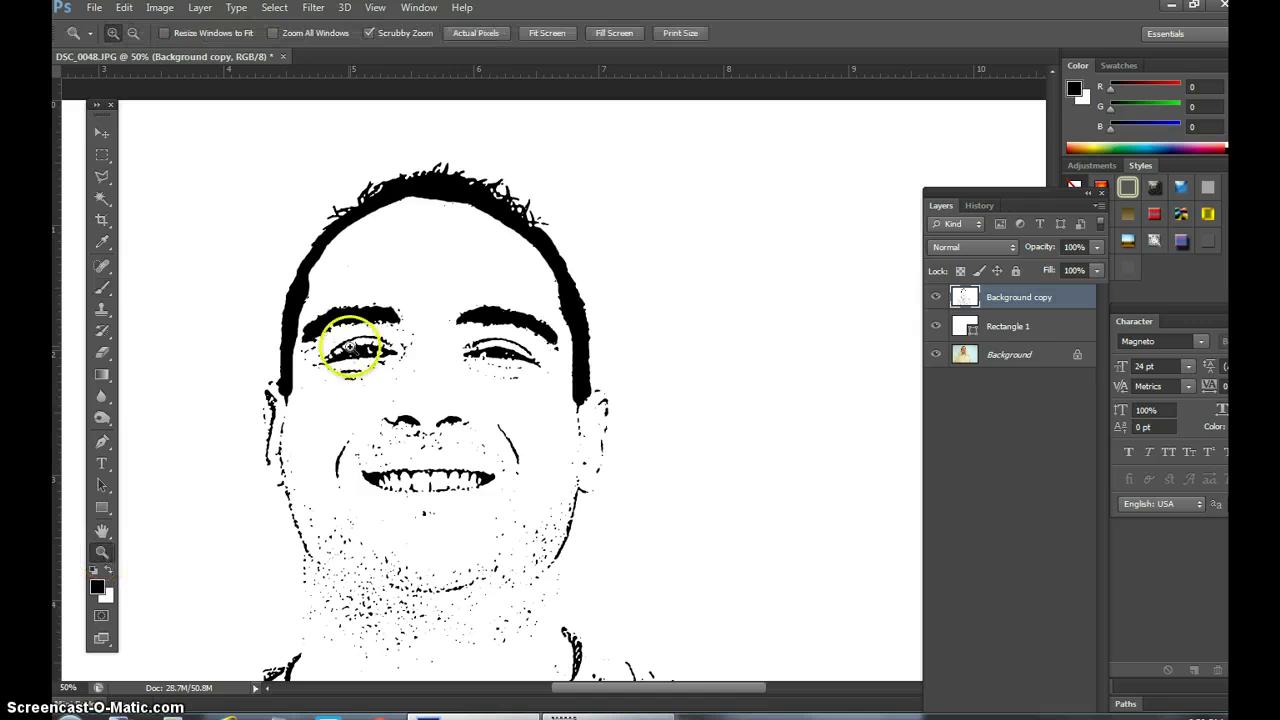
click(350, 347)
drag(350, 347, 345, 385)
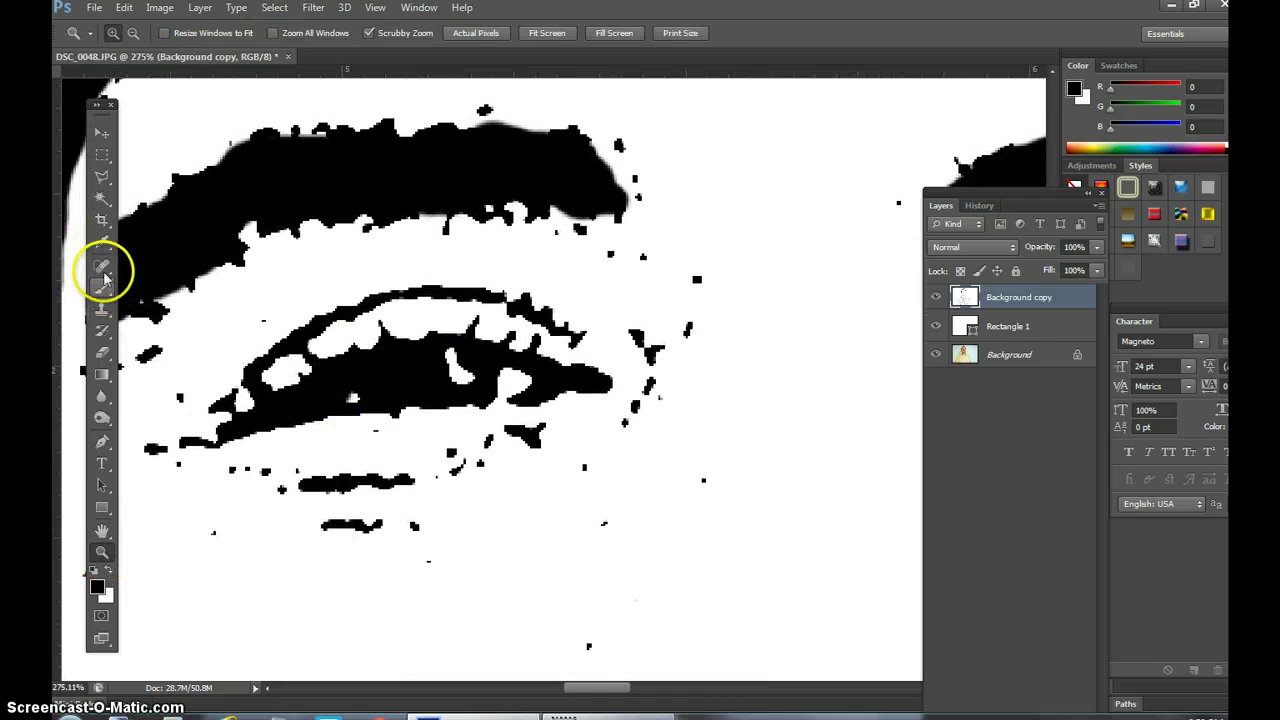
click(101, 352)
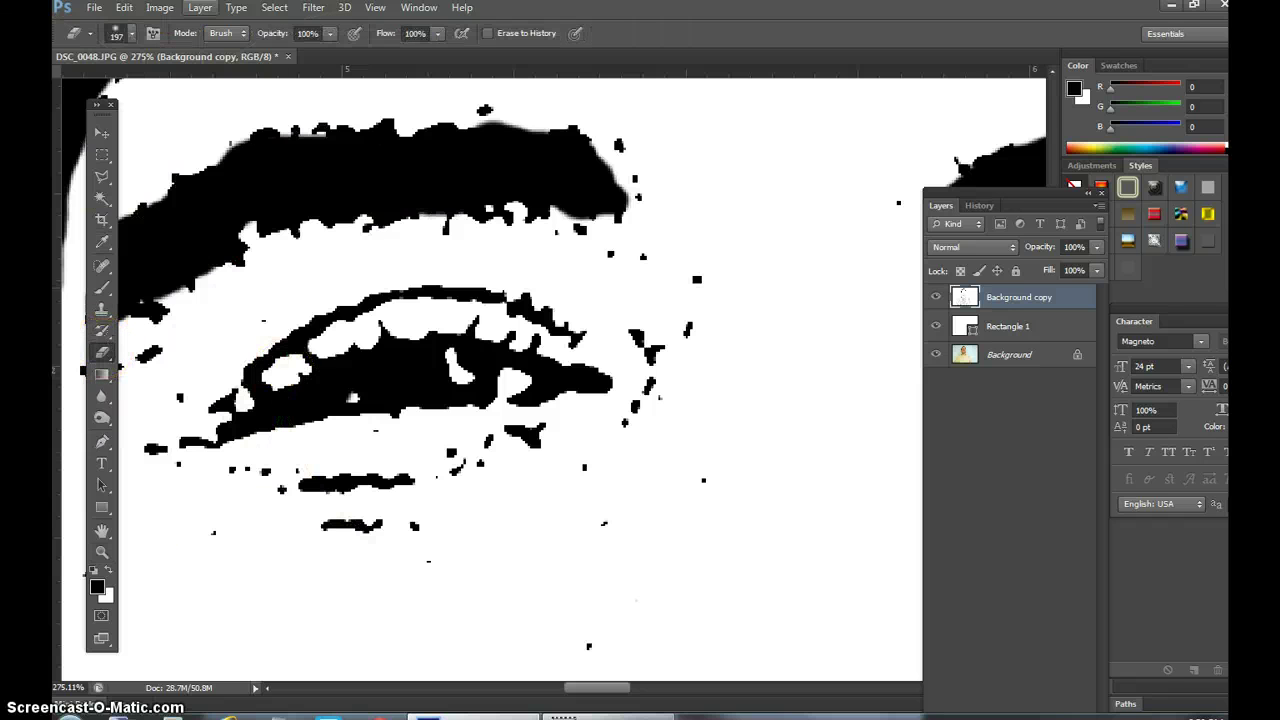
click(127, 36)
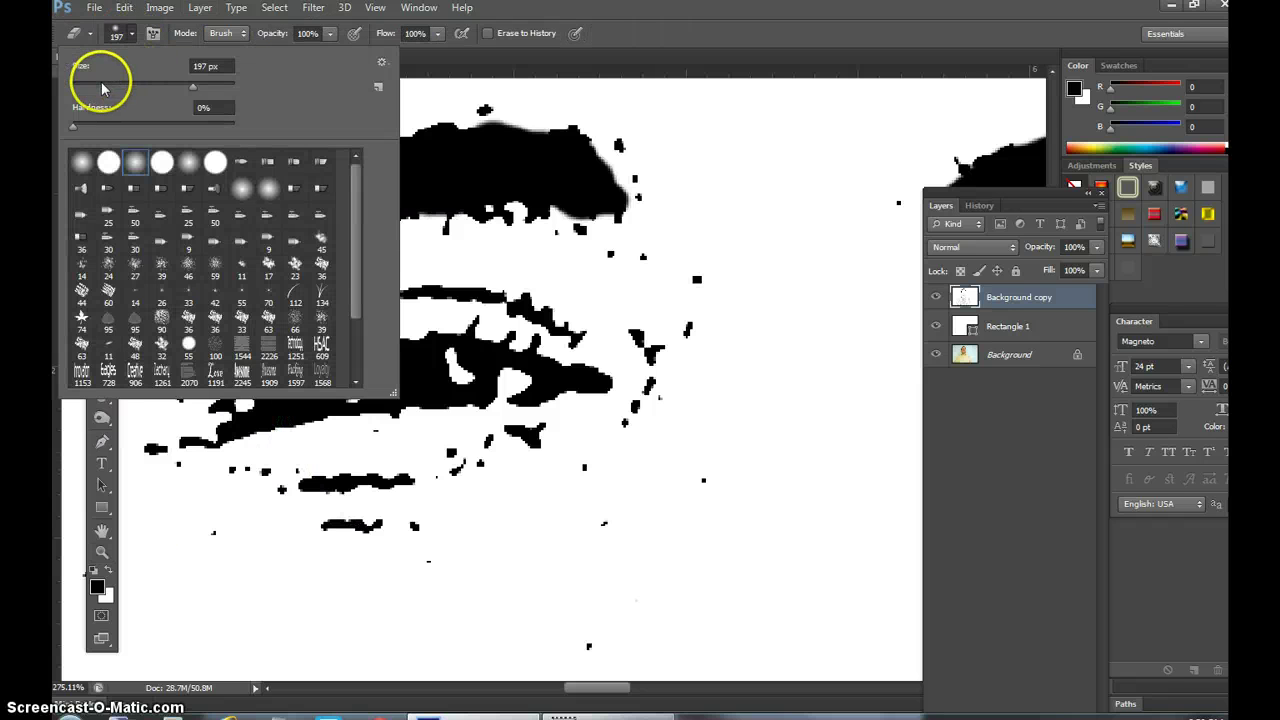
click(108, 162)
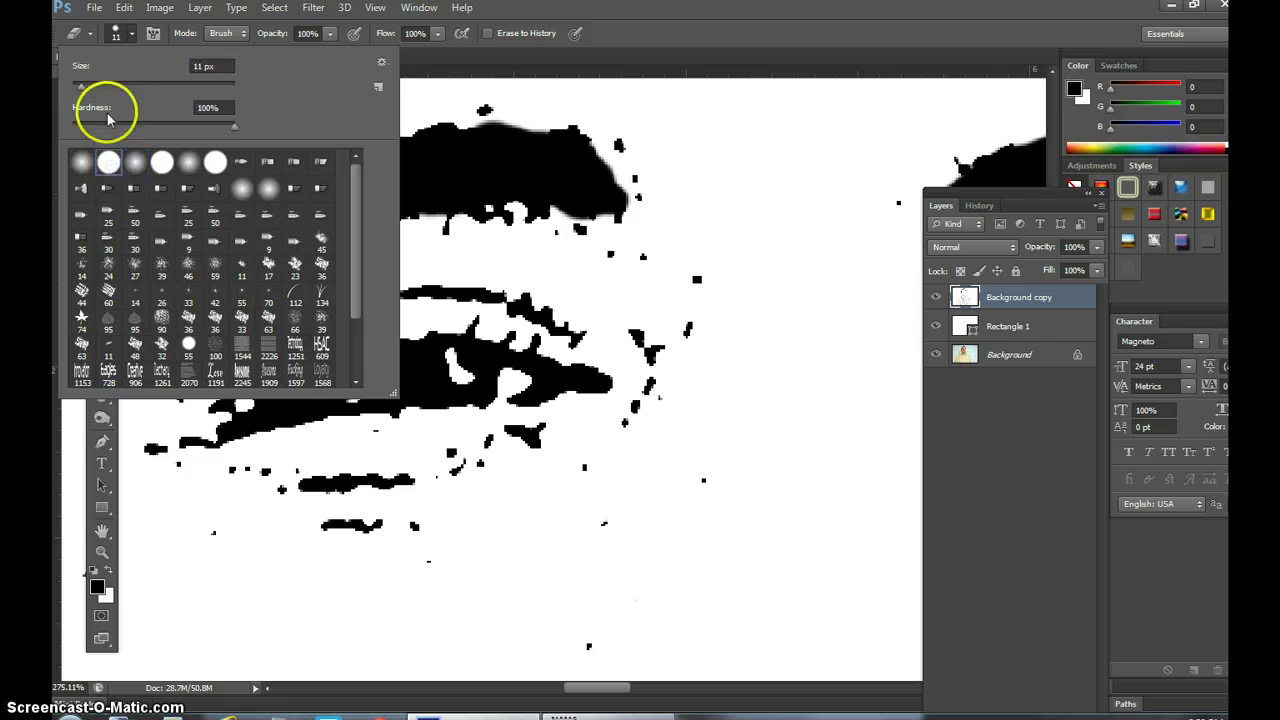
click(515, 378)
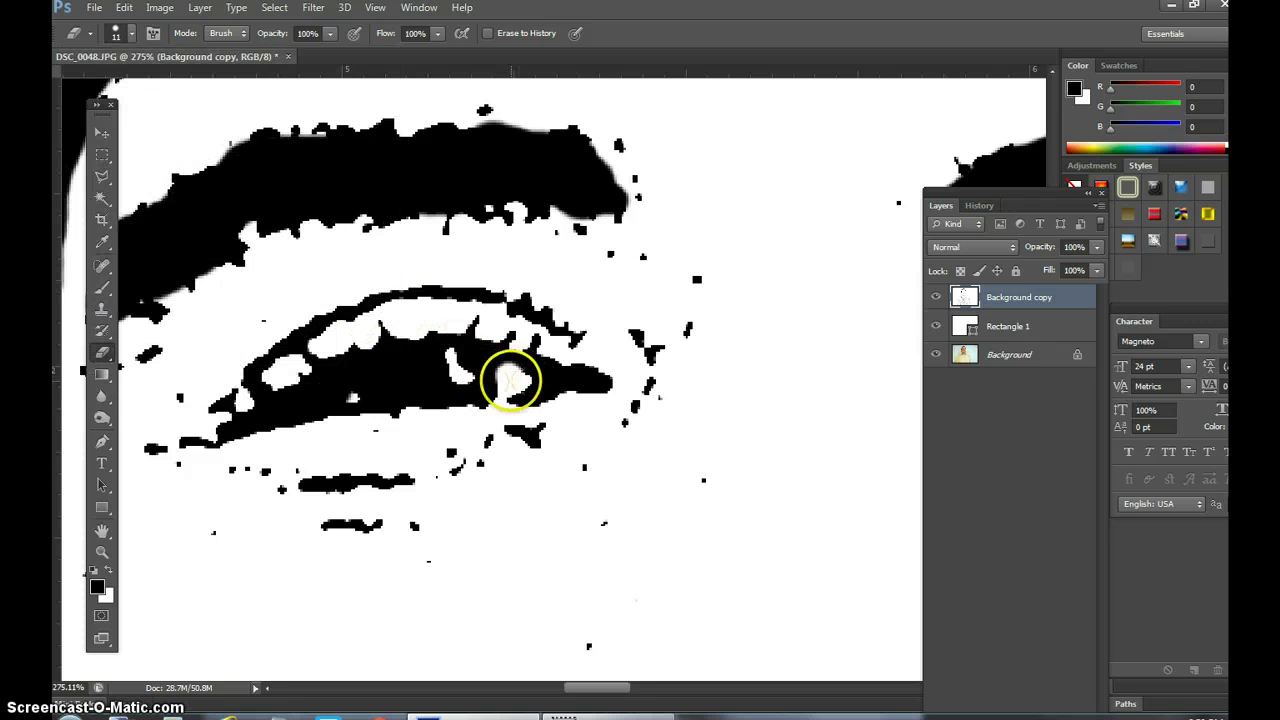
mouse_move(510, 380)
mouse_down()
mouse_move(500, 355)
mouse_move(491, 366)
mouse_move(546, 378)
mouse_up()
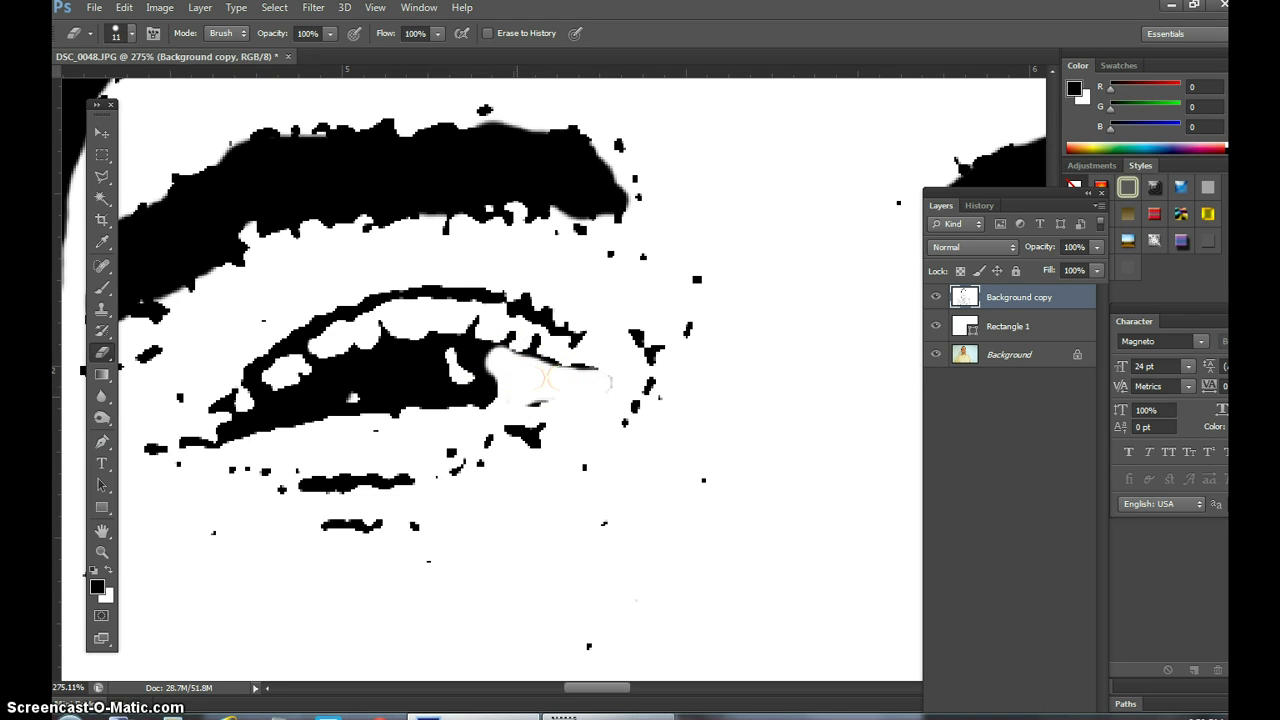
Step: Undo the last eraser stroke on the left-hand eye and clear the black on the outer side of its iris with a 7 px eraser
mouse_move(380, 382)
mouse_down()
mouse_move(254, 400)
mouse_move(229, 427)
mouse_move(331, 390)
mouse_move(279, 411)
mouse_up()
key(ctrl+z)
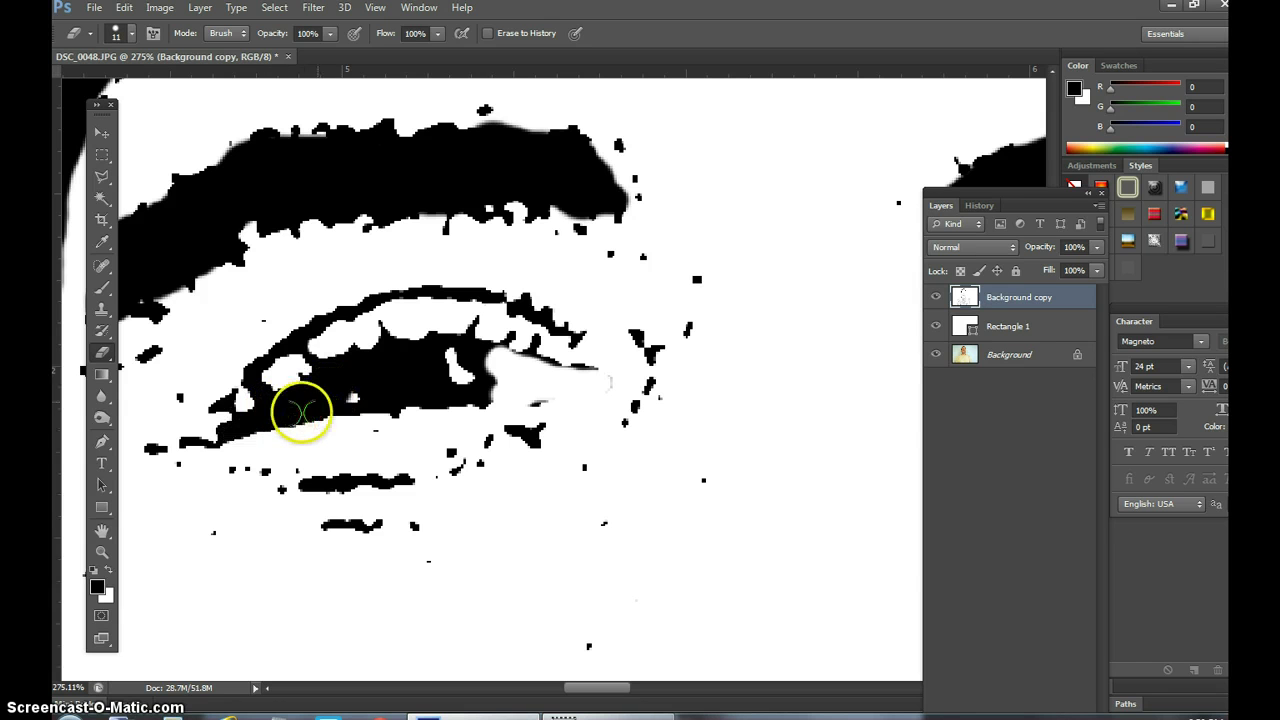
click(131, 35)
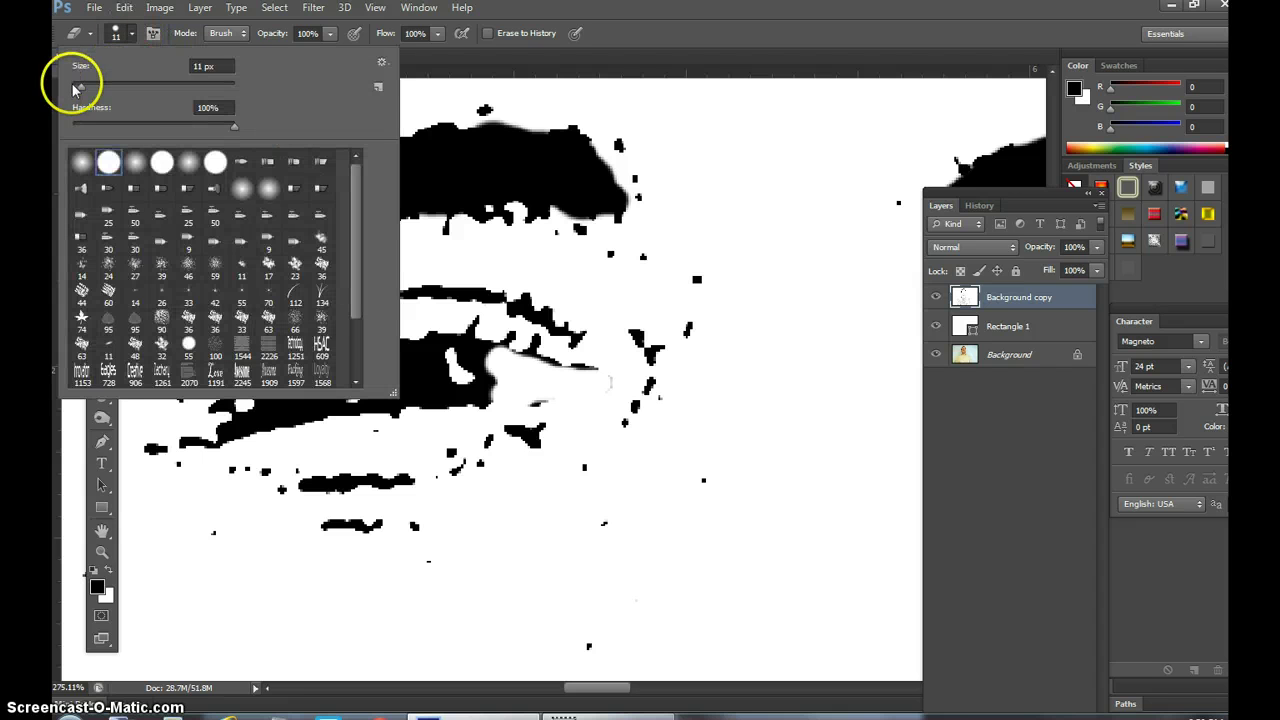
drag(80, 86, 82, 90)
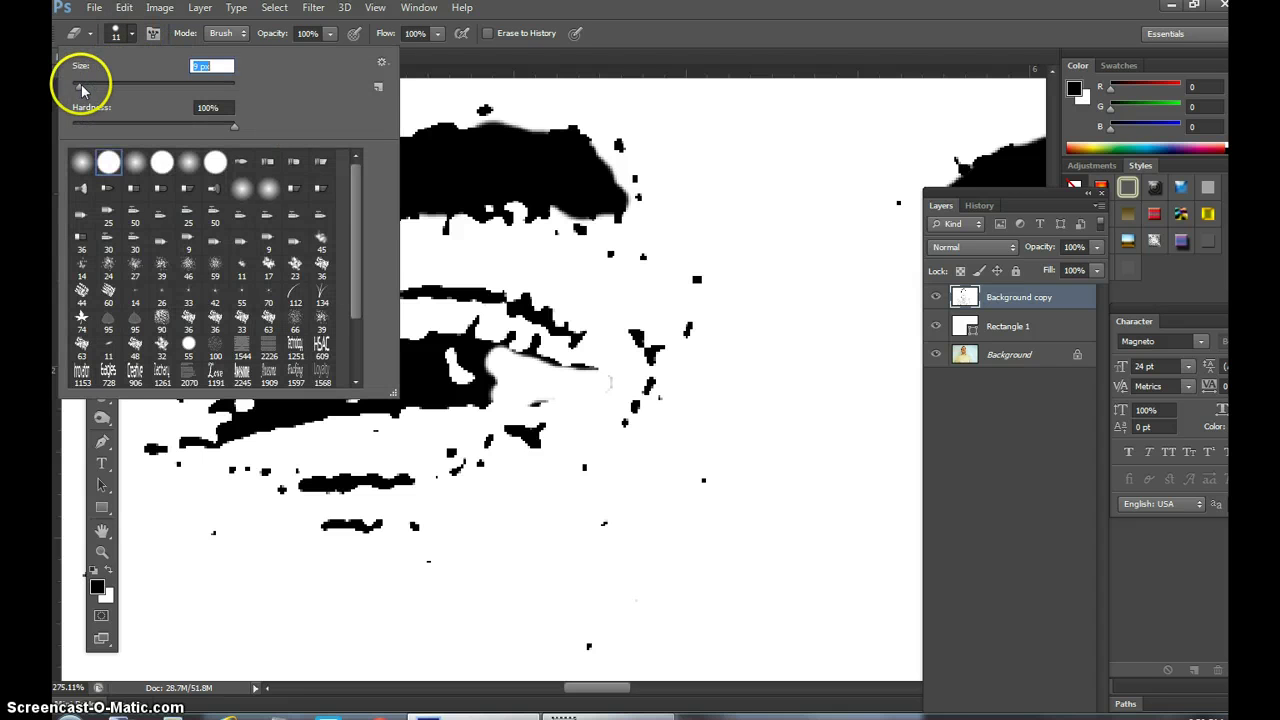
click(490, 374)
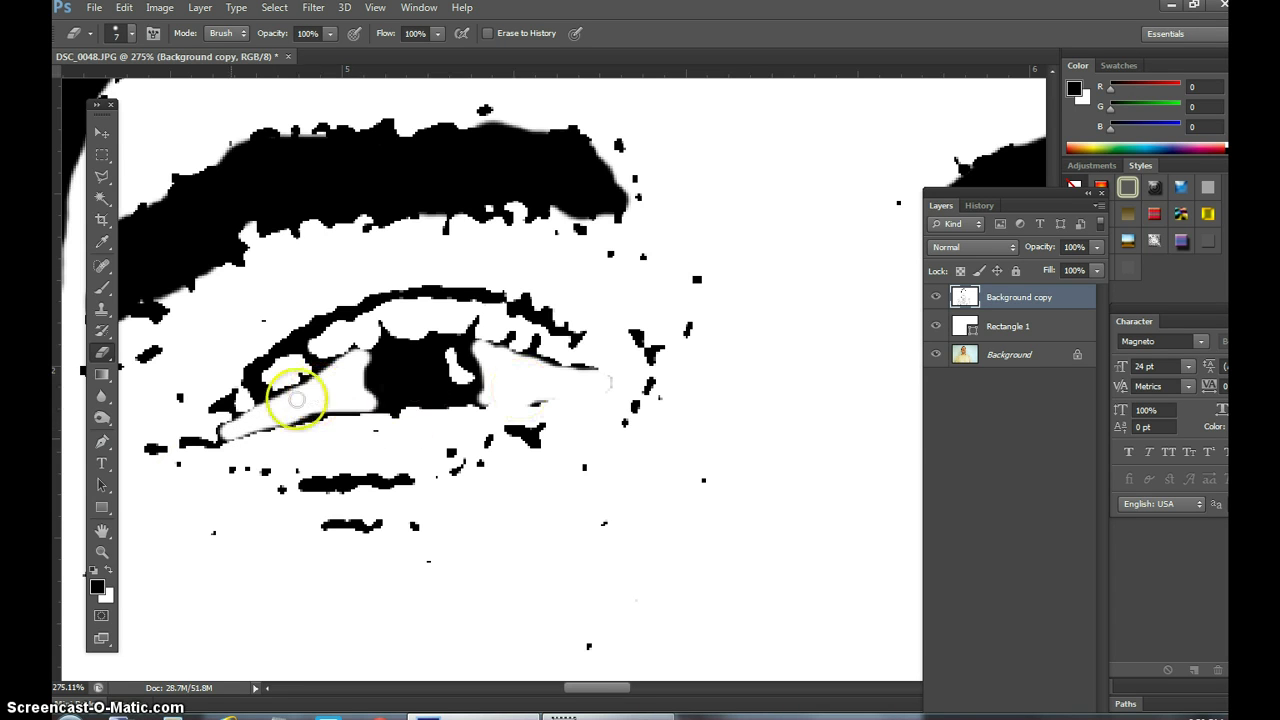
Step: Erase the black on both sides of the iris in the right-hand eye with the 7 px eraser, keeping the iris
click(103, 533)
drag(774, 394, 464, 428)
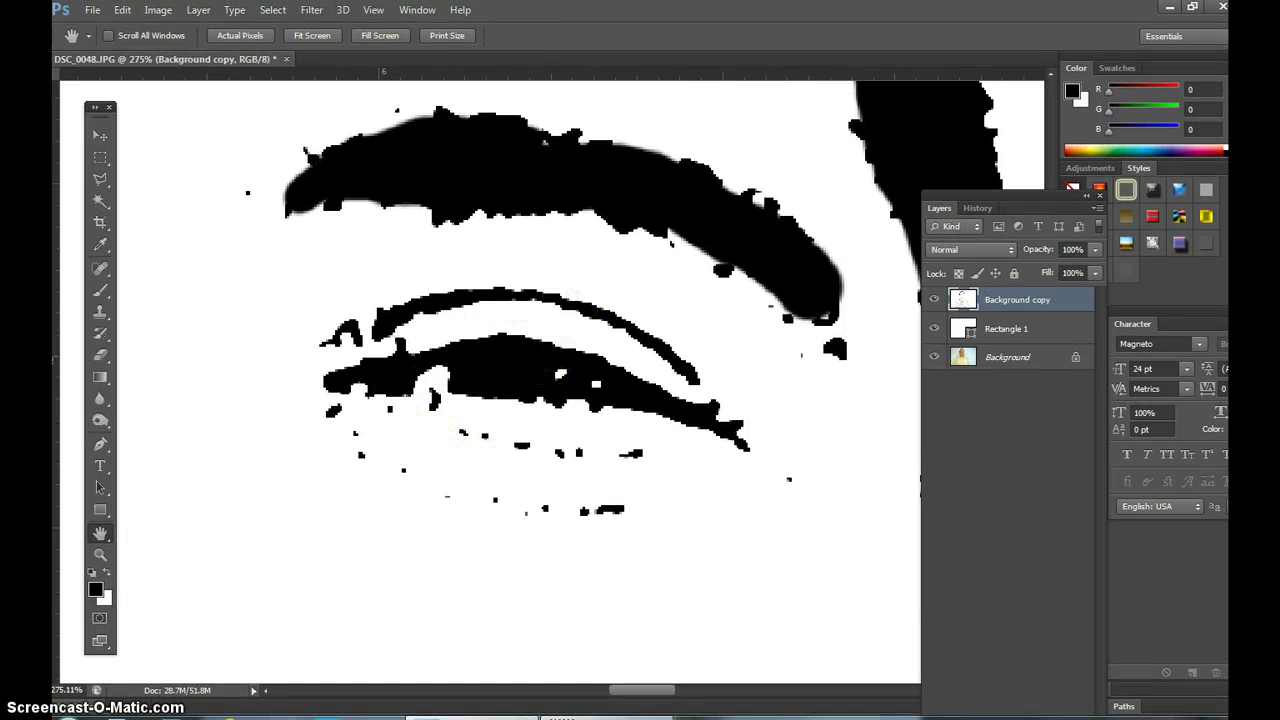
click(100, 354)
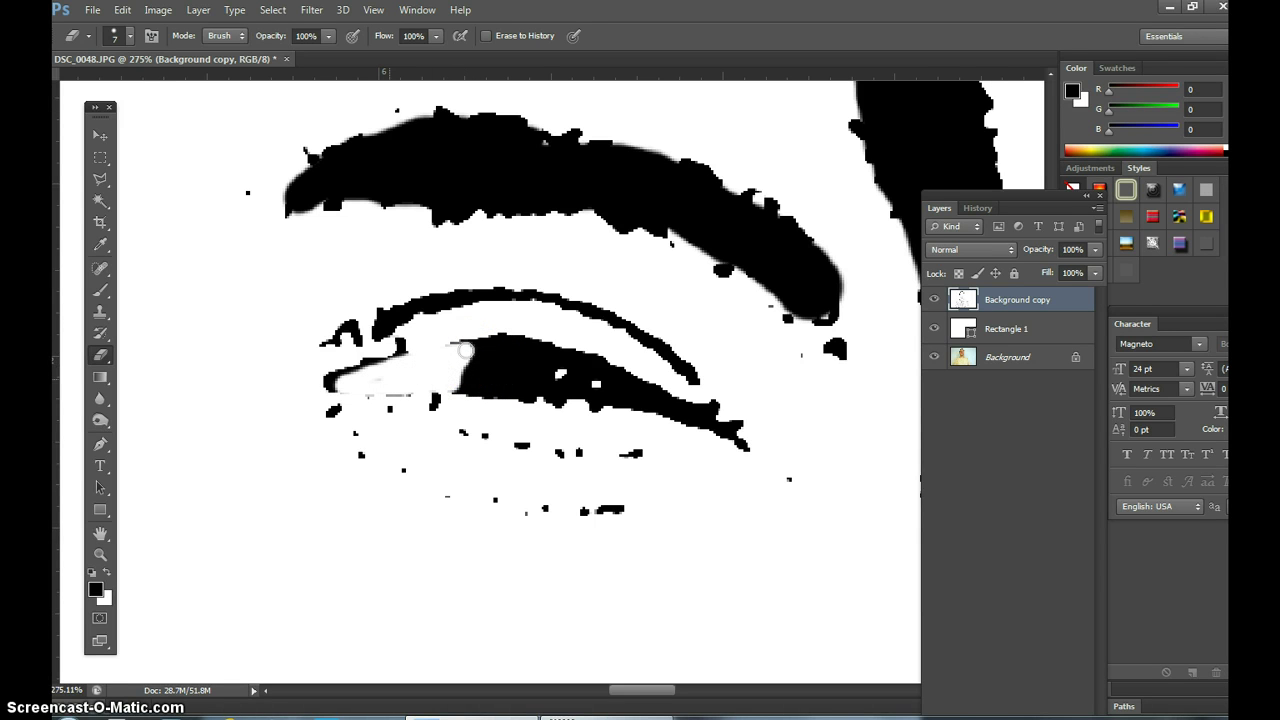
drag(659, 362, 577, 362)
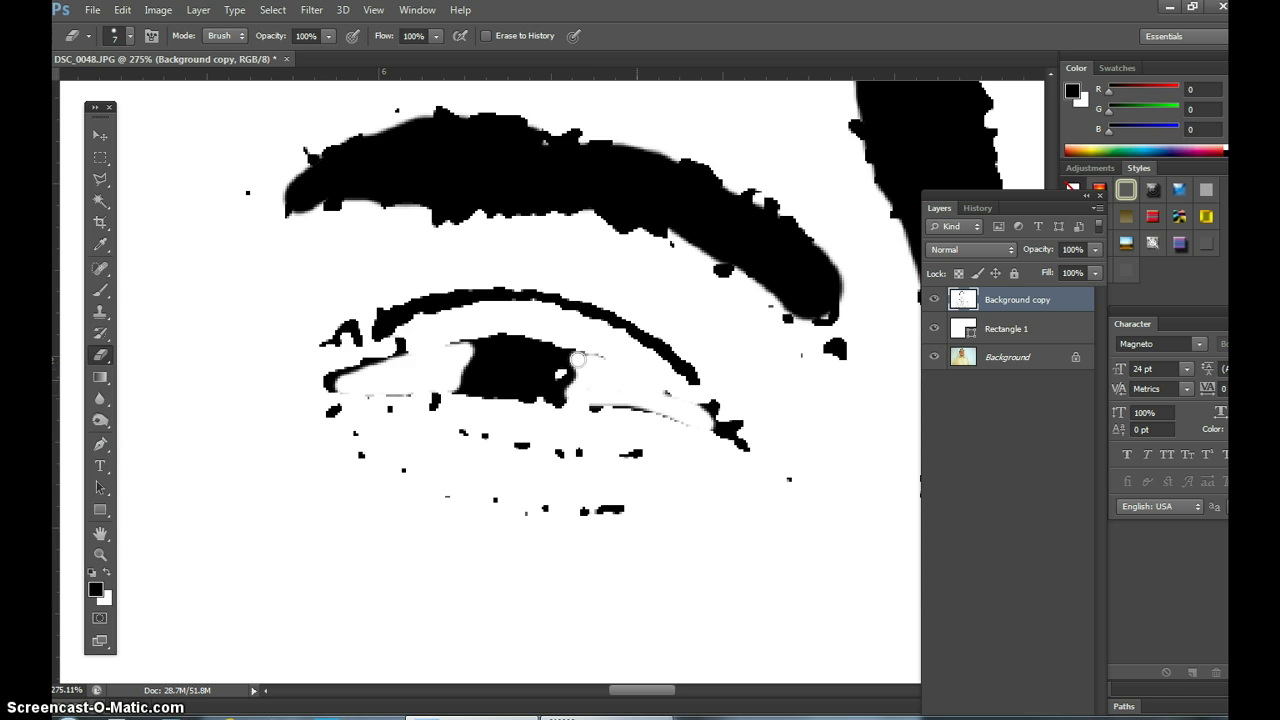
Step: Review the cleaned-up eyes, eyebrows and hairline within the whole portrait
click(100, 556)
alt+click(491, 414)
alt+click(546, 434)
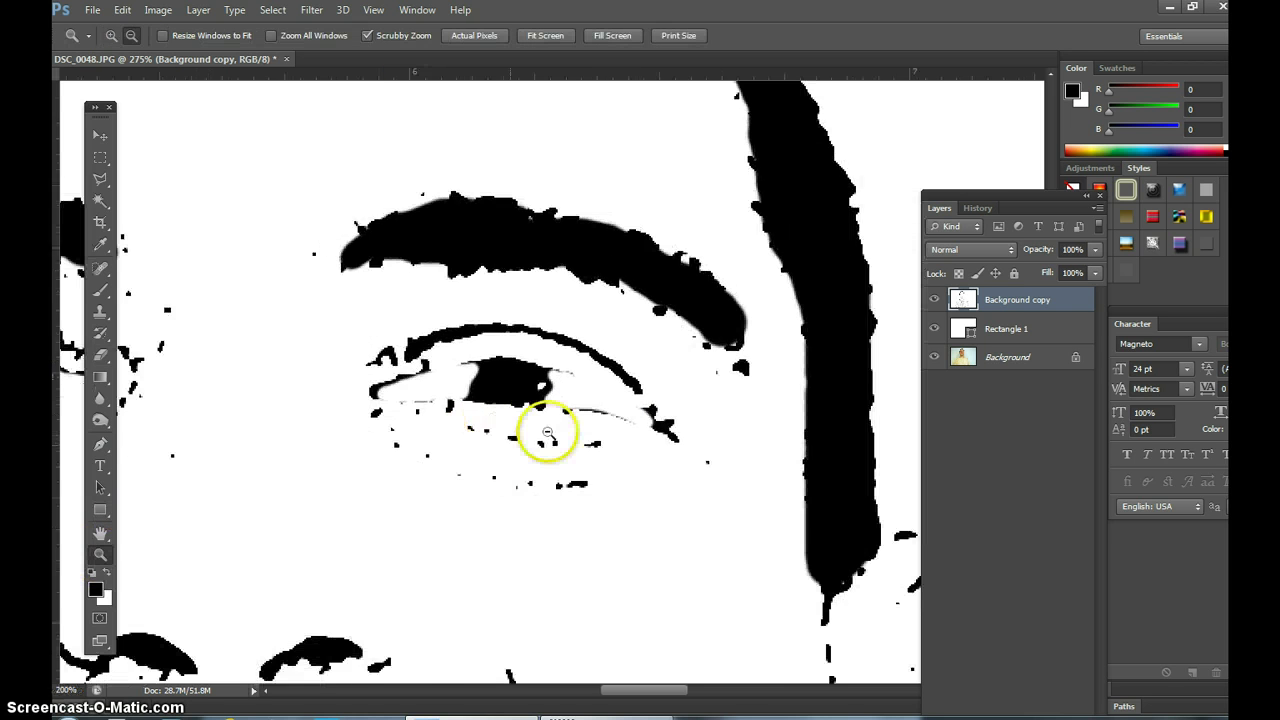
alt+click(510, 446)
alt+click(505, 448)
alt+click(466, 470)
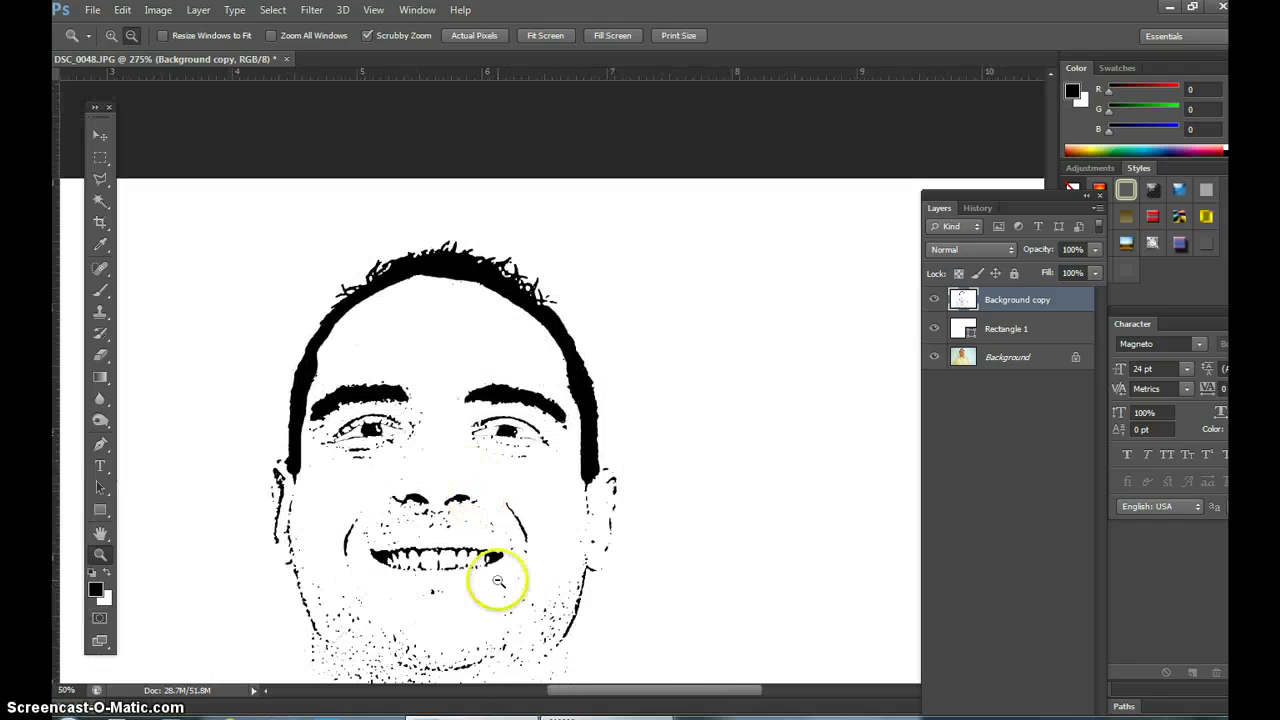
alt+click(497, 580)
alt+click(497, 578)
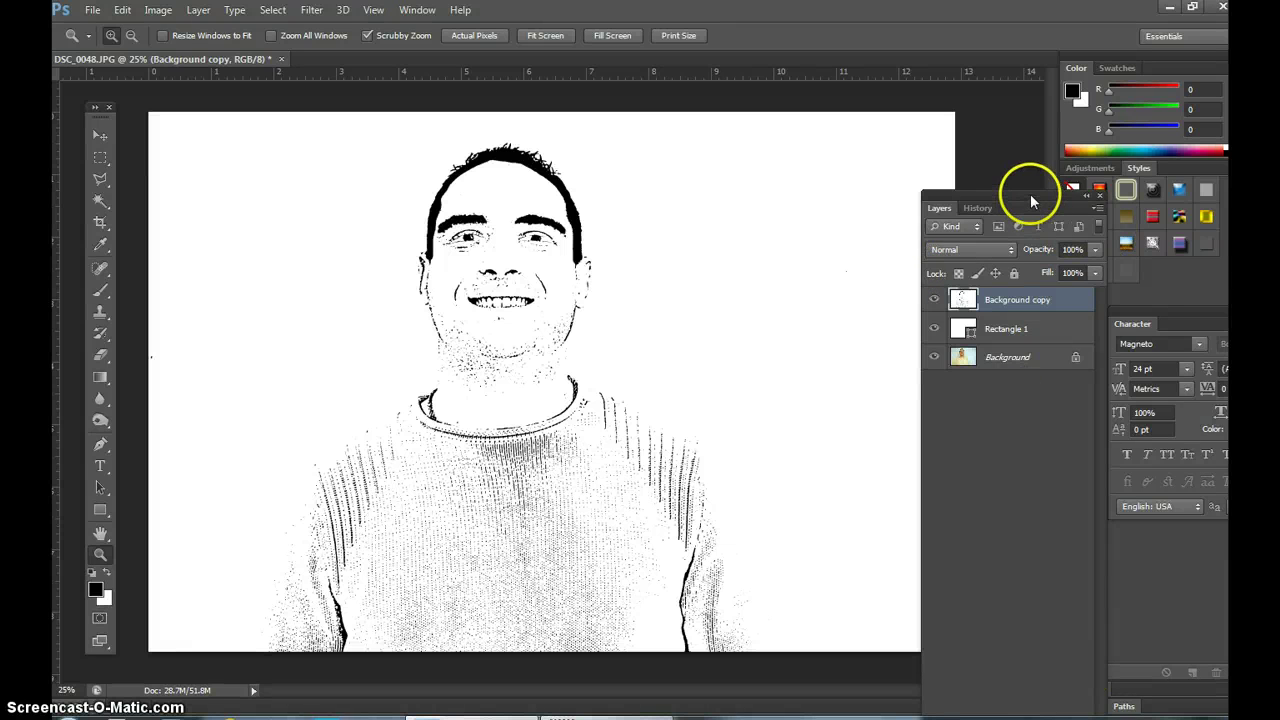
Step: Add a new layer above Background copy and name it "face color", moving the Layers panel to reach its controls
drag(1033, 203, 1029, 106)
click(1055, 662)
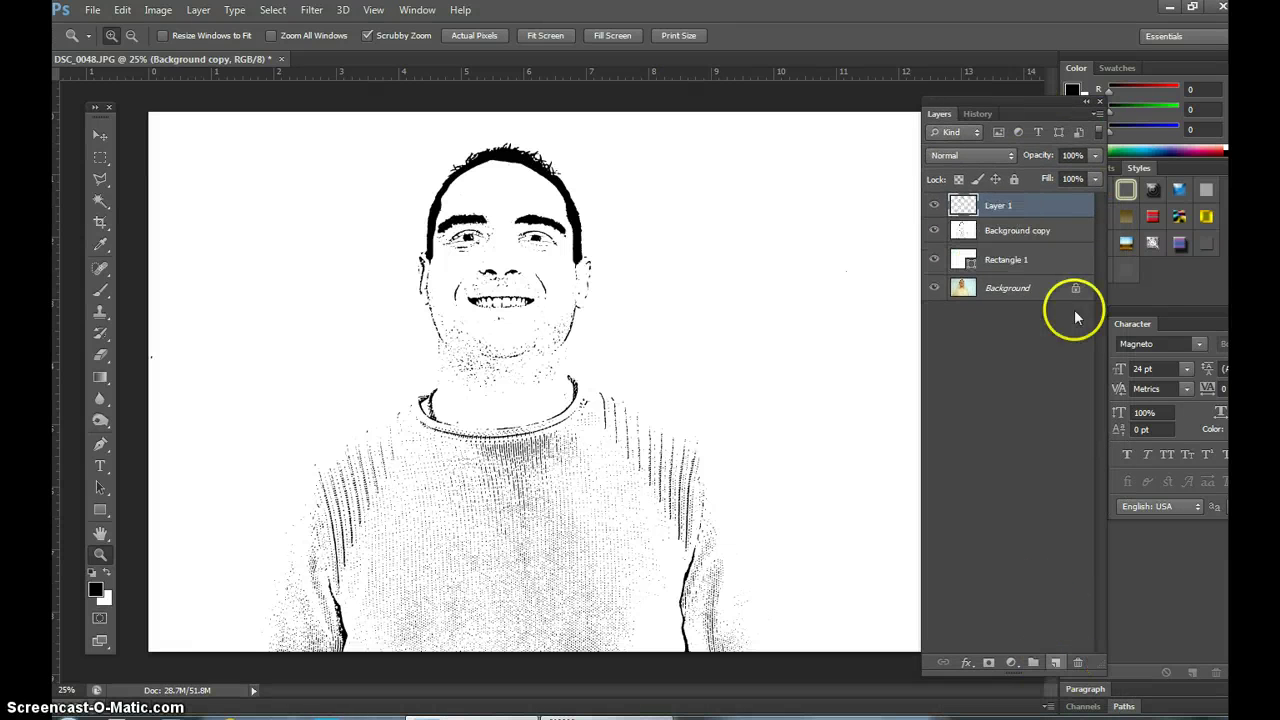
click(1006, 205)
double_click(1003, 207)
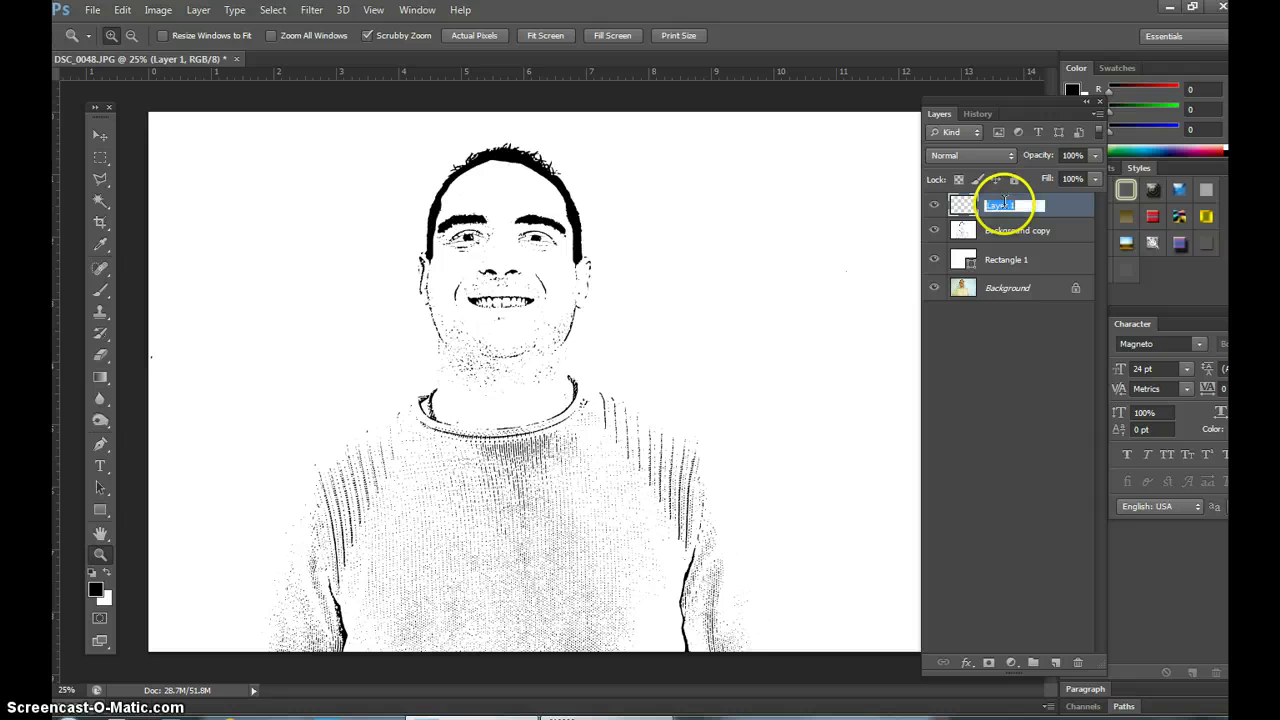
text(Face color)
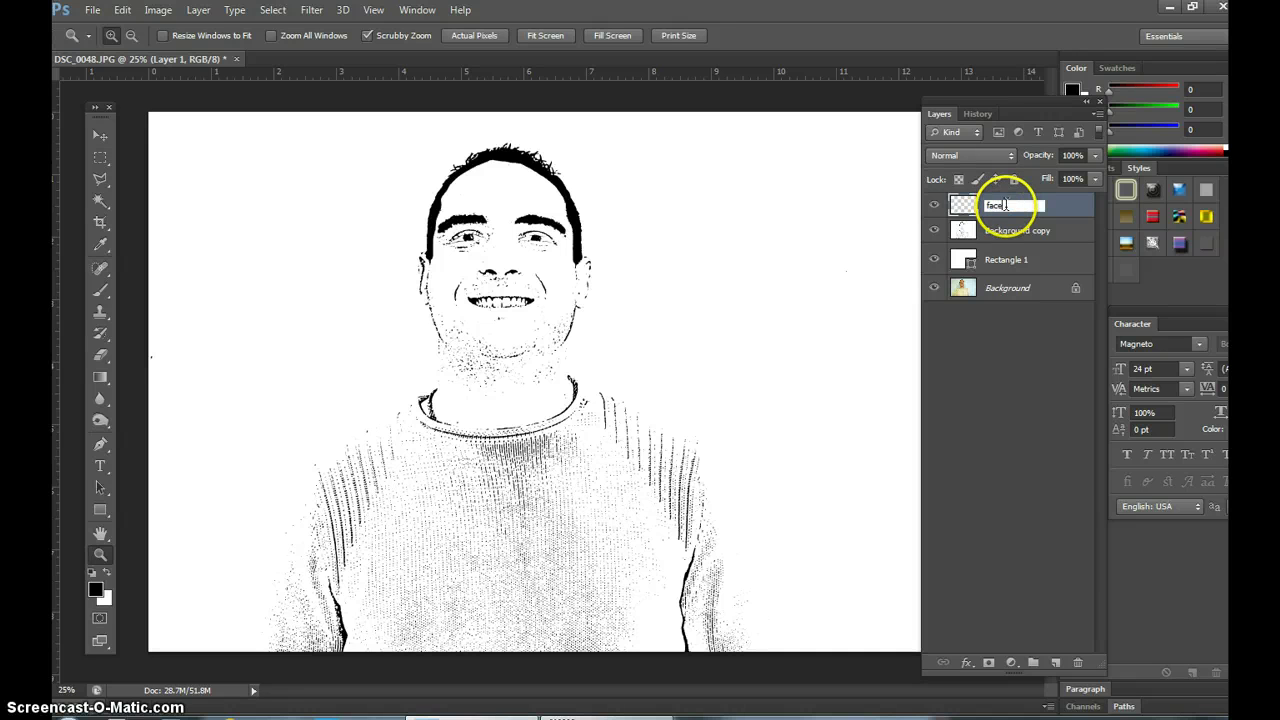
key(Return)
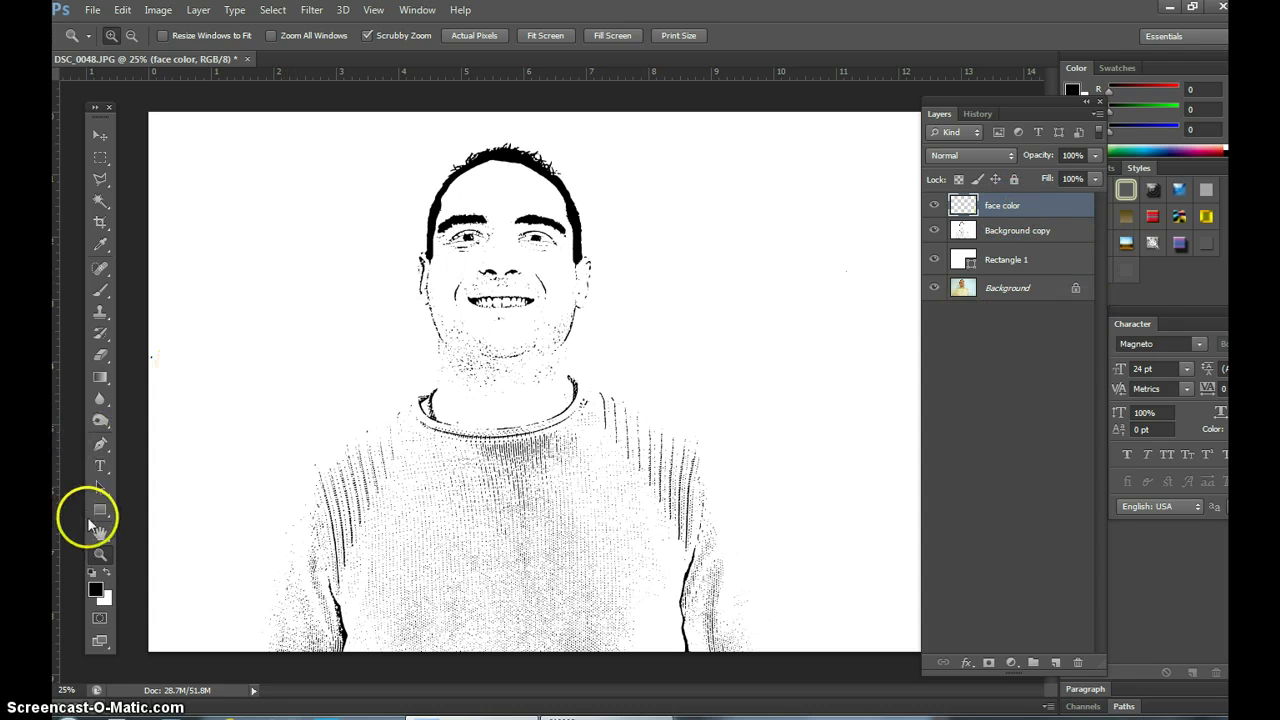
Step: Choose the hard round brush tool and set its size to 97 px for painting on the face color layer
click(101, 332)
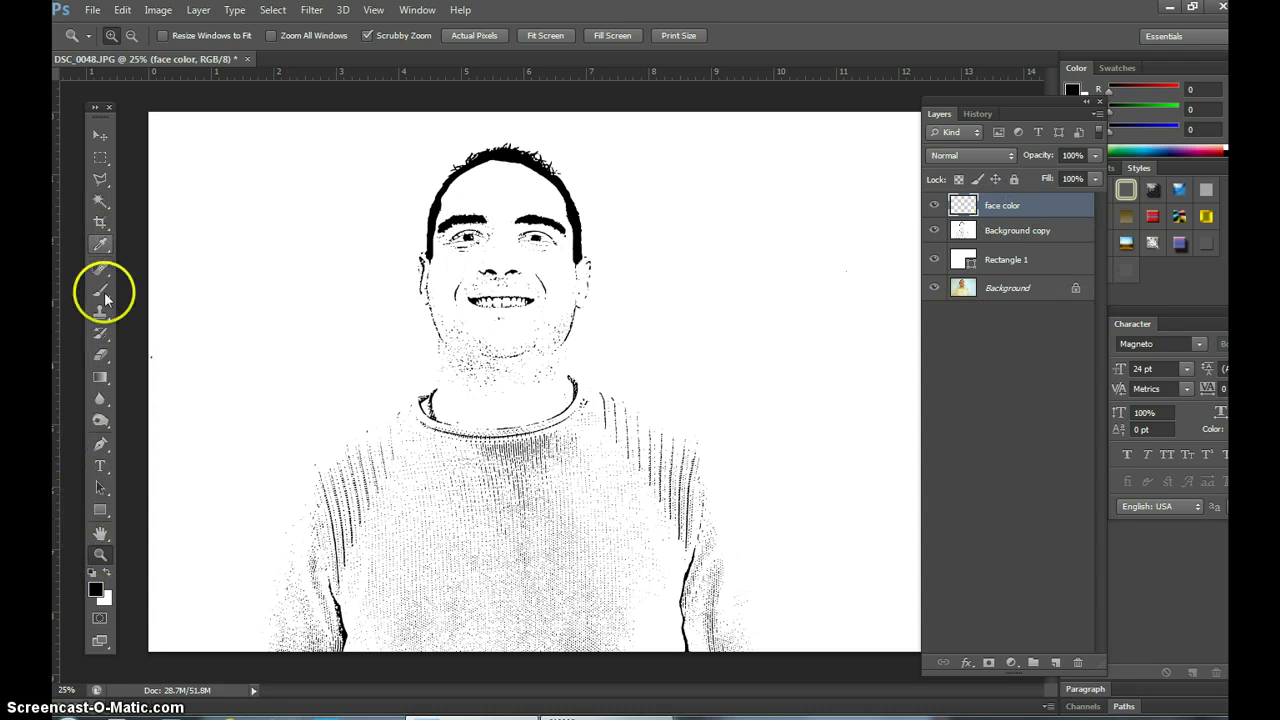
click(104, 291)
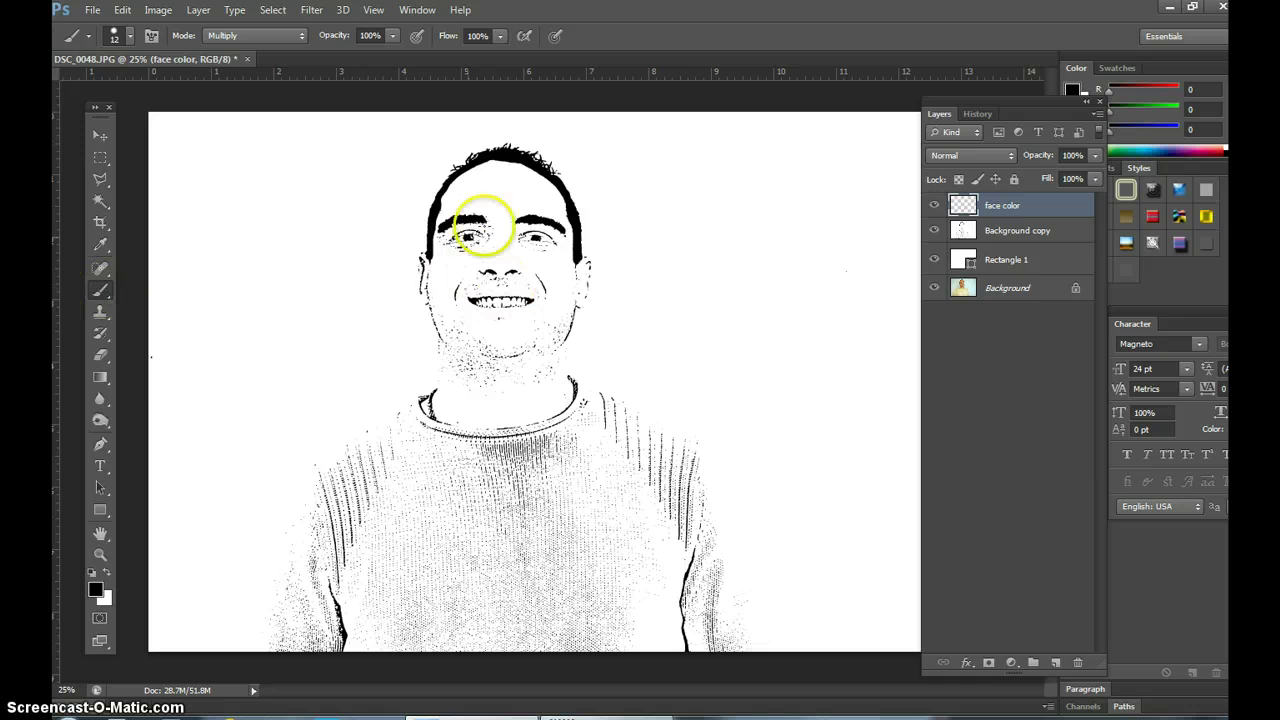
click(129, 37)
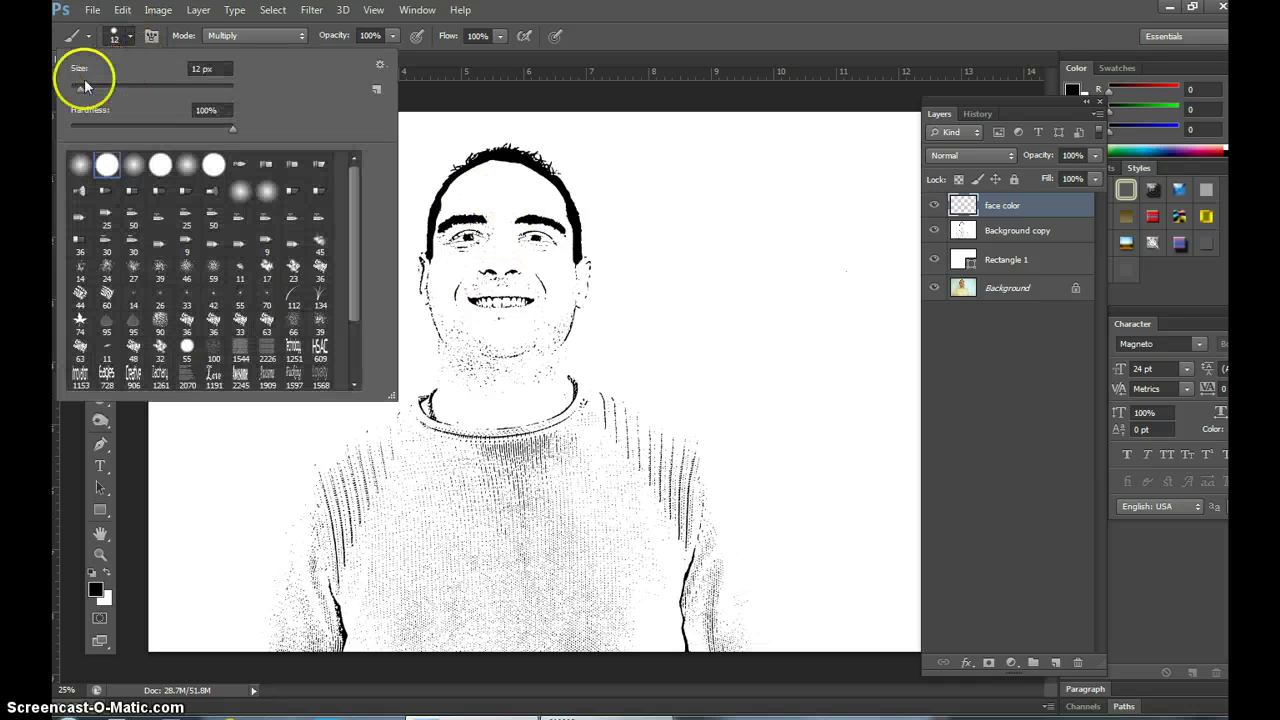
drag(85, 90, 117, 90)
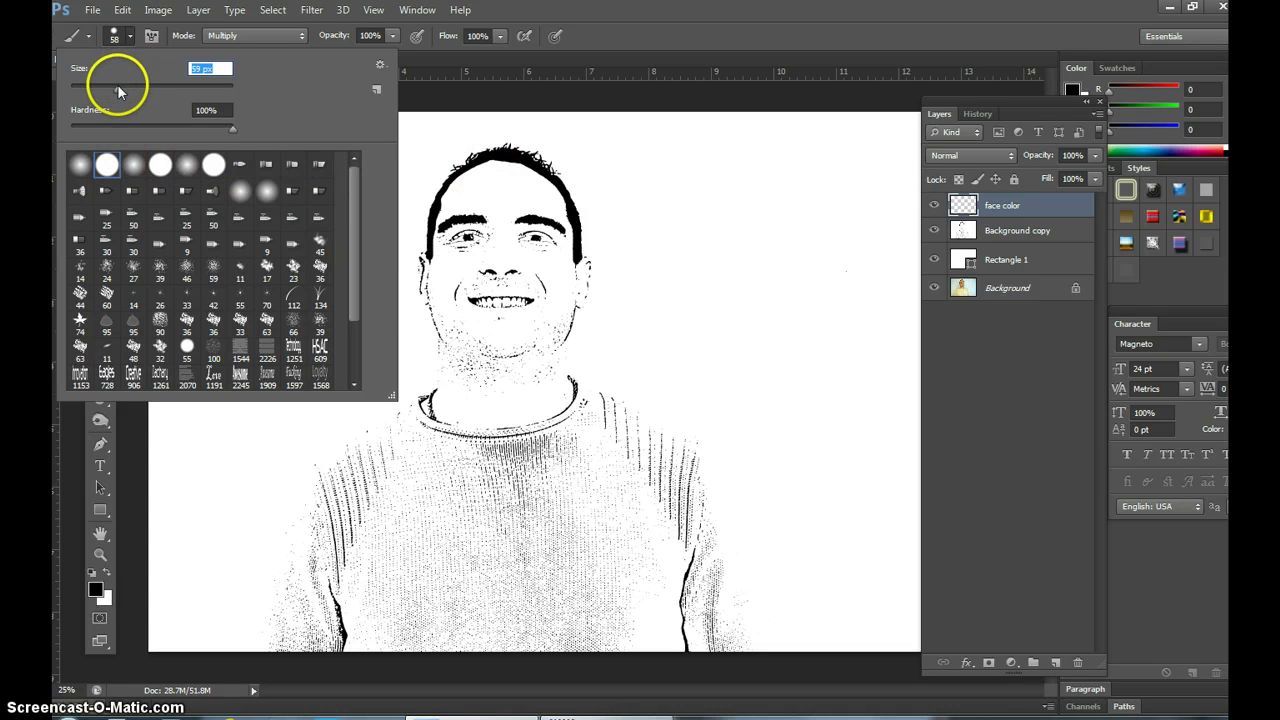
drag(118, 90, 131, 90)
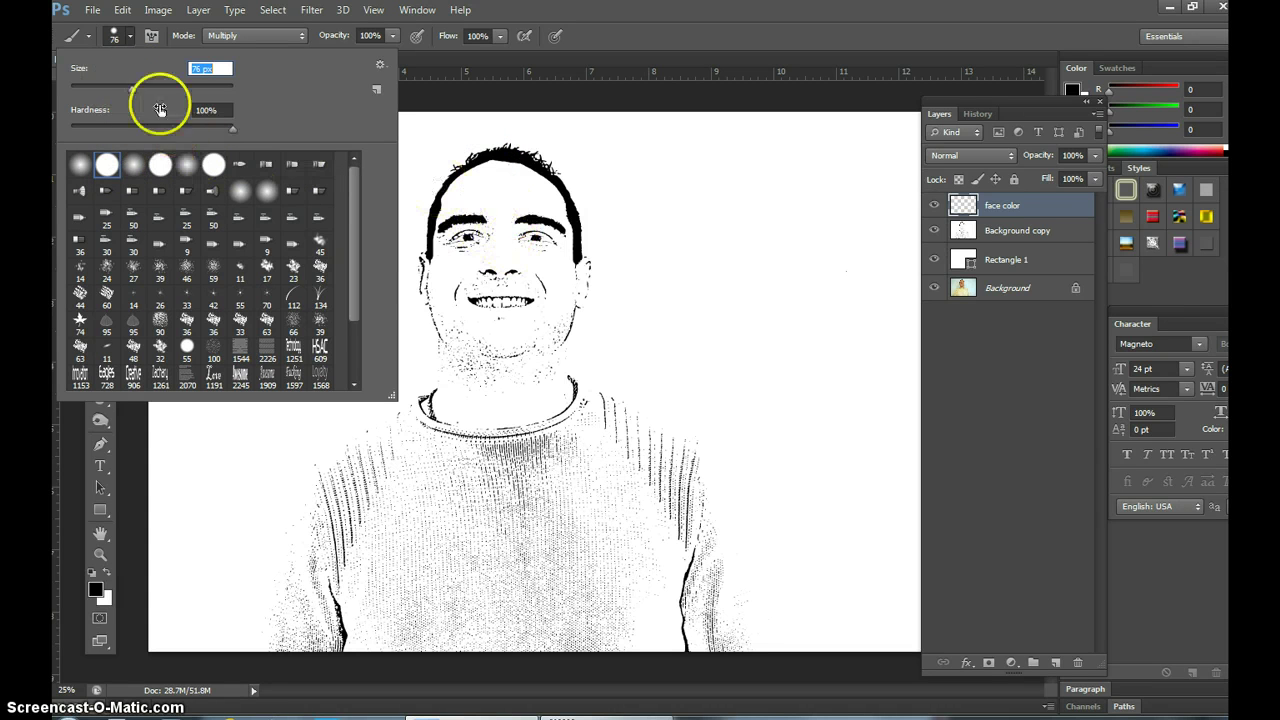
drag(150, 93, 148, 90)
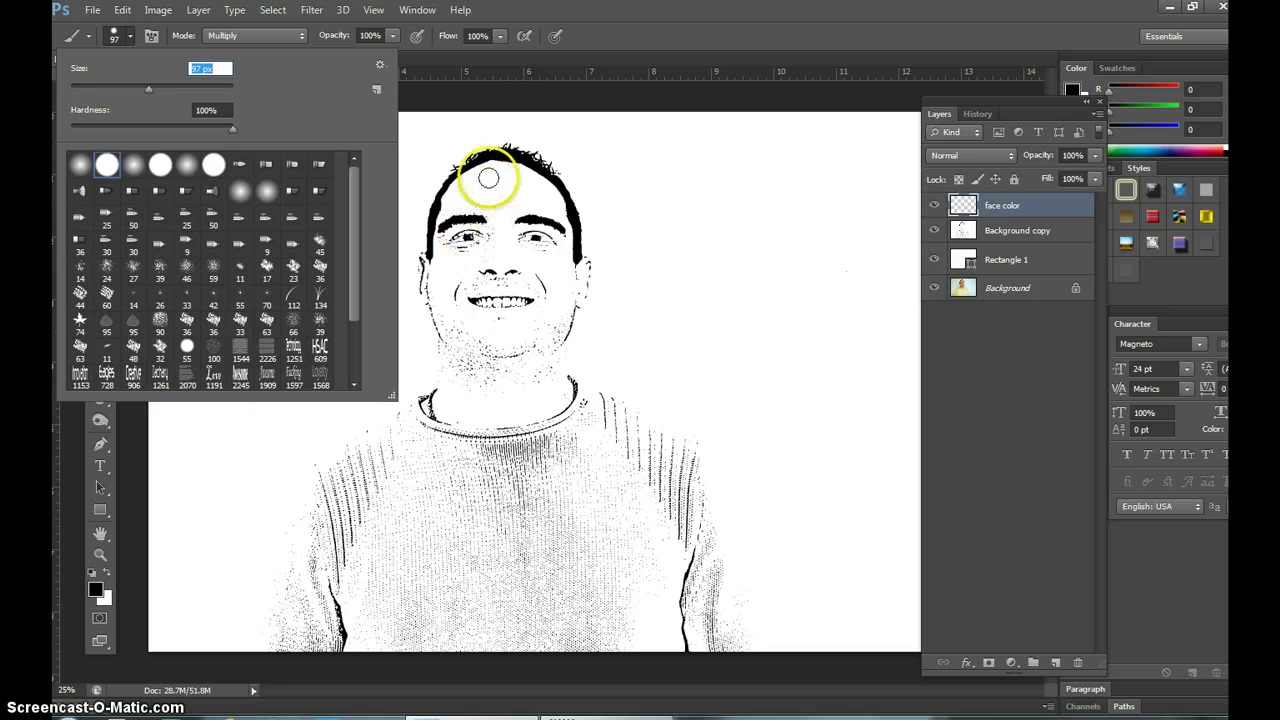
click(66, 489)
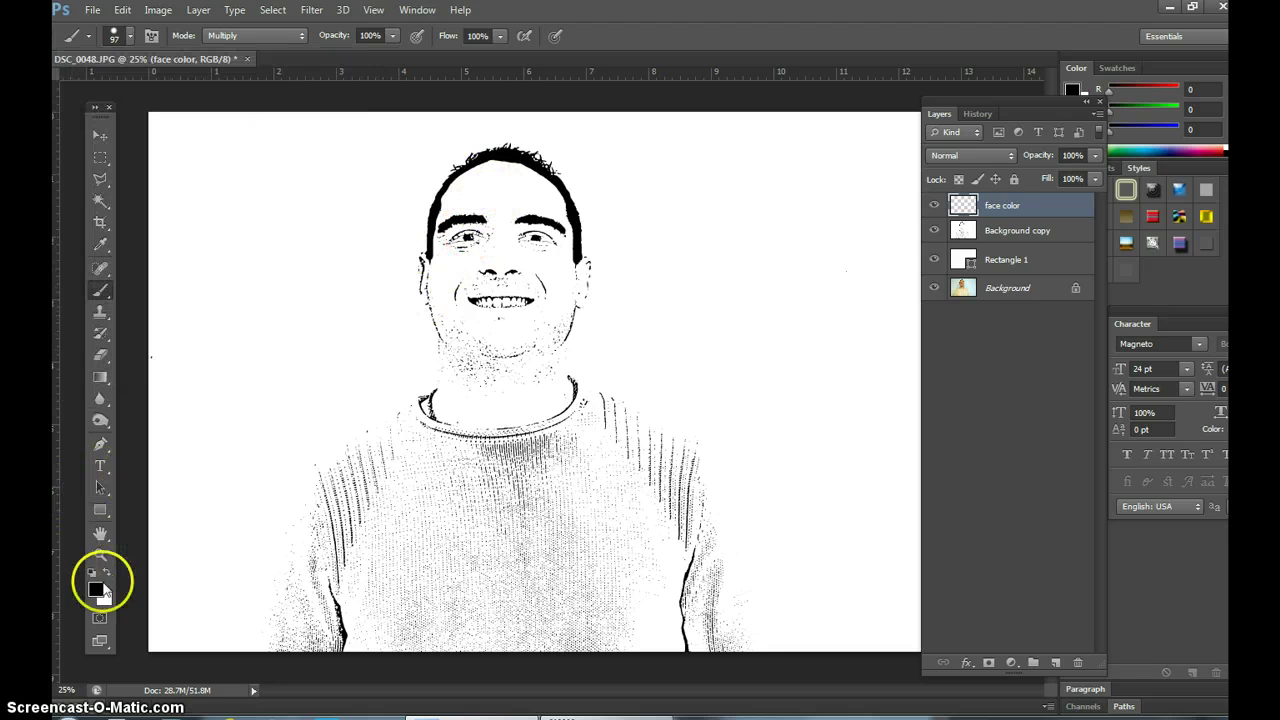
Step: Set the foreground color to golden orange (R 243, G 176, B 31) and return to the brush
click(96, 590)
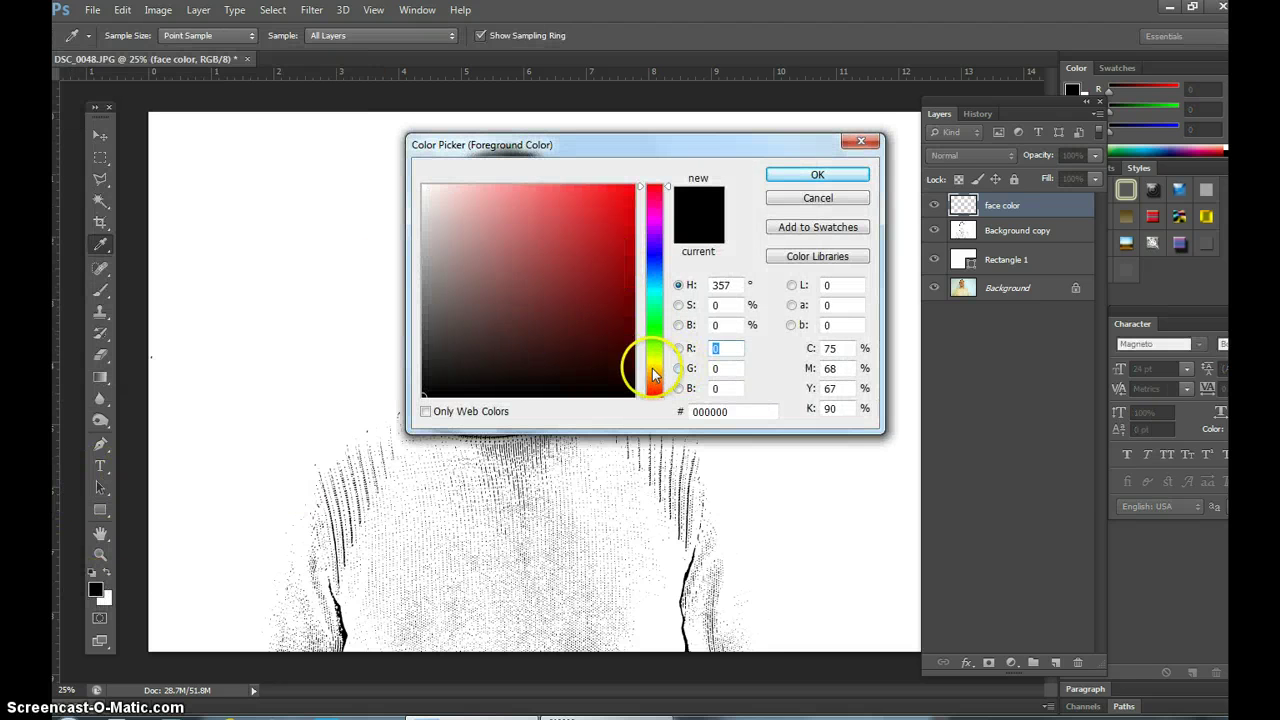
drag(646, 374, 655, 373)
click(593, 201)
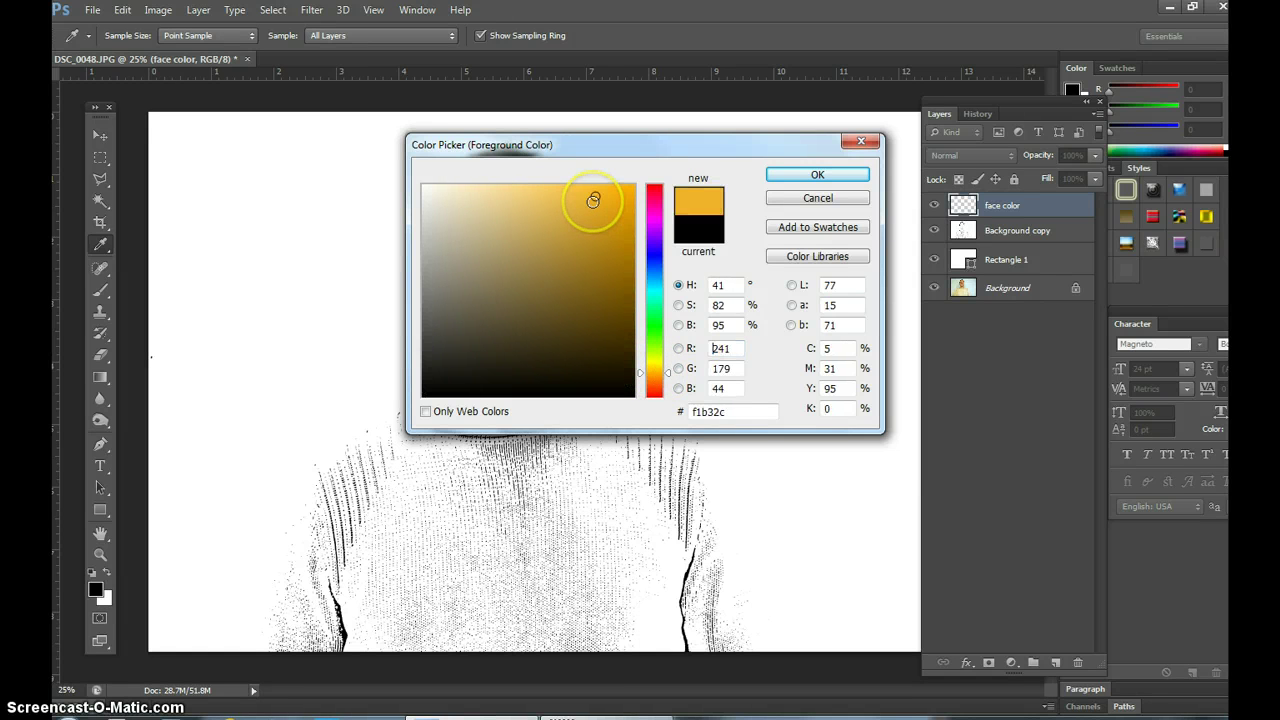
click(818, 174)
key(b)
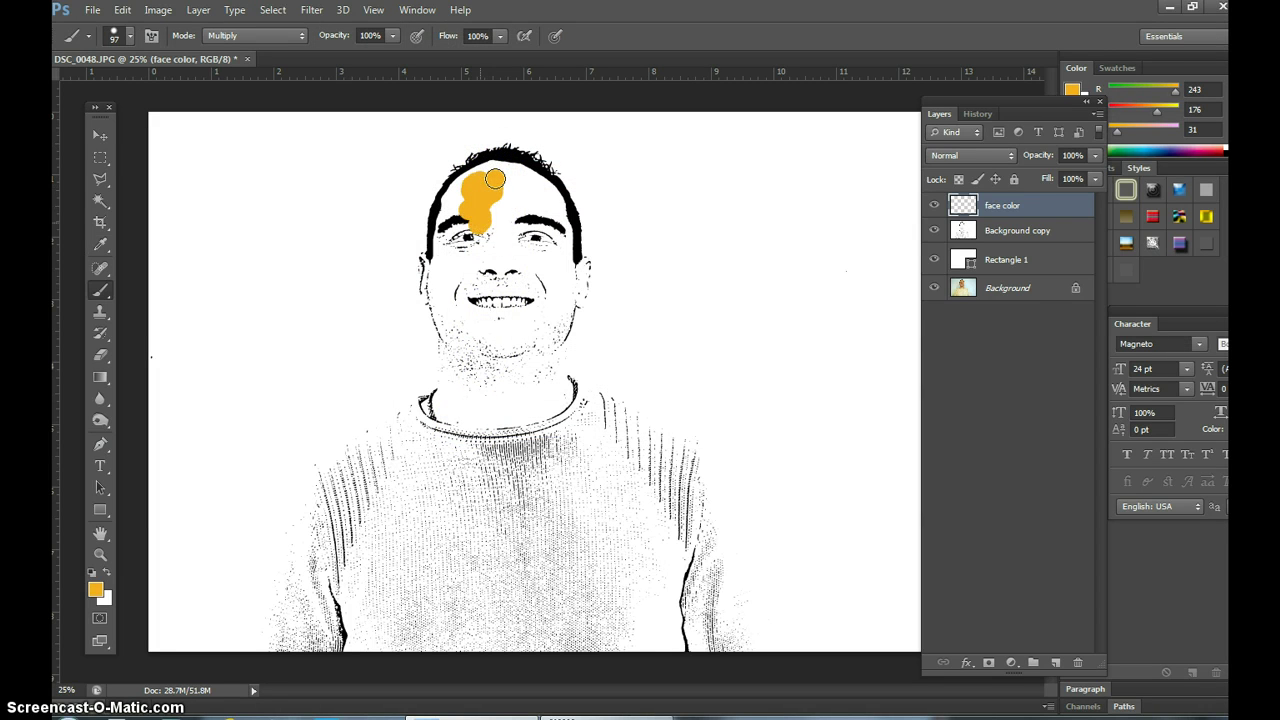
drag(495, 178, 490, 197)
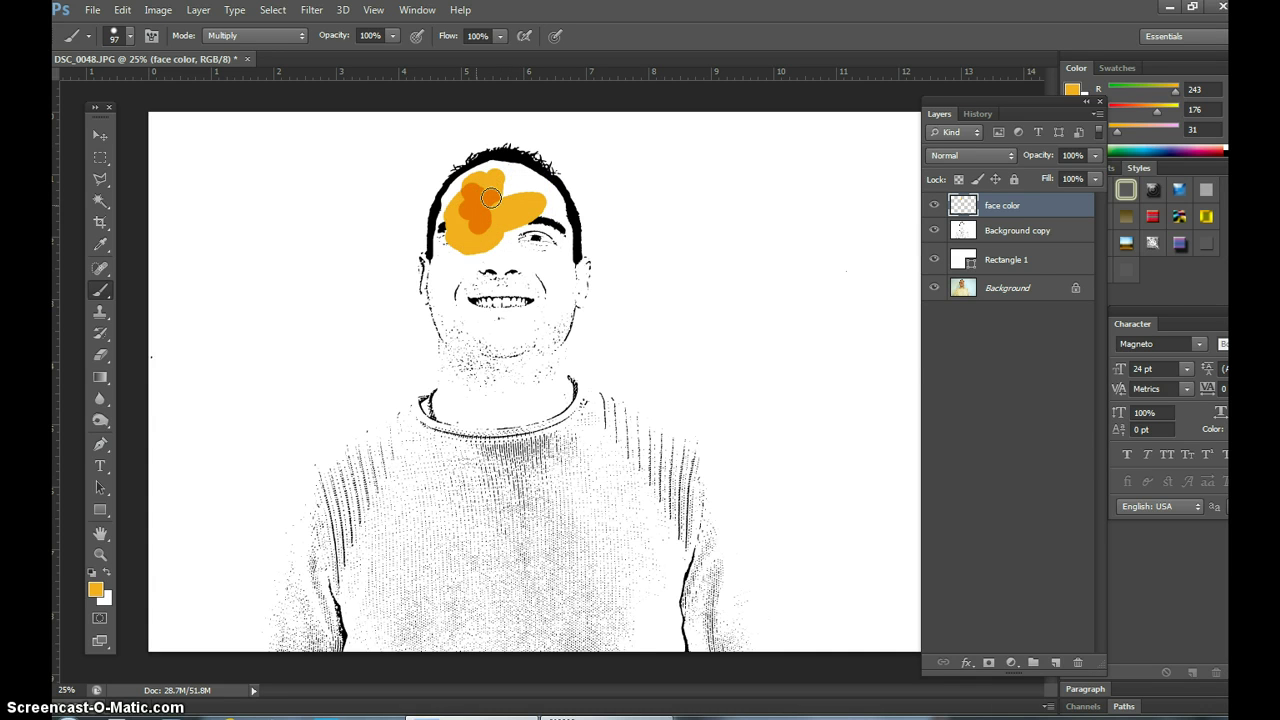
key(ctrl+alt+z)
key(ctrl+alt+z)
key(ctrl+alt+z)
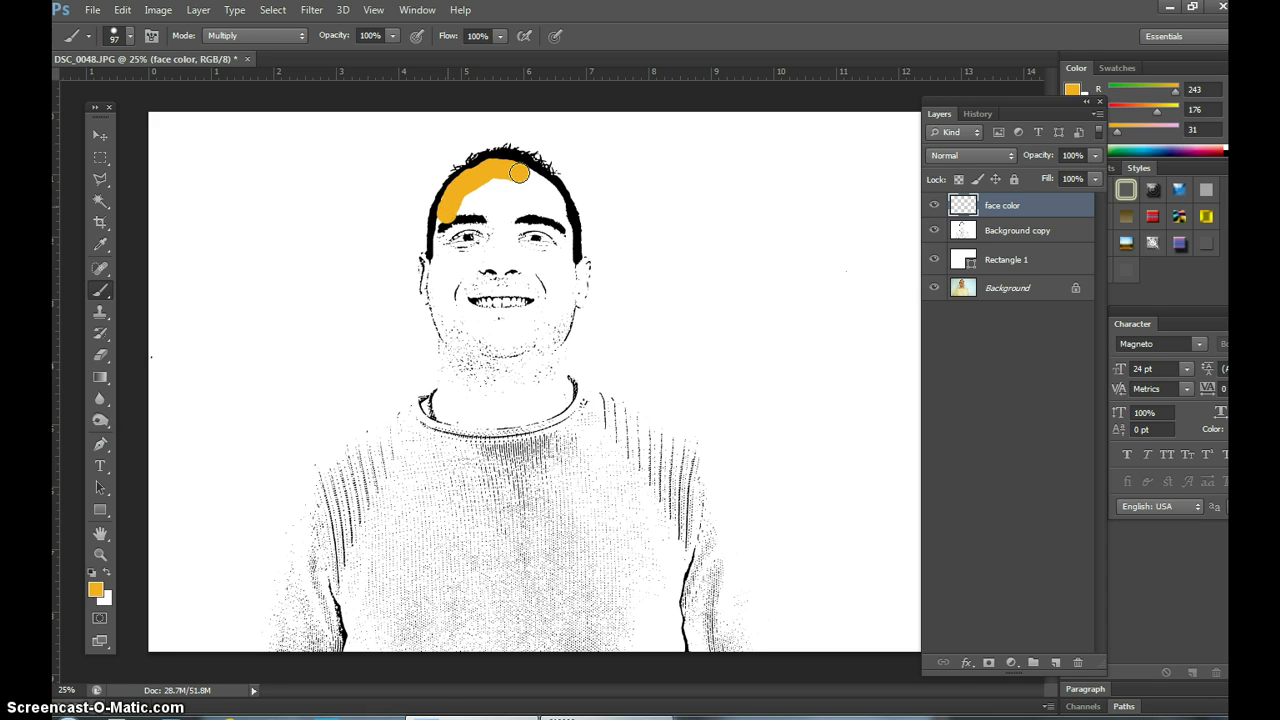
Step: Paint the whole face, ears and neck golden orange on the face color layer and set the layer's blend mode to Multiply
drag(442, 239, 440, 260)
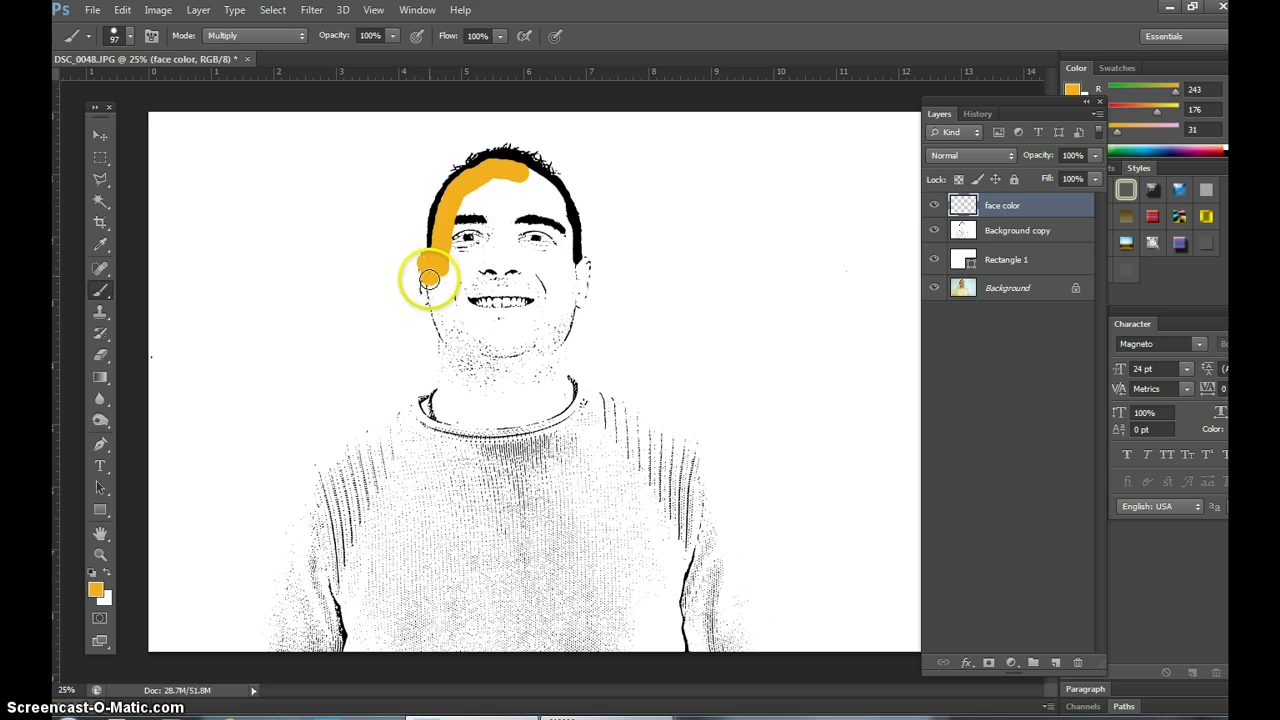
mouse_move(426, 289)
mouse_down()
mouse_move(447, 373)
mouse_move(434, 409)
mouse_move(505, 420)
mouse_move(561, 400)
mouse_move(558, 335)
mouse_move(584, 263)
mouse_move(579, 286)
mouse_move(546, 186)
mouse_move(473, 176)
mouse_move(540, 190)
mouse_move(468, 195)
mouse_move(537, 203)
mouse_move(457, 225)
mouse_move(553, 229)
mouse_move(450, 242)
mouse_move(495, 248)
mouse_move(563, 298)
mouse_move(500, 323)
mouse_move(443, 271)
mouse_move(503, 251)
mouse_move(451, 294)
mouse_move(437, 386)
mouse_move(511, 404)
mouse_move(551, 371)
mouse_move(534, 277)
mouse_move(551, 314)
mouse_move(516, 314)
mouse_move(526, 371)
mouse_move(457, 386)
mouse_move(480, 309)
mouse_move(491, 363)
mouse_move(531, 354)
mouse_move(486, 366)
mouse_up()
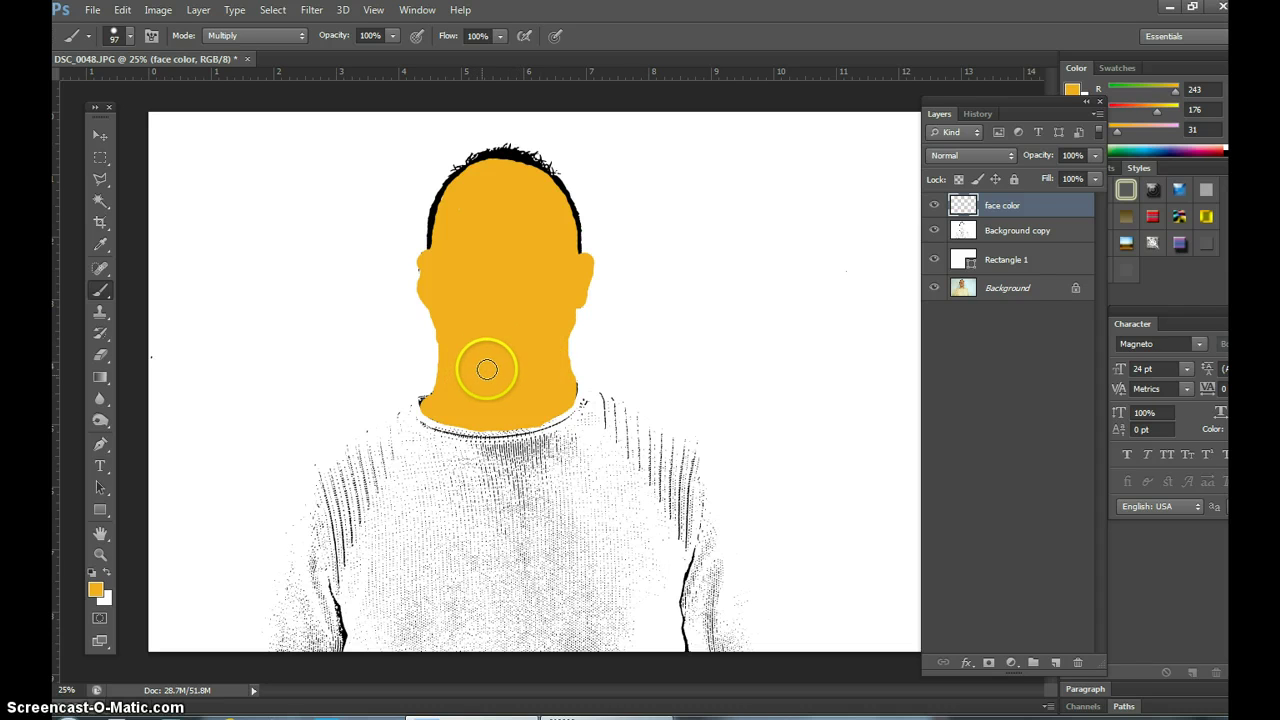
click(1010, 155)
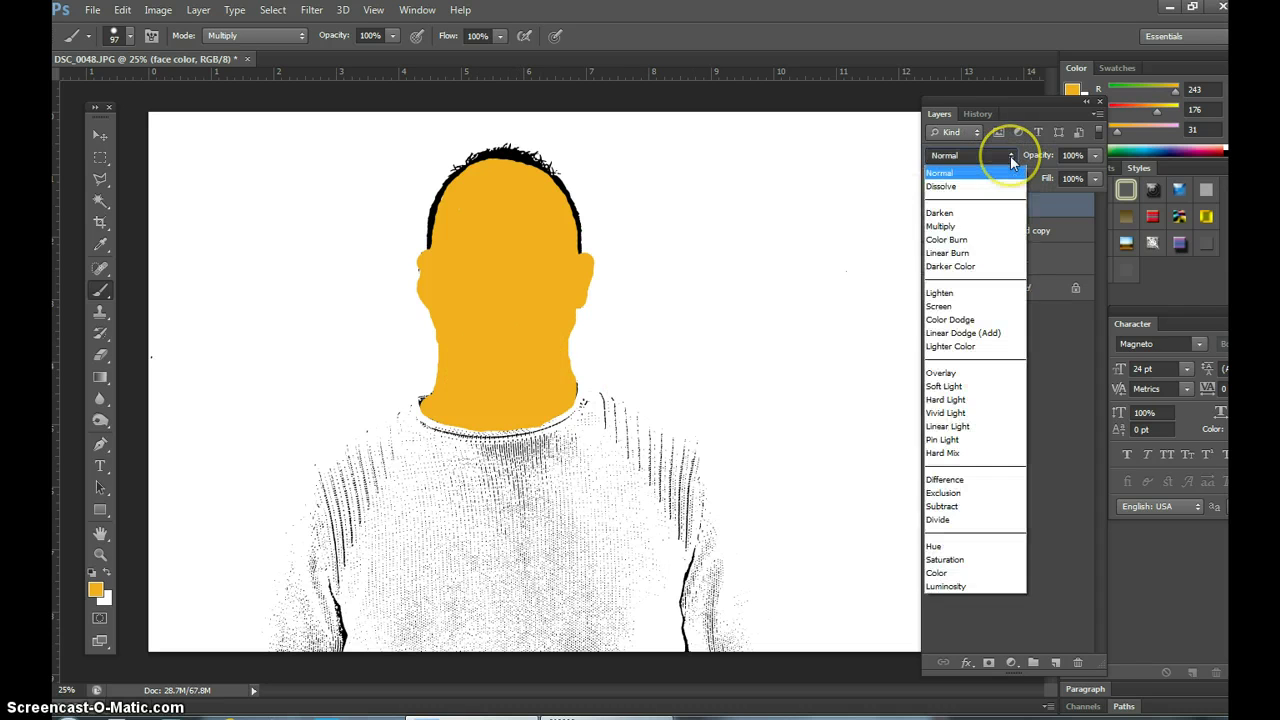
click(962, 223)
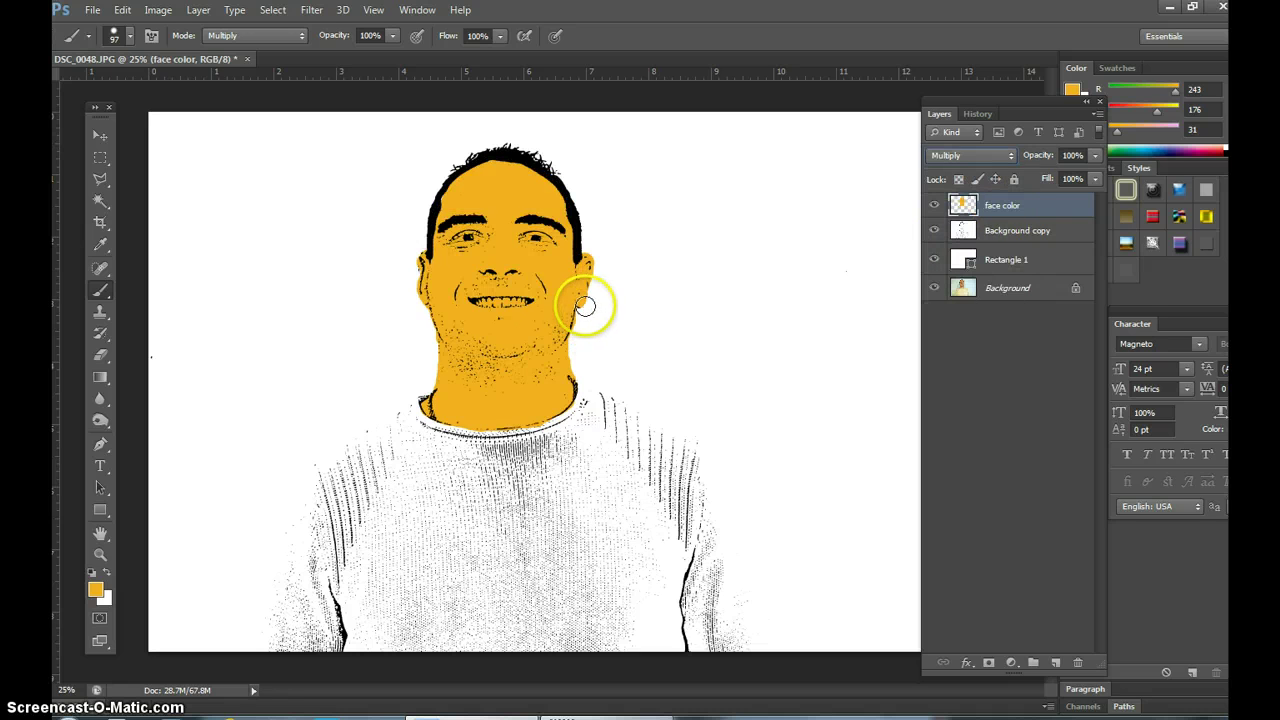
Step: Trim the orange along the outer edge of the right-hand ear with a 50 px eraser
click(100, 356)
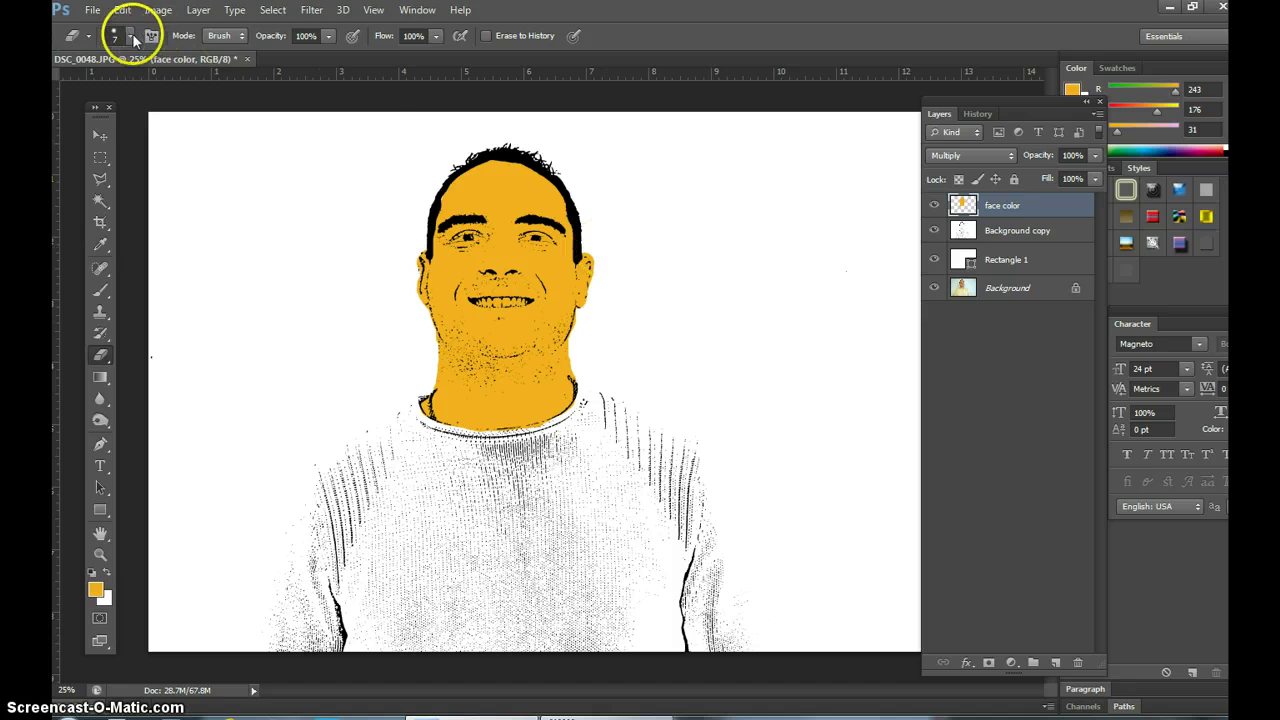
click(133, 40)
click(94, 77)
click(597, 263)
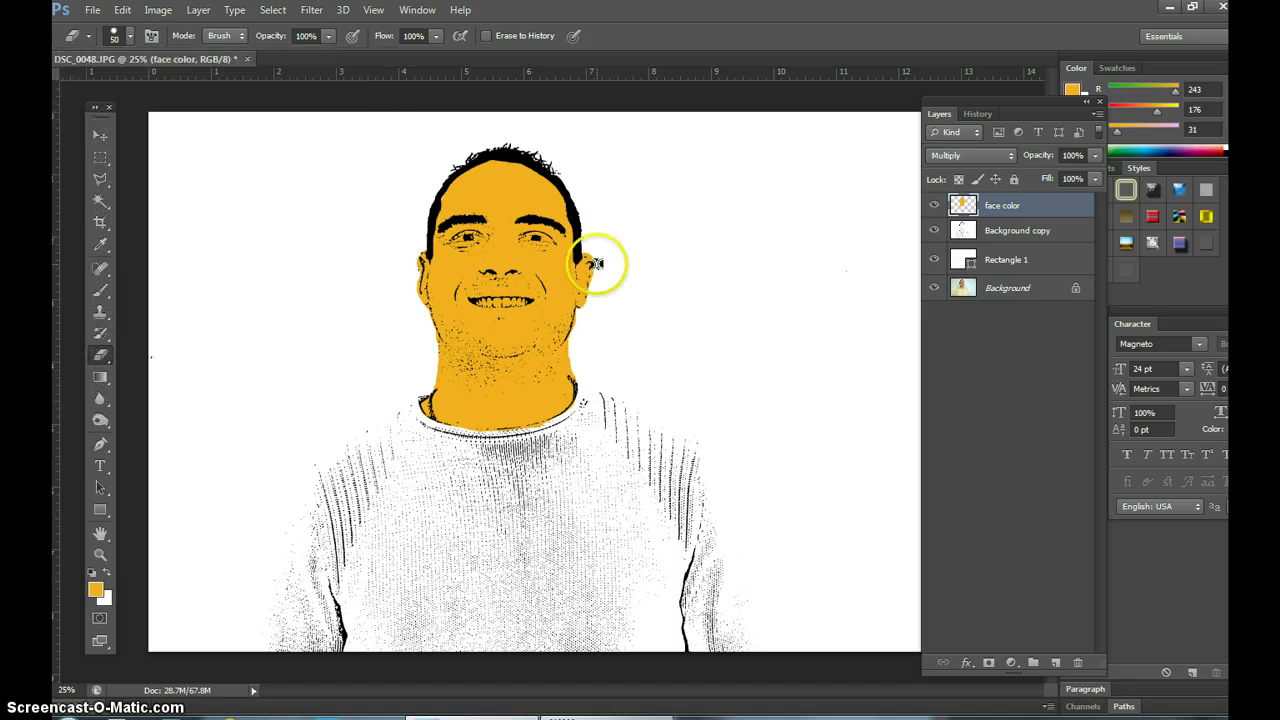
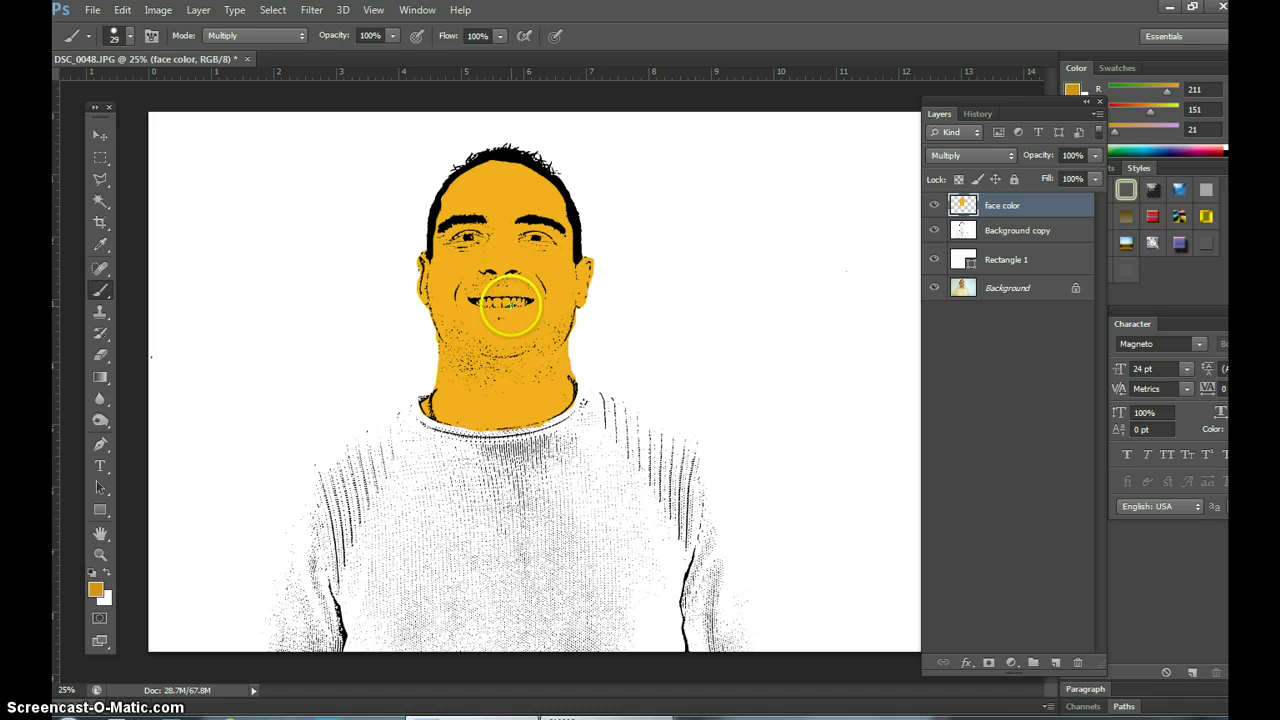
click(392, 36)
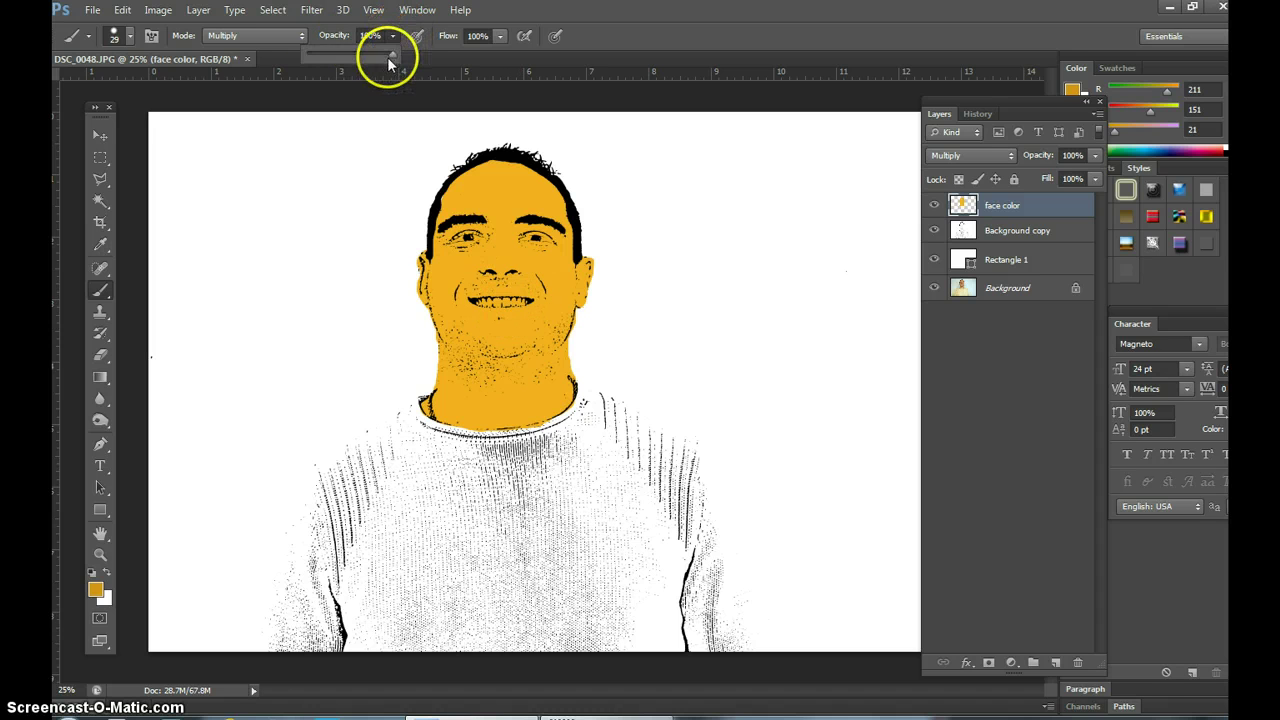
click(500, 295)
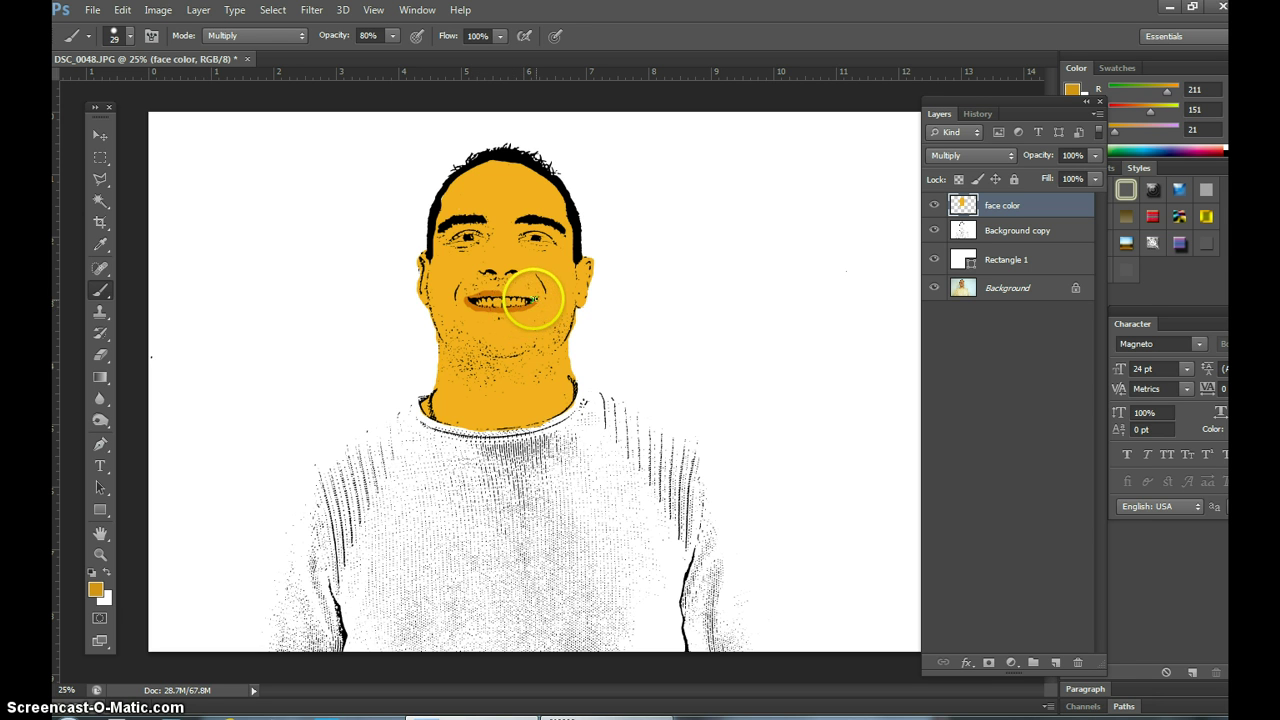
drag(535, 298, 505, 293)
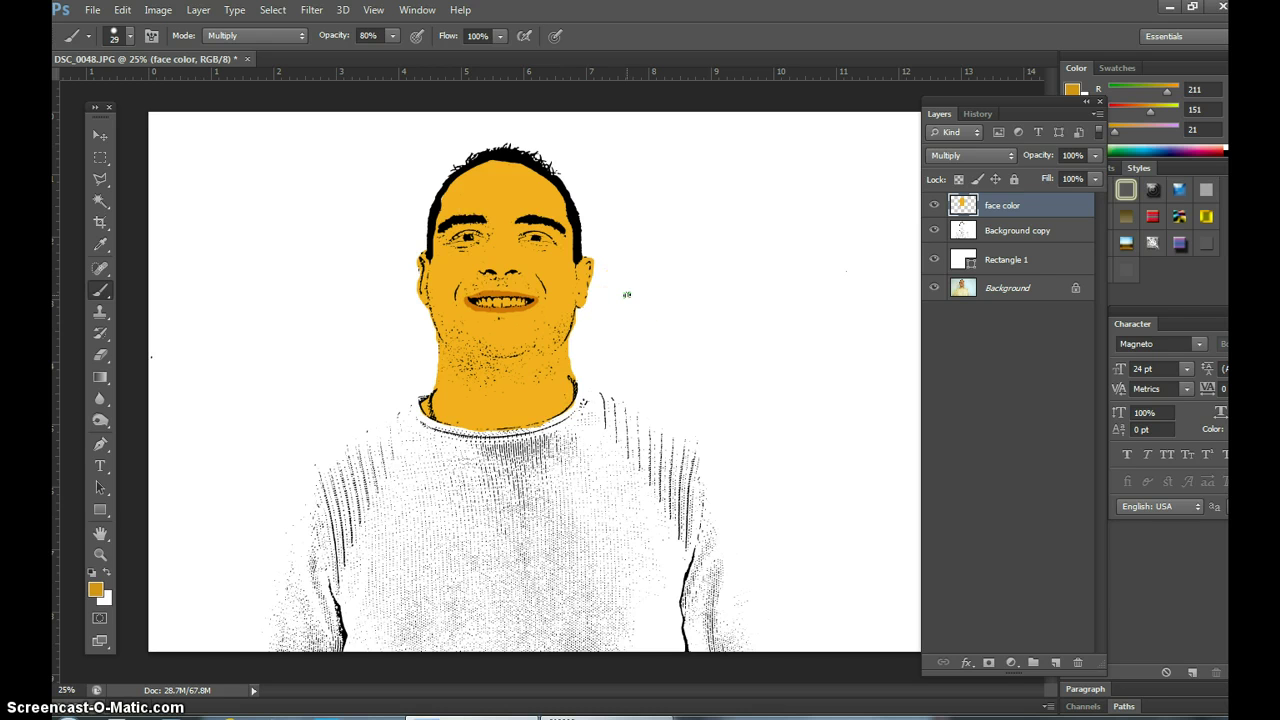
drag(585, 339, 545, 337)
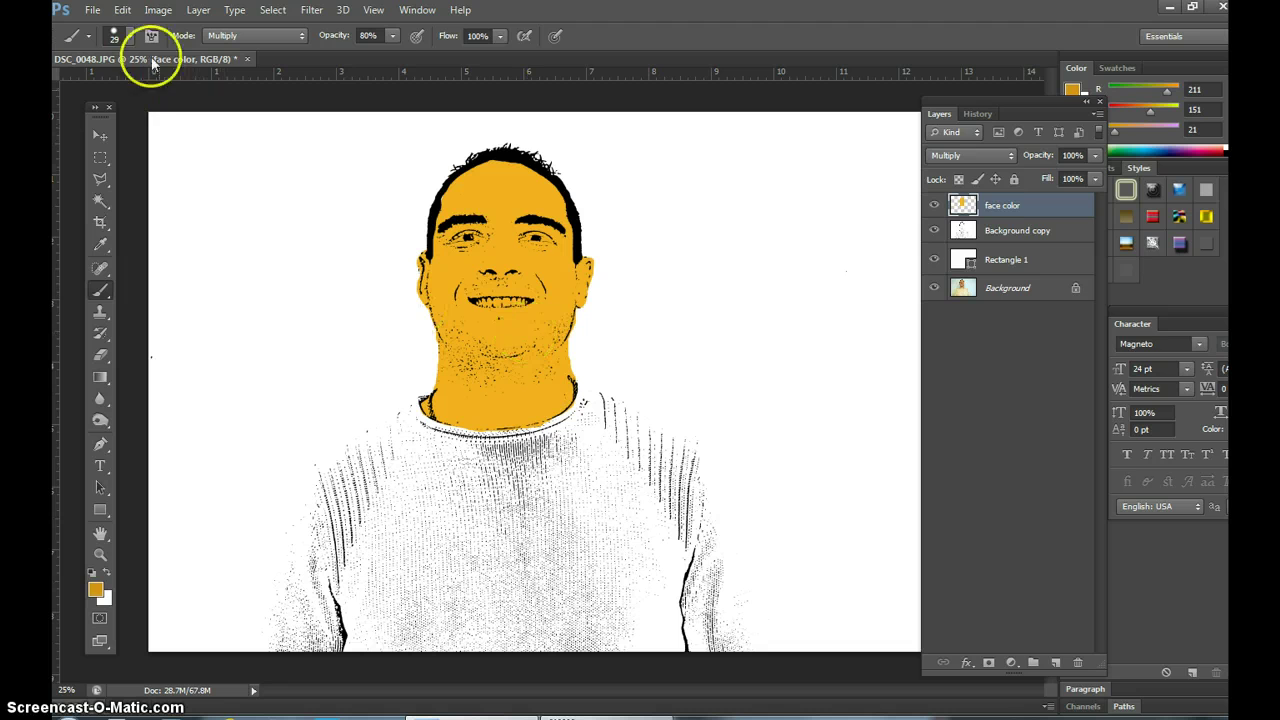
Step: Shade the lips and ears in darker orange (R 211, G 151, B 21) with a 24 px brush at 54% opacity
click(130, 37)
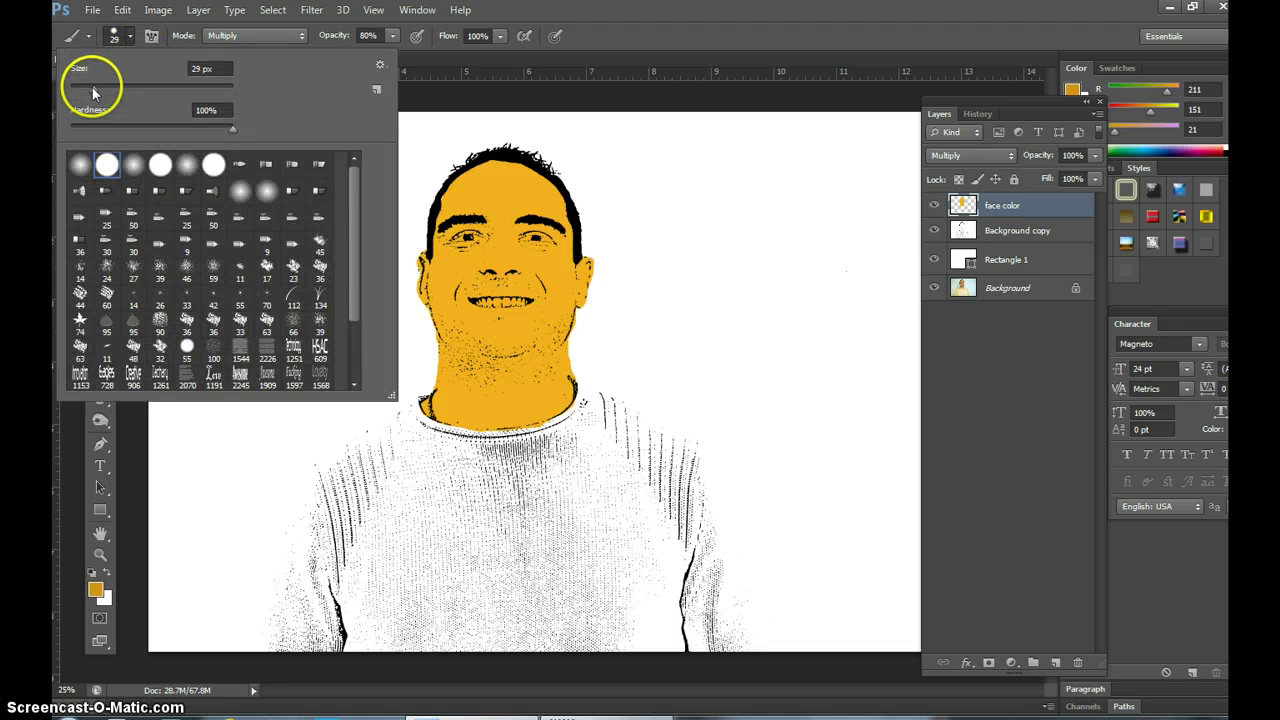
drag(90, 92, 89, 90)
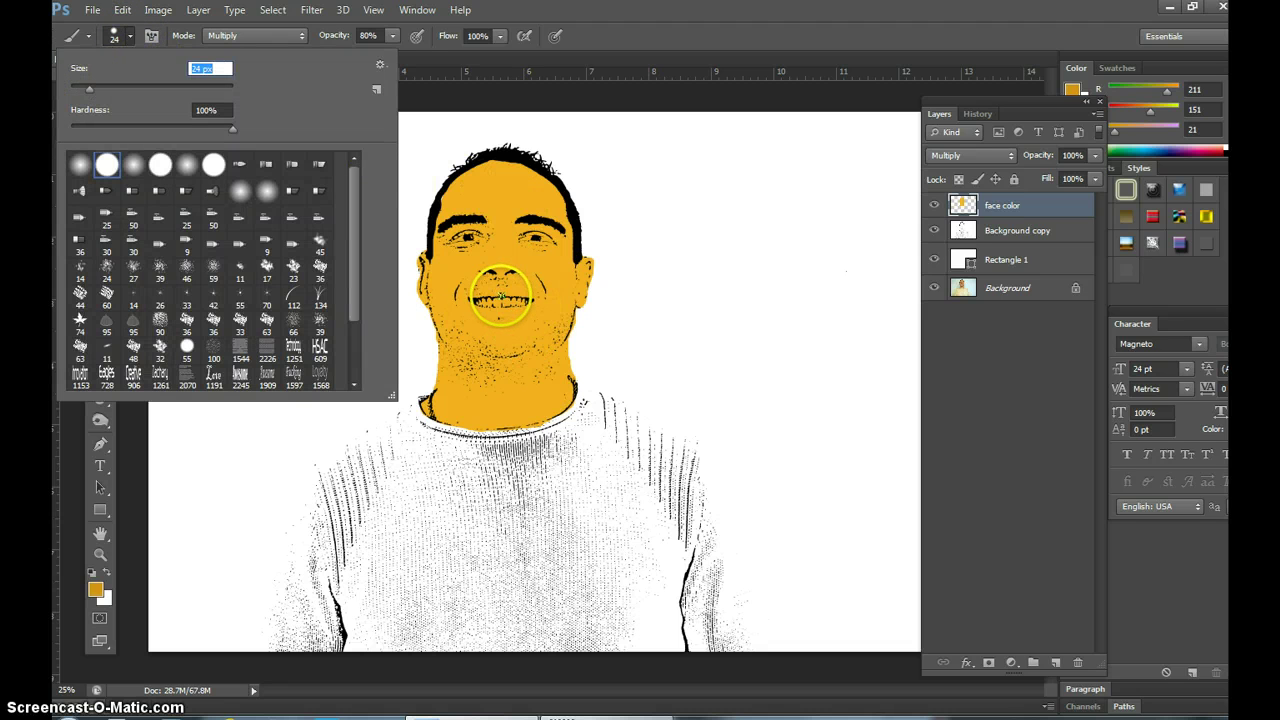
click(460, 67)
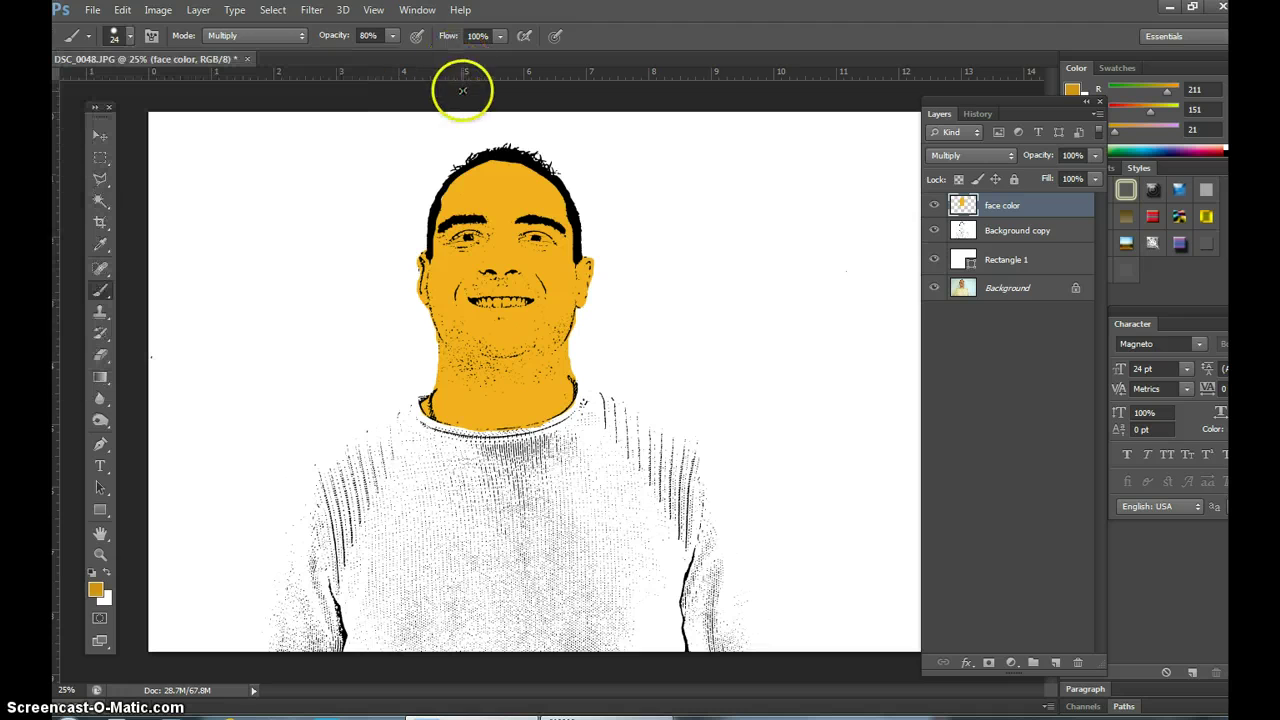
click(393, 36)
drag(386, 49, 382, 50)
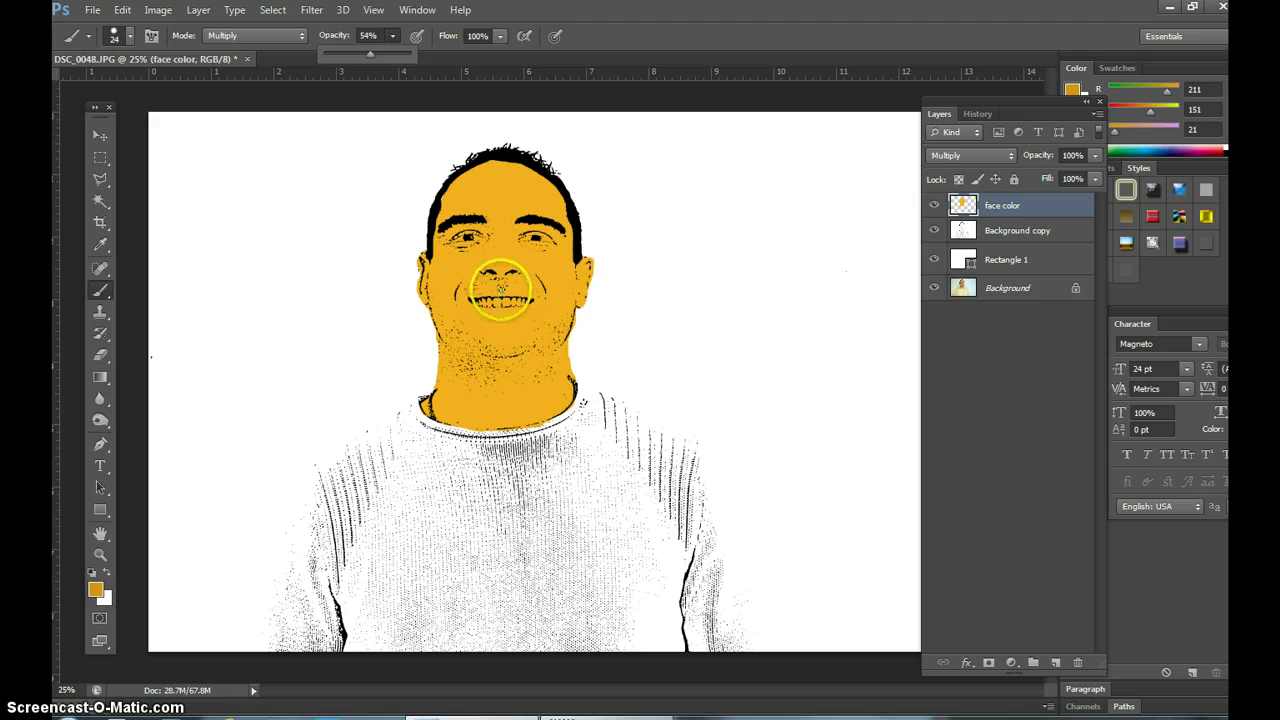
click(500, 296)
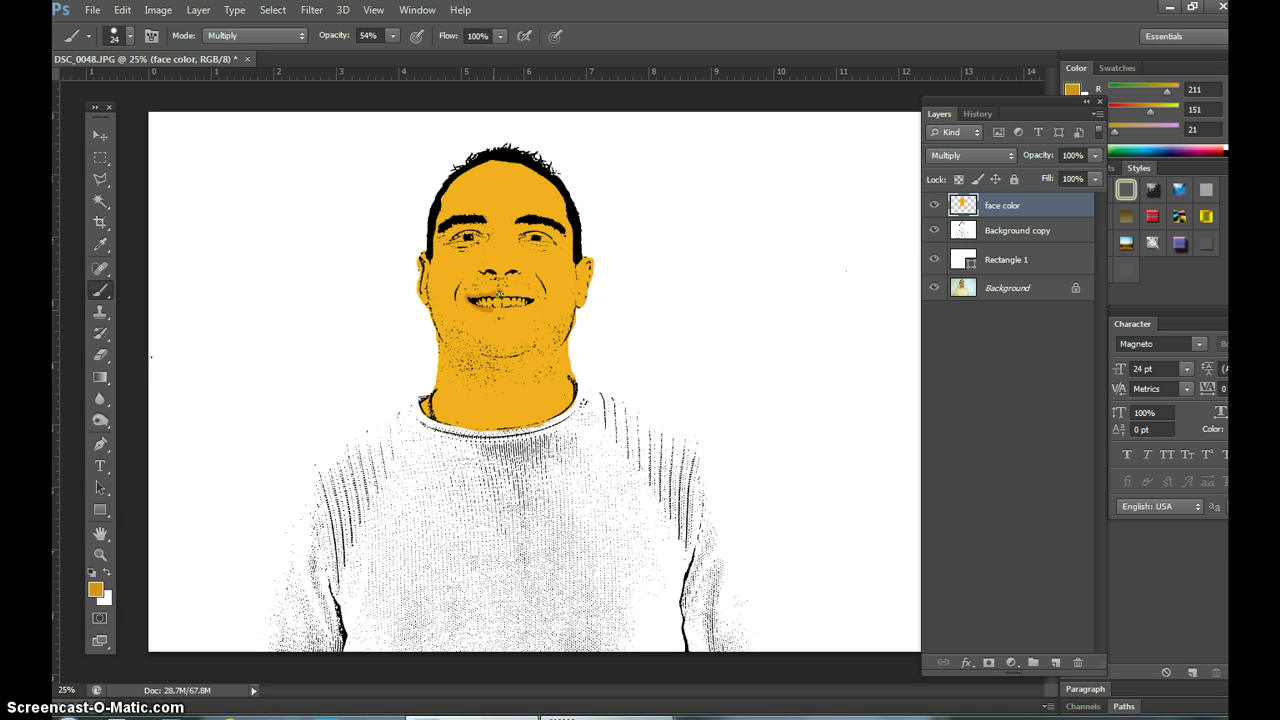
mouse_move(514, 310)
mouse_down()
mouse_move(538, 300)
mouse_move(505, 292)
mouse_up()
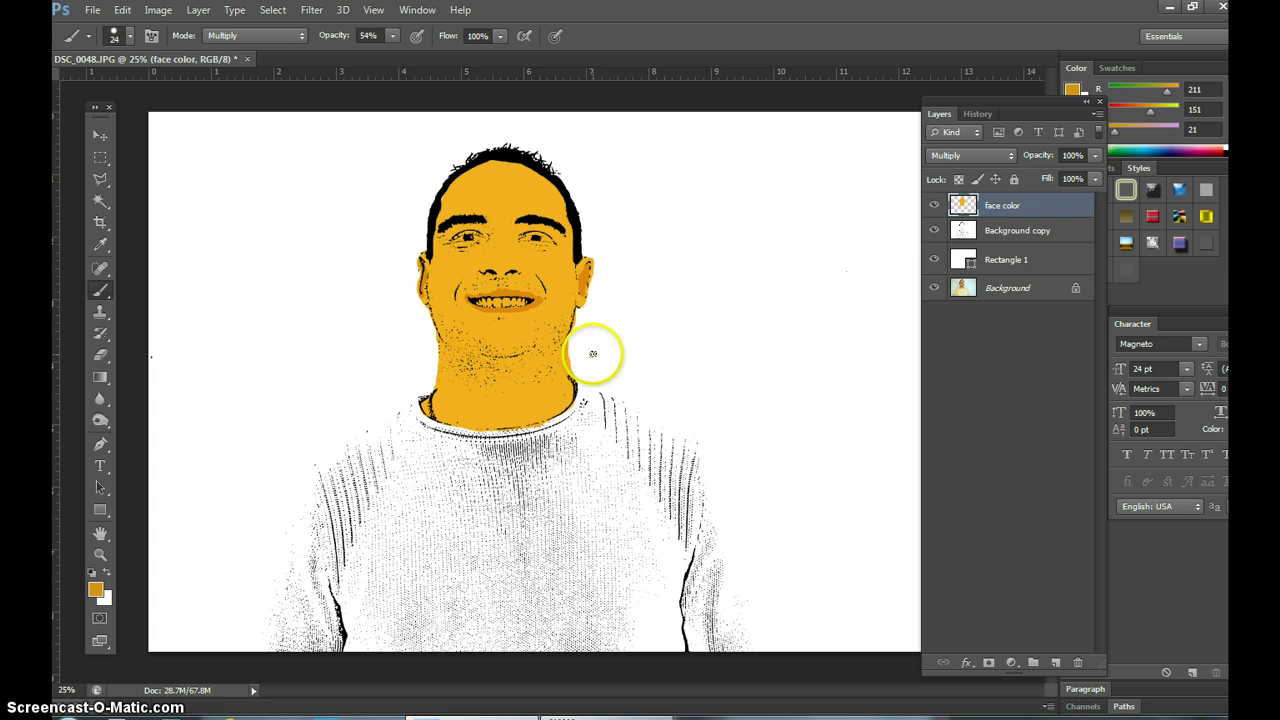
Step: Set the eraser size to 17 px for clearing the orange from the white of the left-hand eye
click(100, 554)
drag(457, 229, 460, 228)
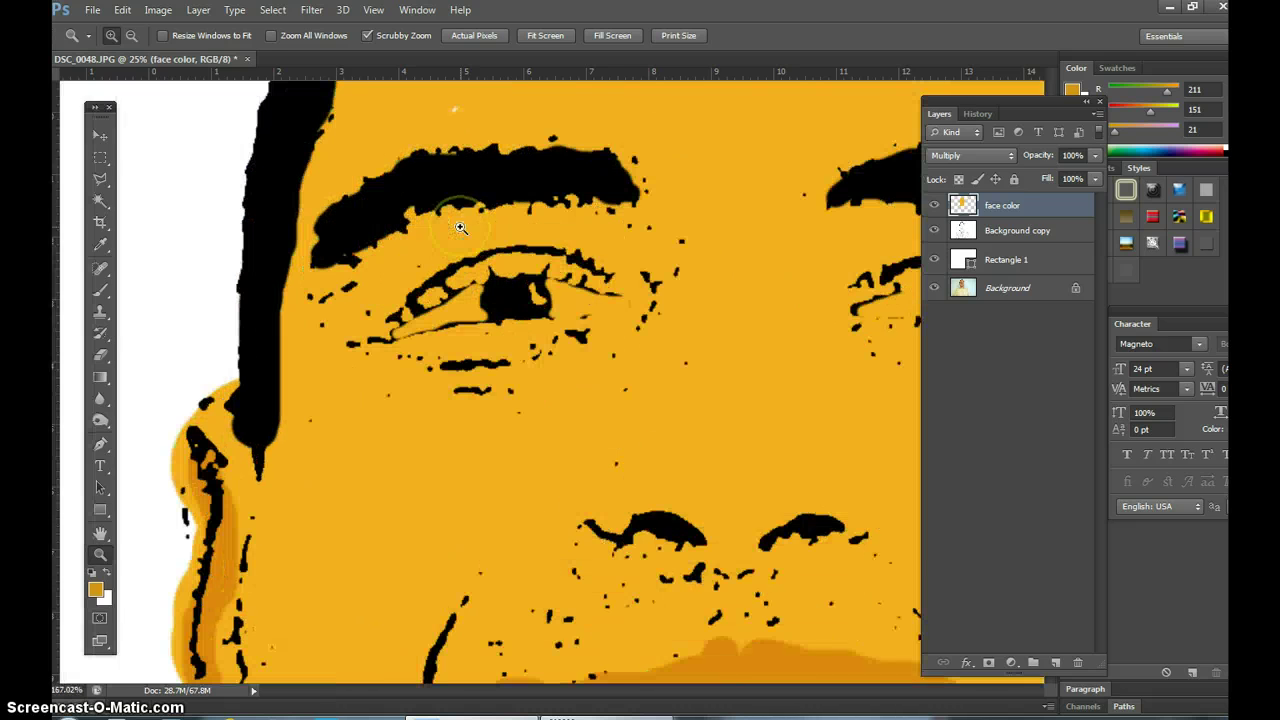
click(102, 356)
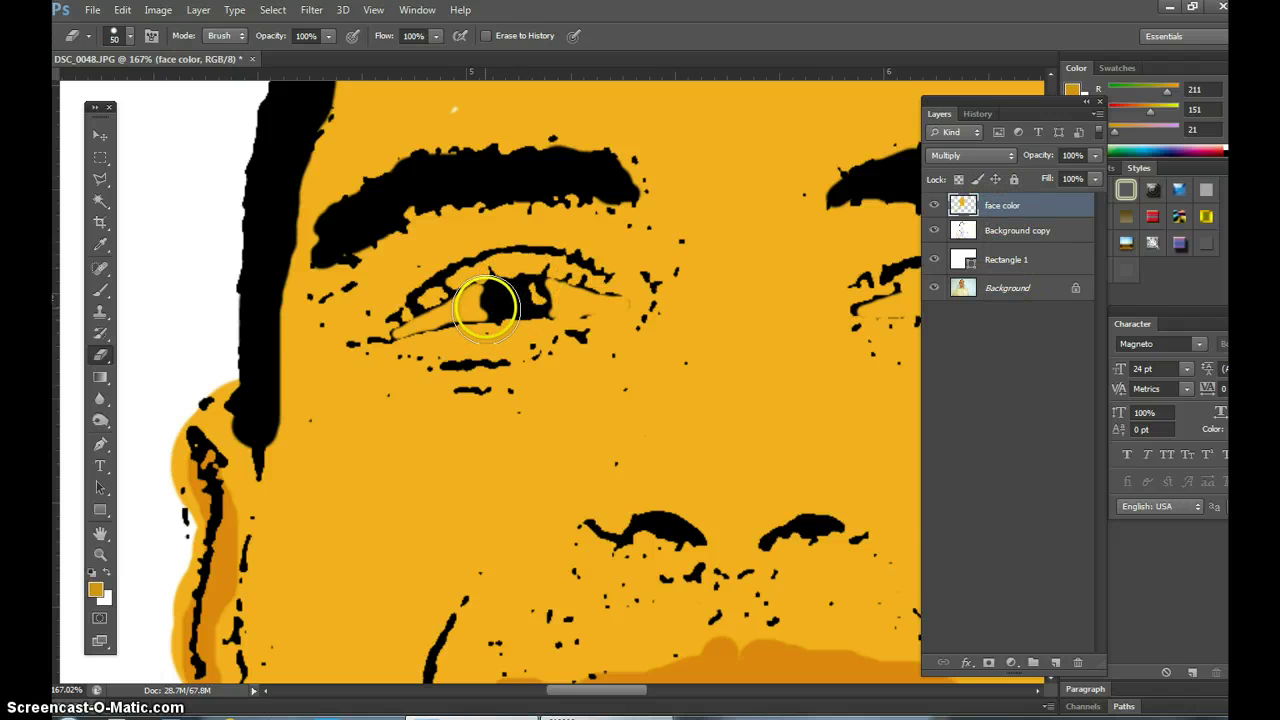
click(128, 35)
drag(131, 90, 88, 88)
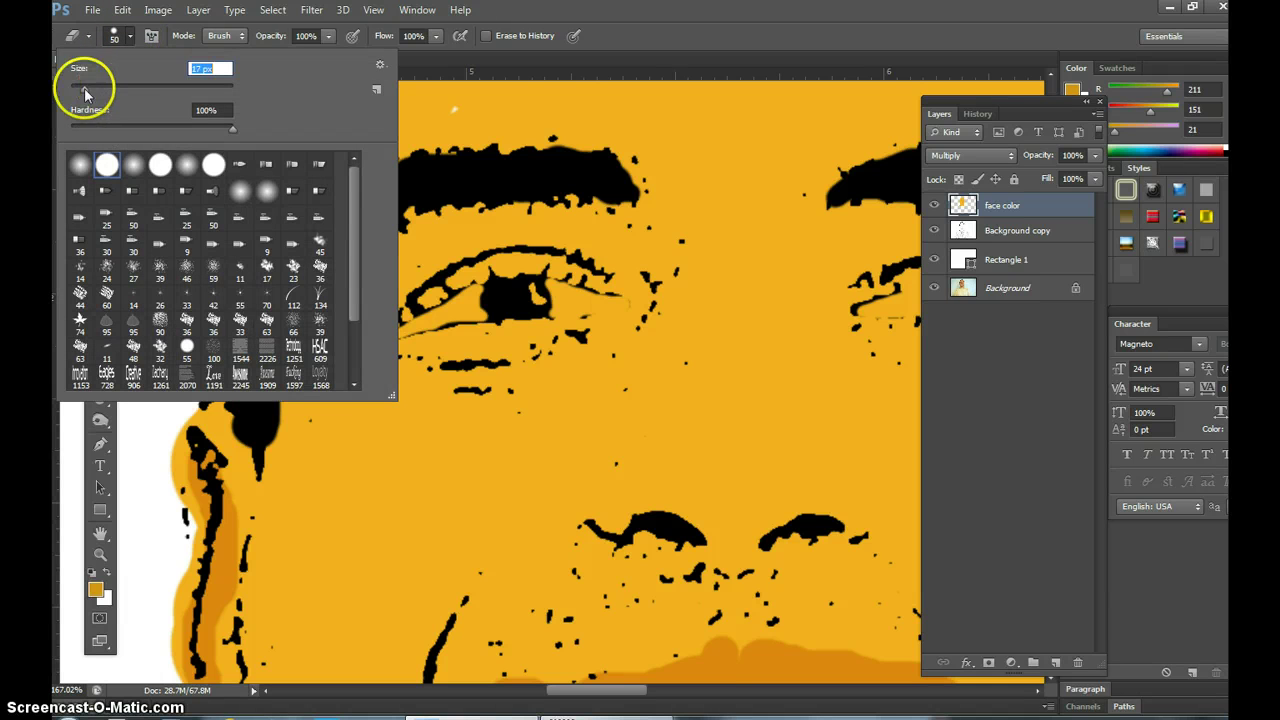
click(480, 298)
mouse_move(479, 302)
mouse_down()
mouse_move(526, 305)
mouse_move(535, 324)
mouse_move(469, 295)
mouse_up()
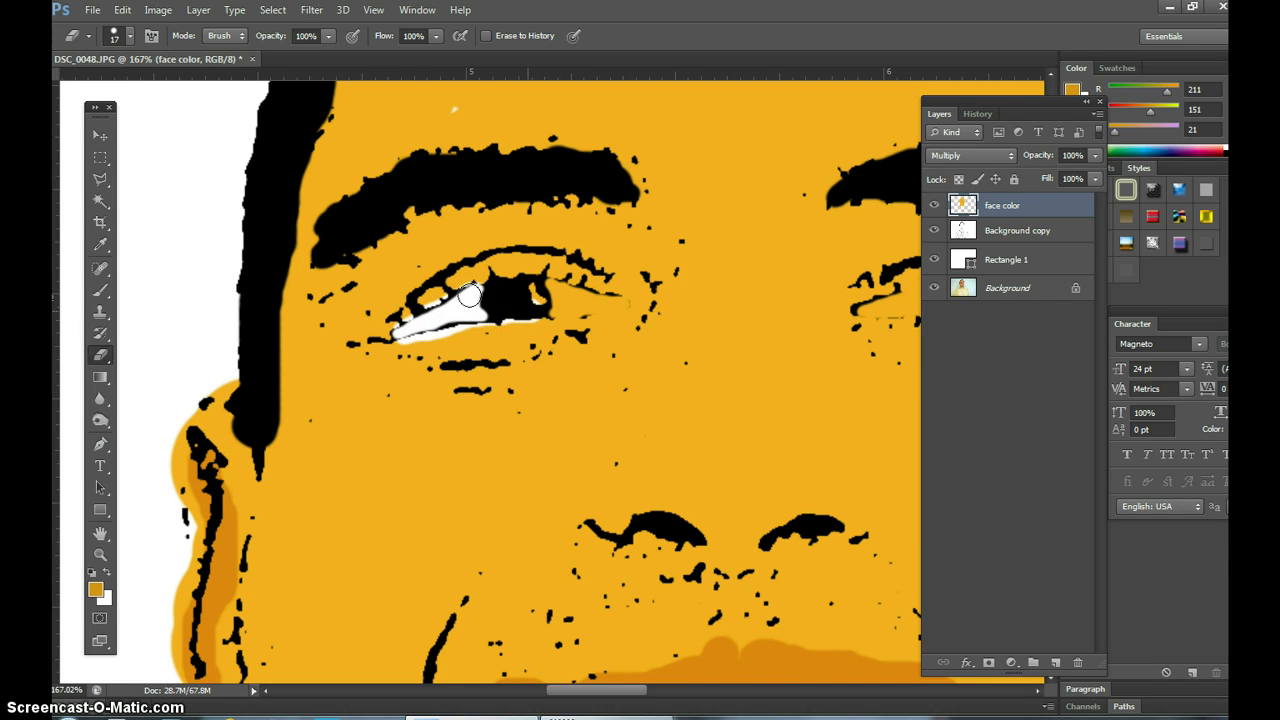
mouse_move(584, 303)
mouse_down()
mouse_move(564, 299)
mouse_move(557, 314)
mouse_up()
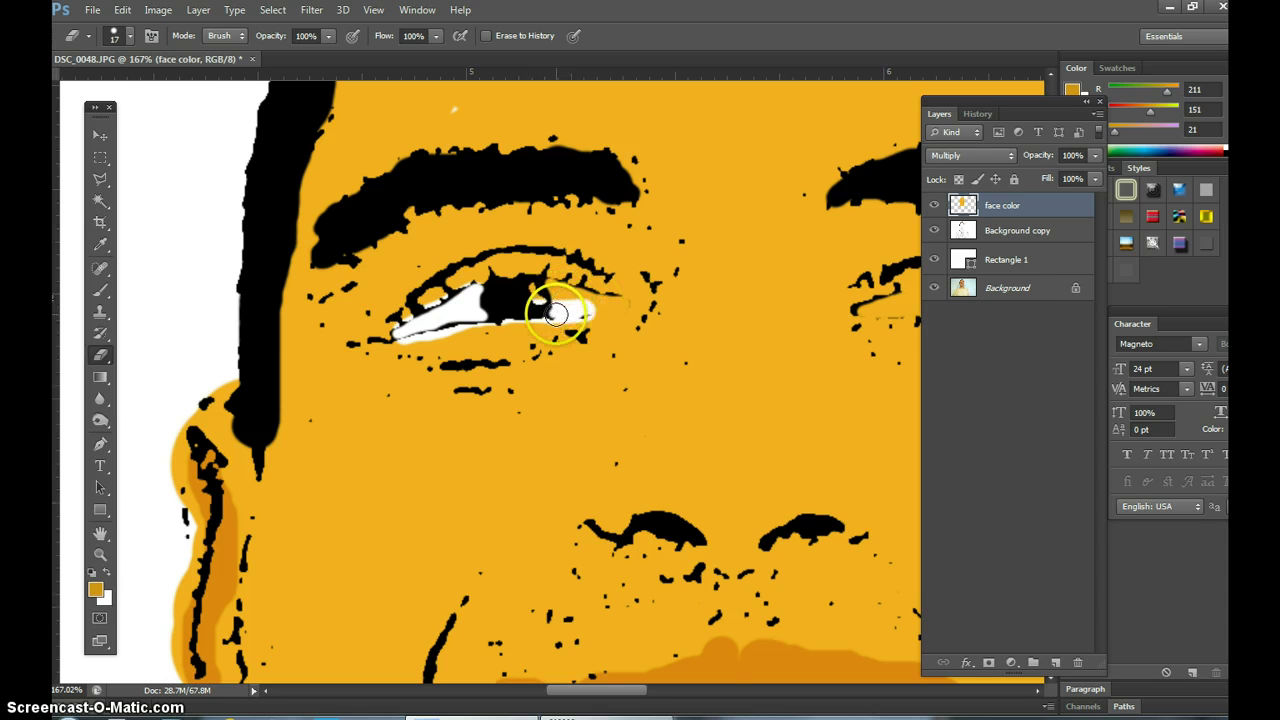
key(ctrl+z)
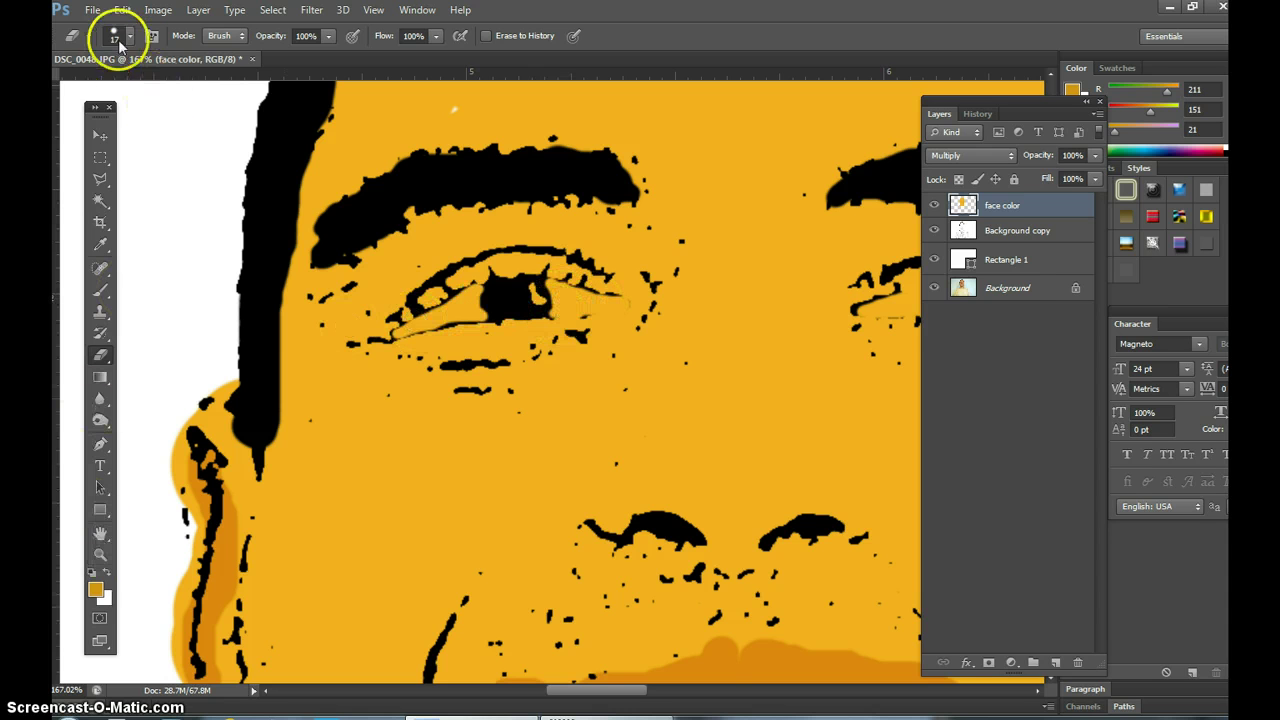
Step: Erase the orange from the white and the highlight of the left-hand eye with a 10 px eraser
click(129, 35)
drag(89, 89, 83, 92)
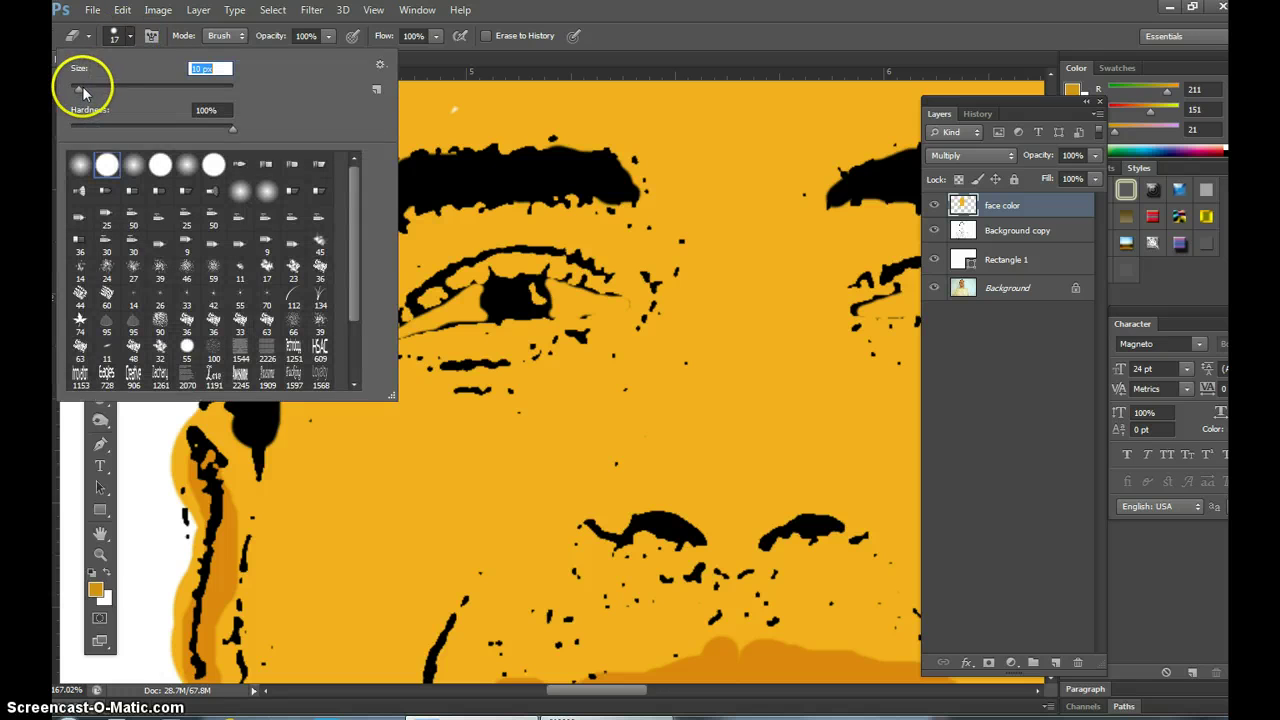
click(500, 300)
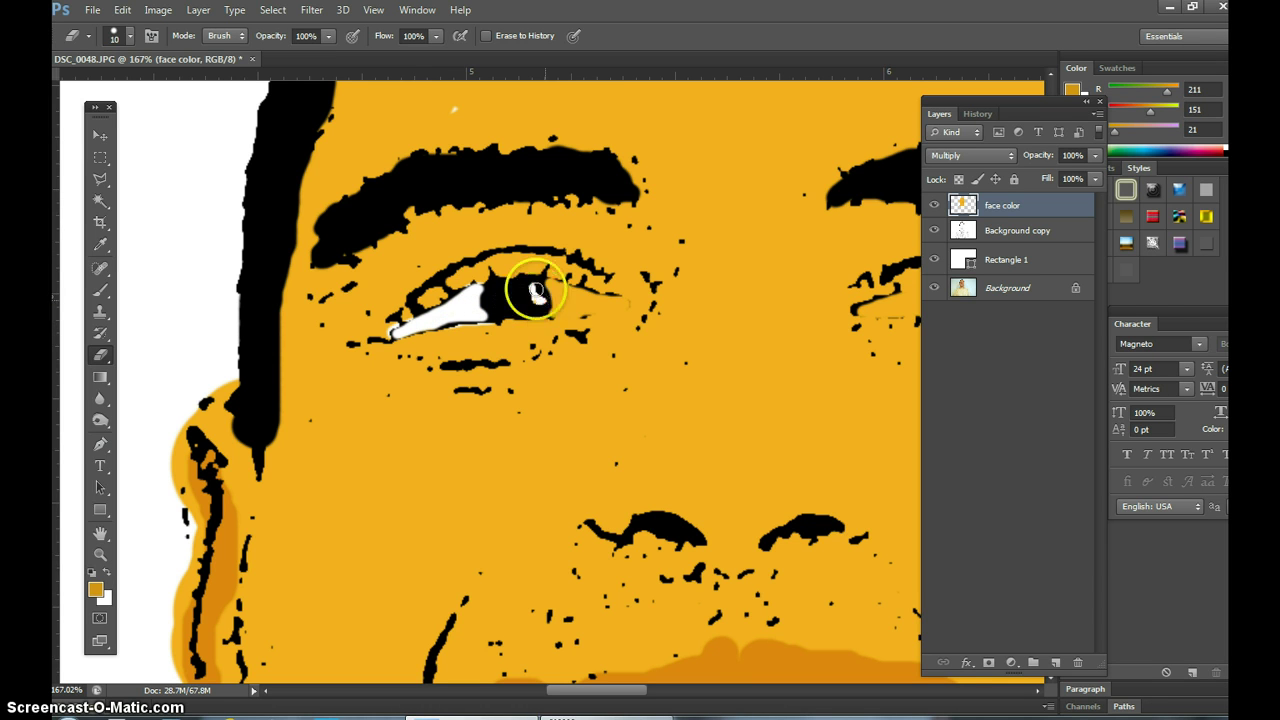
mouse_move(537, 292)
mouse_down()
mouse_move(627, 306)
mouse_move(534, 285)
mouse_move(560, 300)
mouse_up()
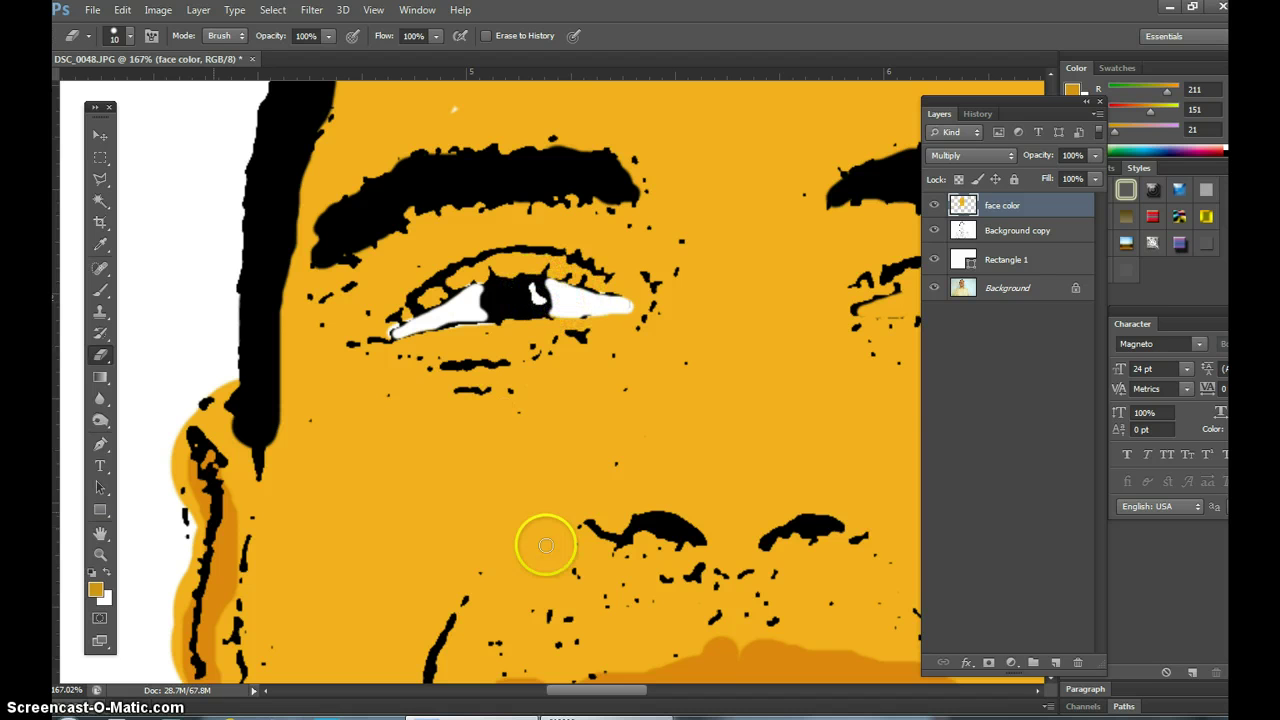
Step: Erase the orange from the white of the right-hand eye with the 10 px eraser
click(100, 554)
alt+click(745, 463)
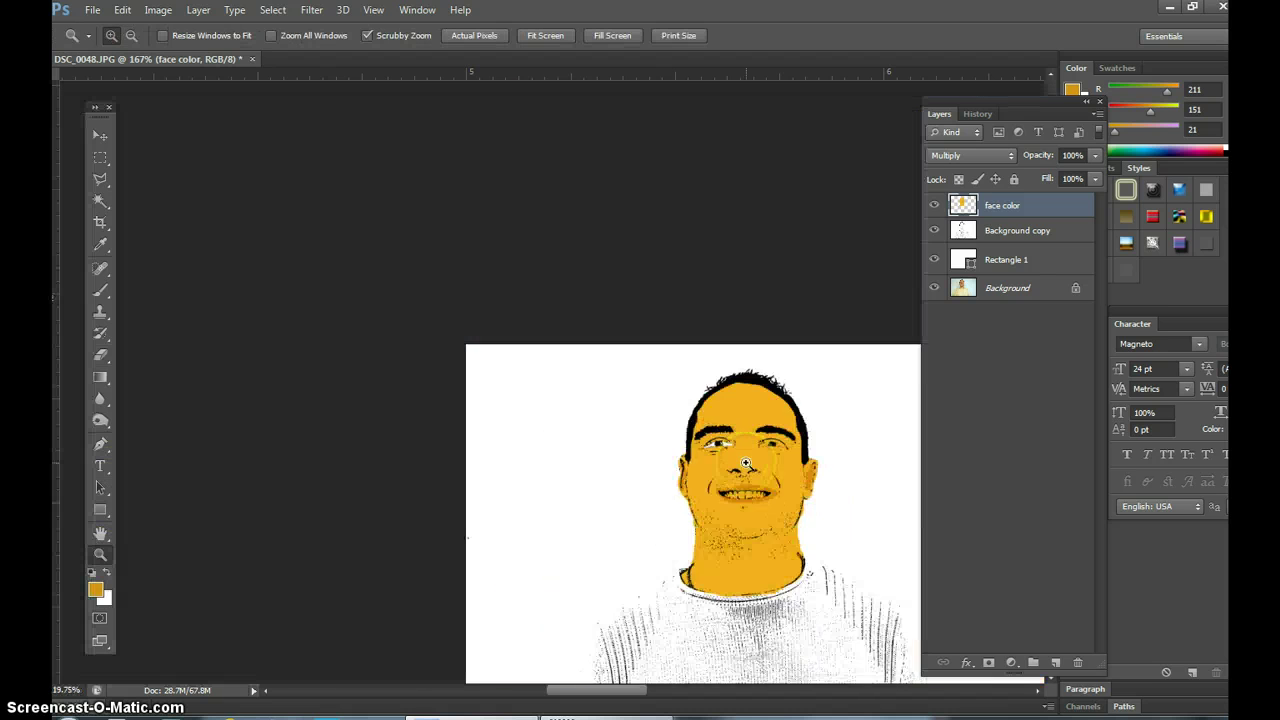
click(745, 463)
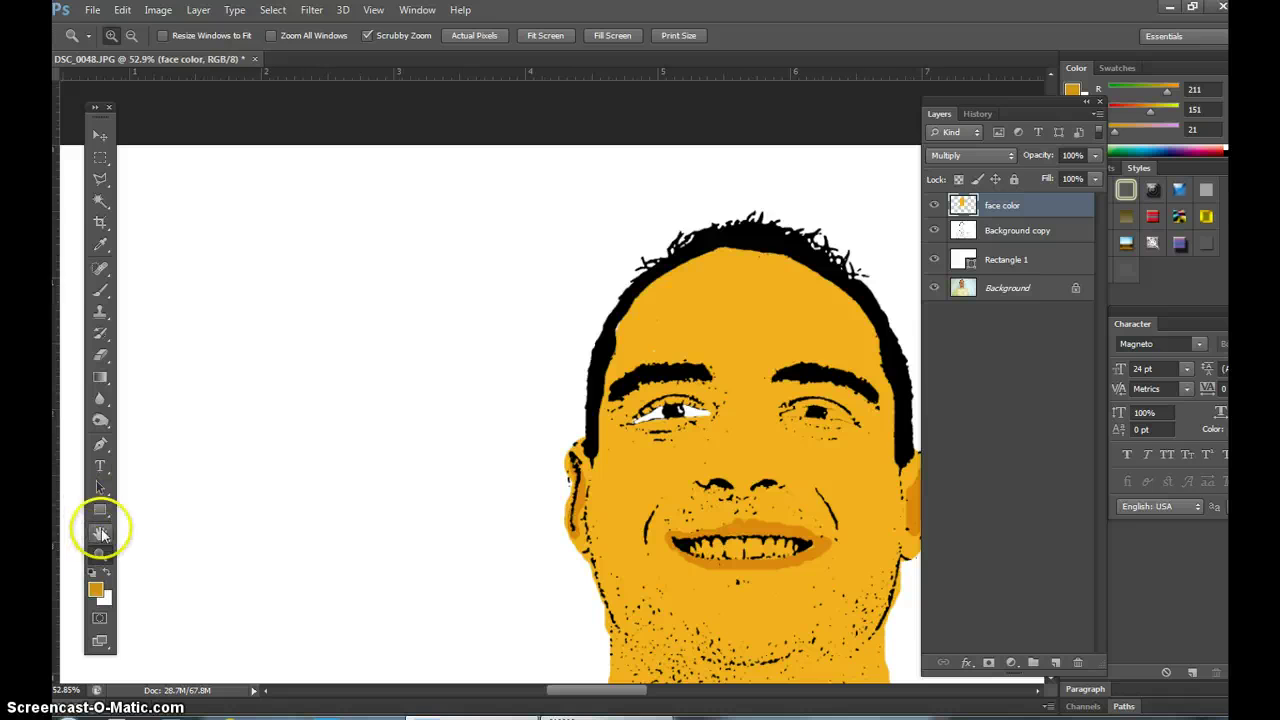
click(101, 535)
drag(743, 429, 680, 403)
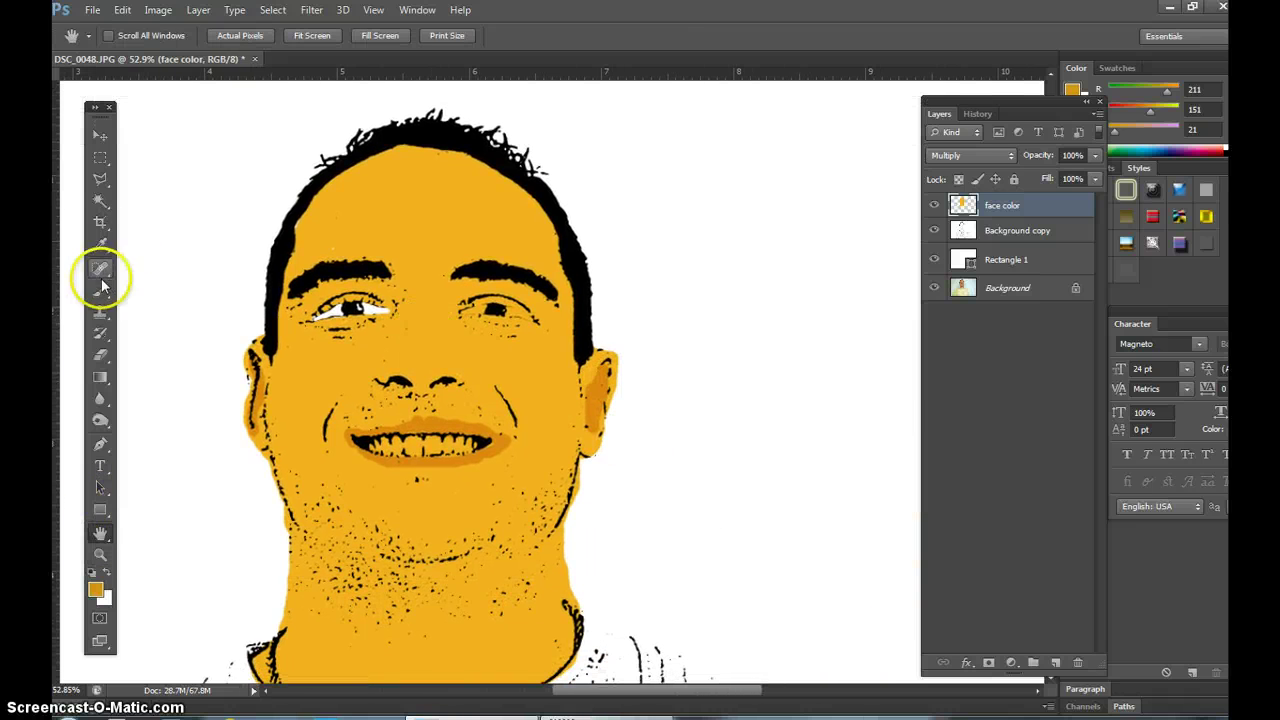
click(101, 355)
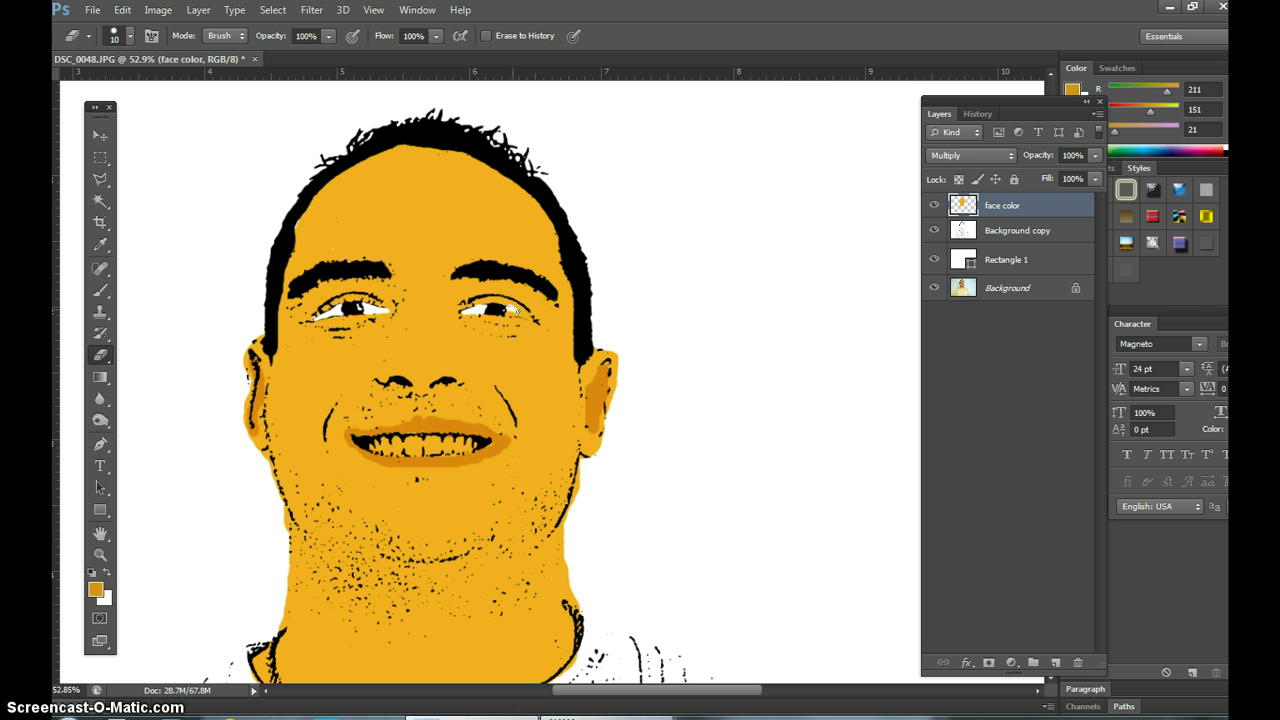
mouse_move(511, 312)
mouse_down()
mouse_move(522, 314)
mouse_move(477, 318)
mouse_up()
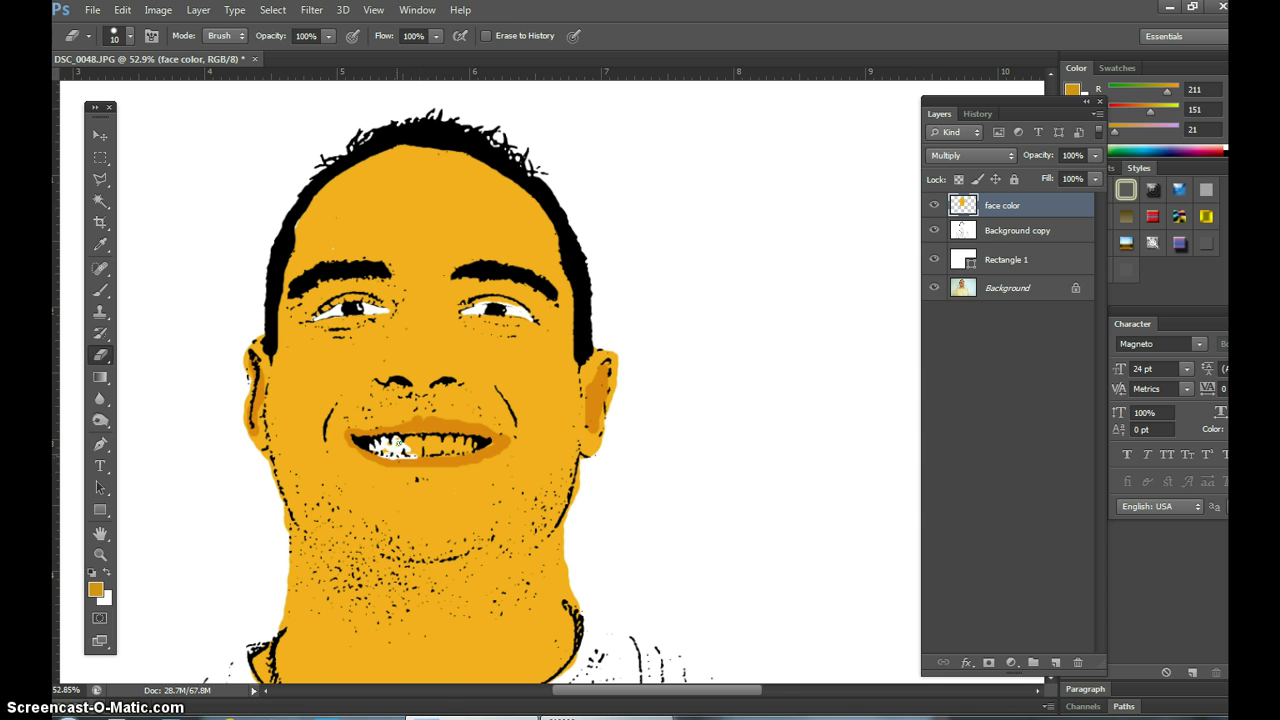
Step: Undo the rough erasing on the teeth and clear the orange from all the teeth with a 22 px eraser
key(ctrl+z)
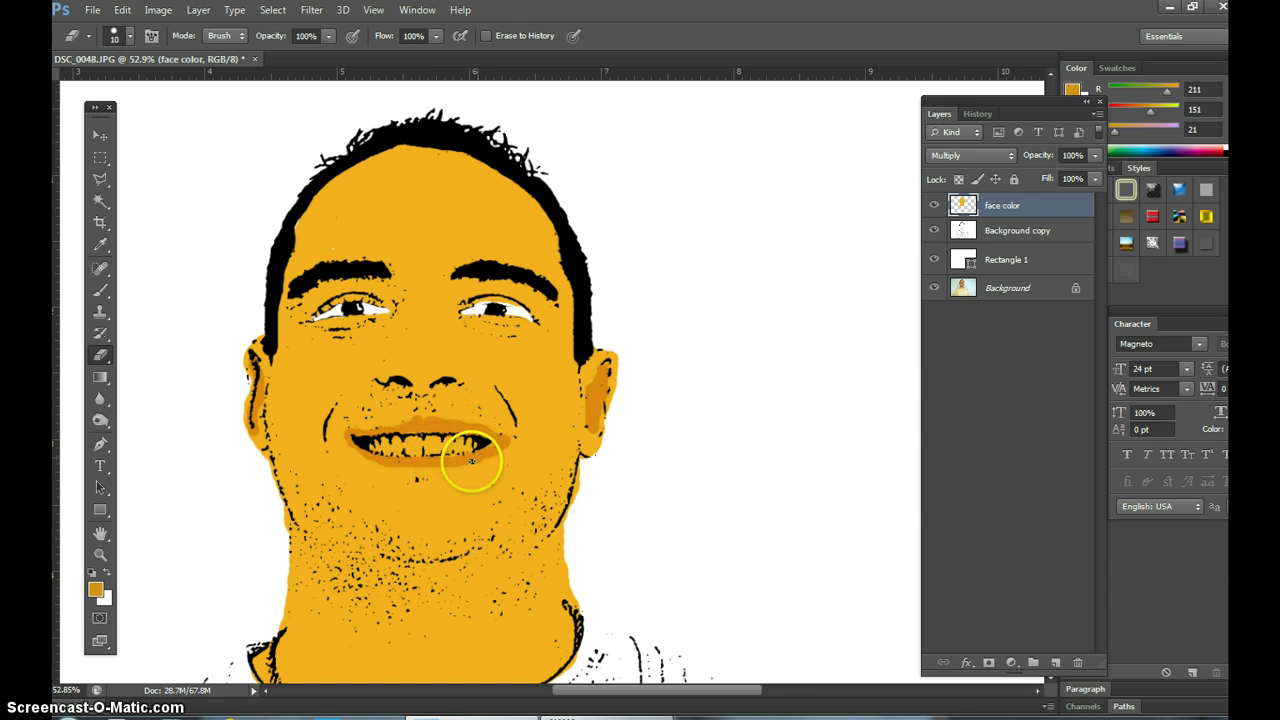
click(99, 555)
drag(457, 423, 514, 457)
click(100, 355)
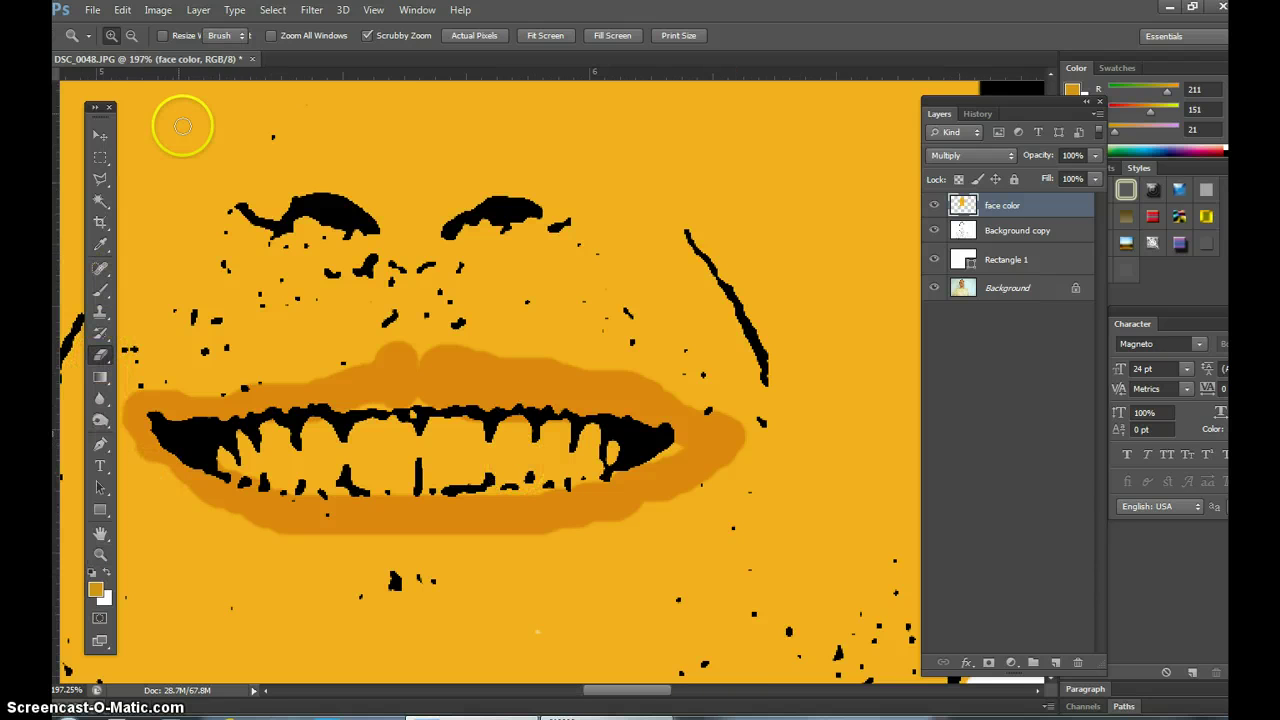
click(130, 40)
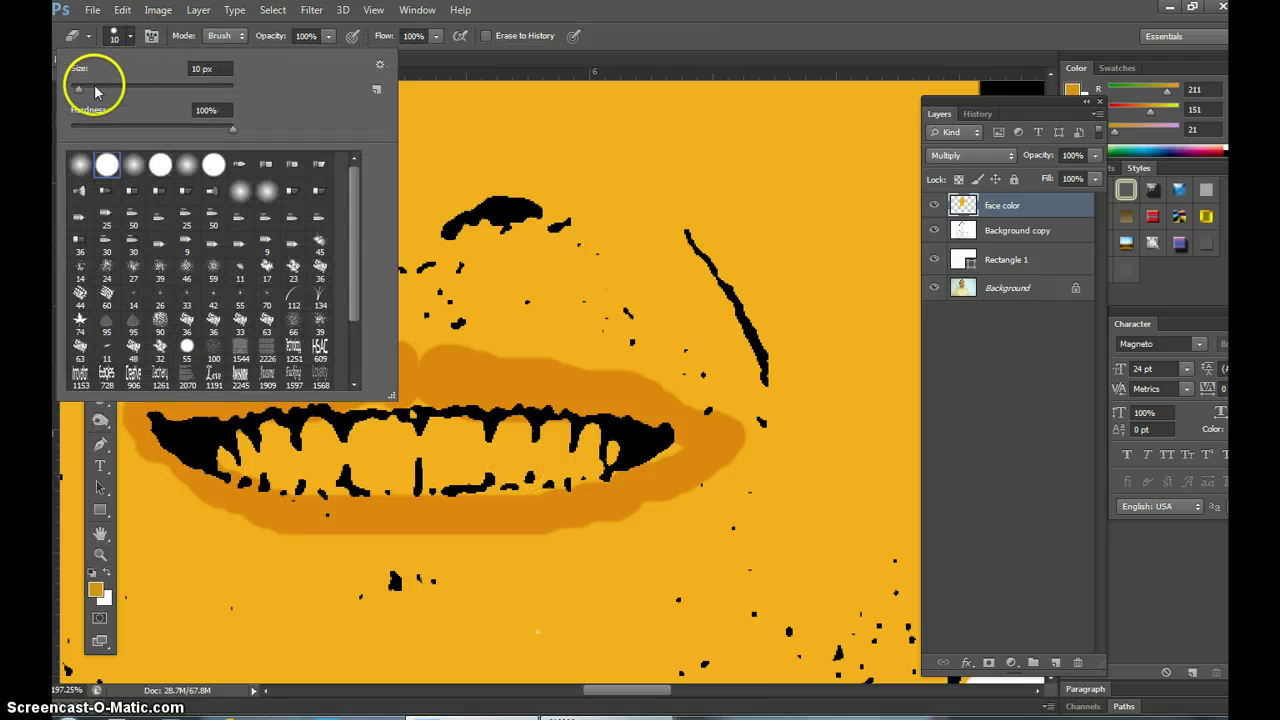
click(87, 88)
click(340, 455)
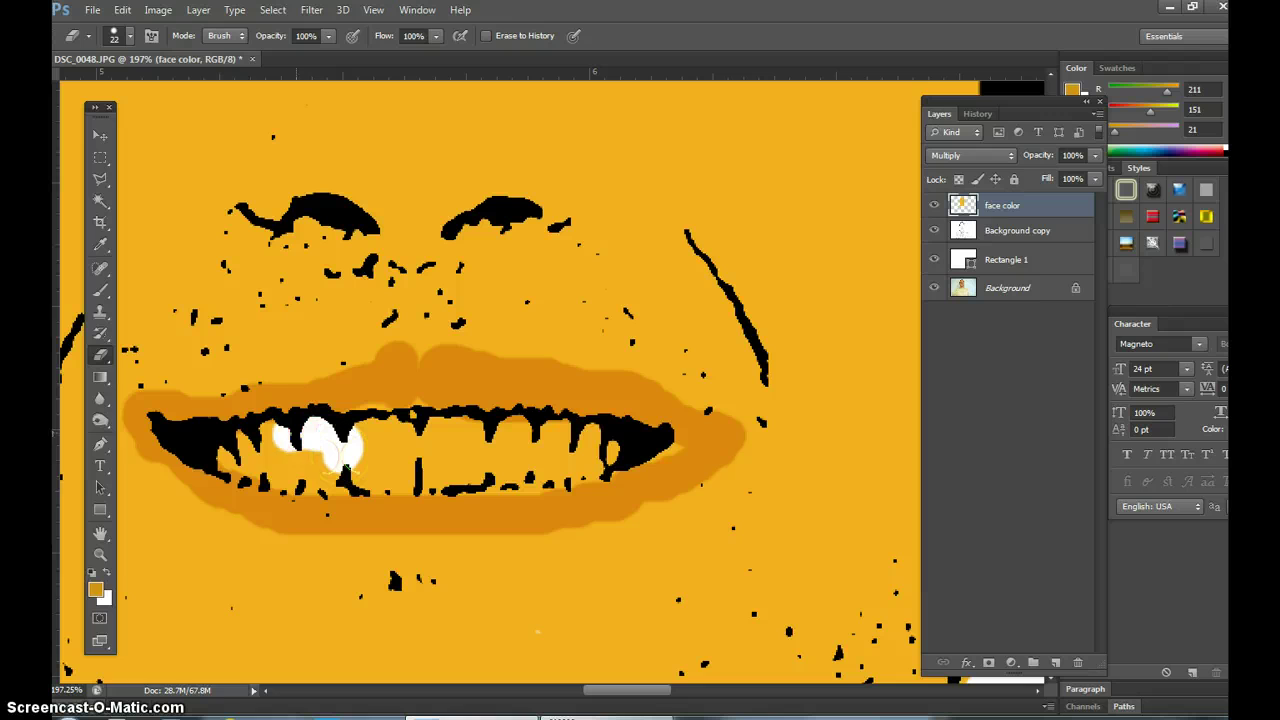
mouse_move(255, 468)
mouse_down()
mouse_move(465, 476)
mouse_move(610, 458)
mouse_up()
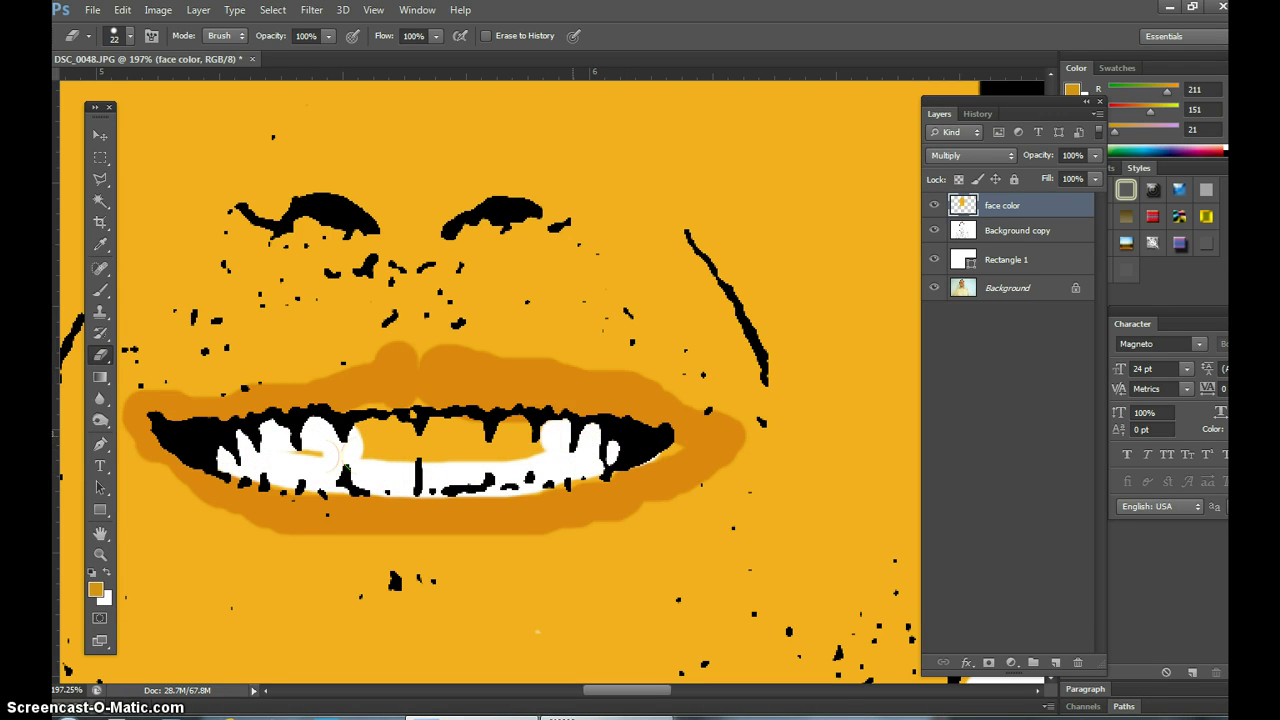
mouse_move(336, 450)
mouse_down()
mouse_move(400, 423)
mouse_move(543, 434)
mouse_move(405, 458)
mouse_move(251, 449)
mouse_move(329, 466)
mouse_move(318, 480)
mouse_up()
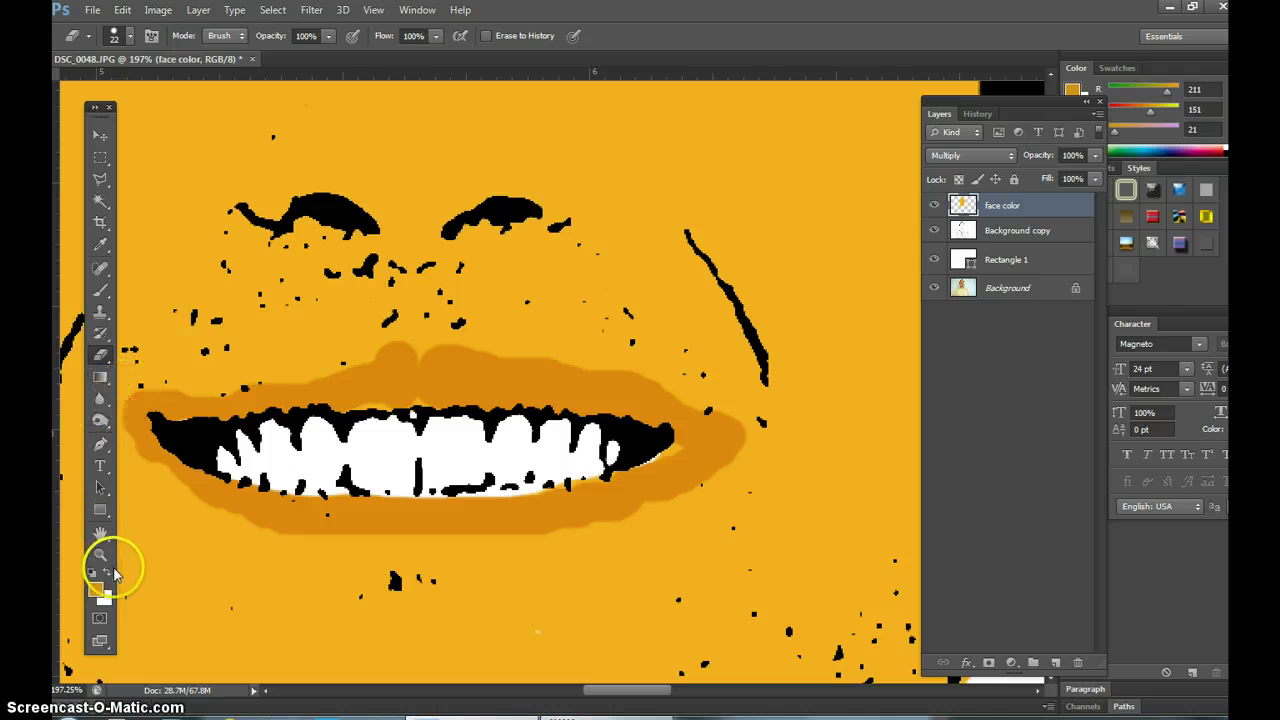
Step: Switch to the Brush and set the foreground color to blue (R 30, G 39, B 231) for the sweater
click(100, 554)
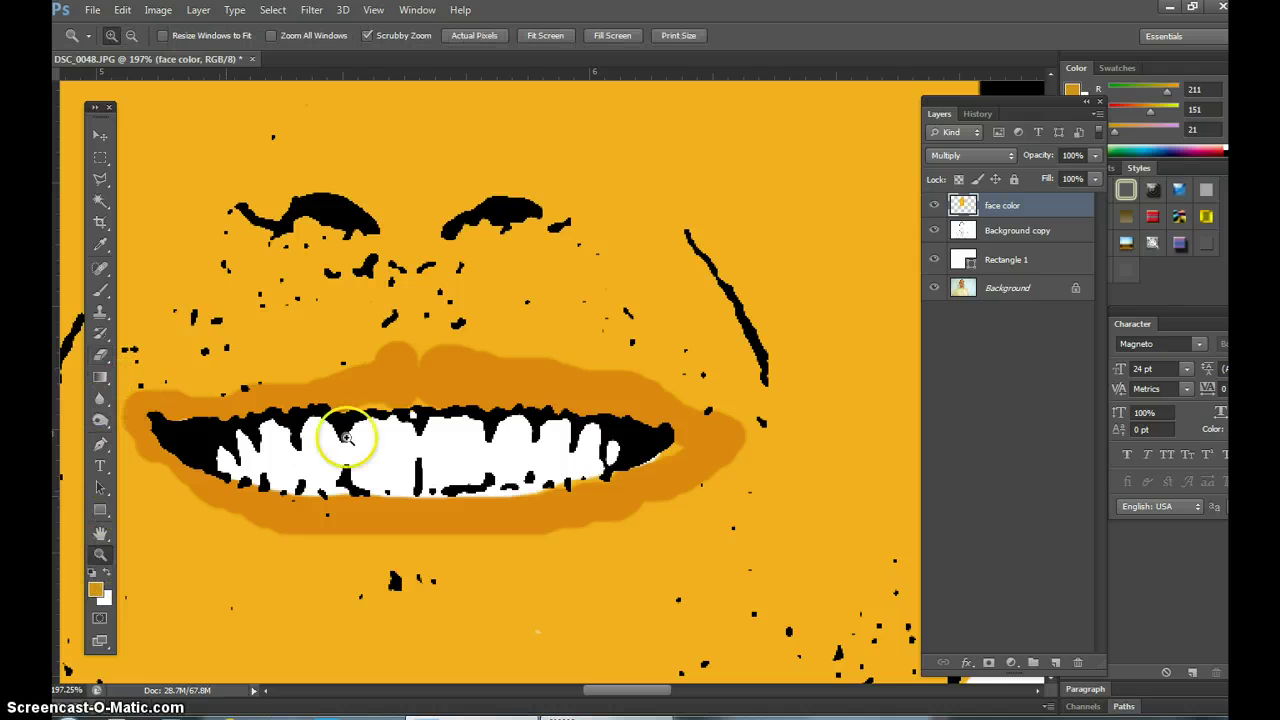
alt+click(538, 341)
alt+click(533, 338)
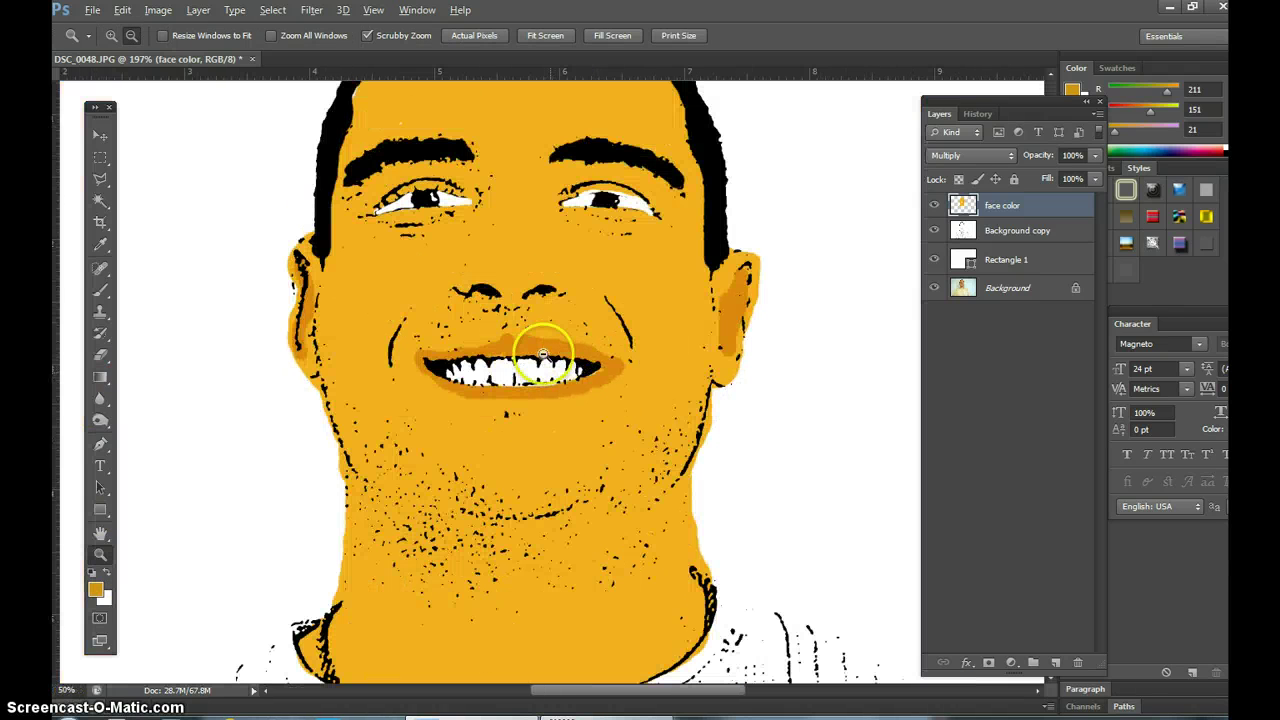
alt+click(542, 354)
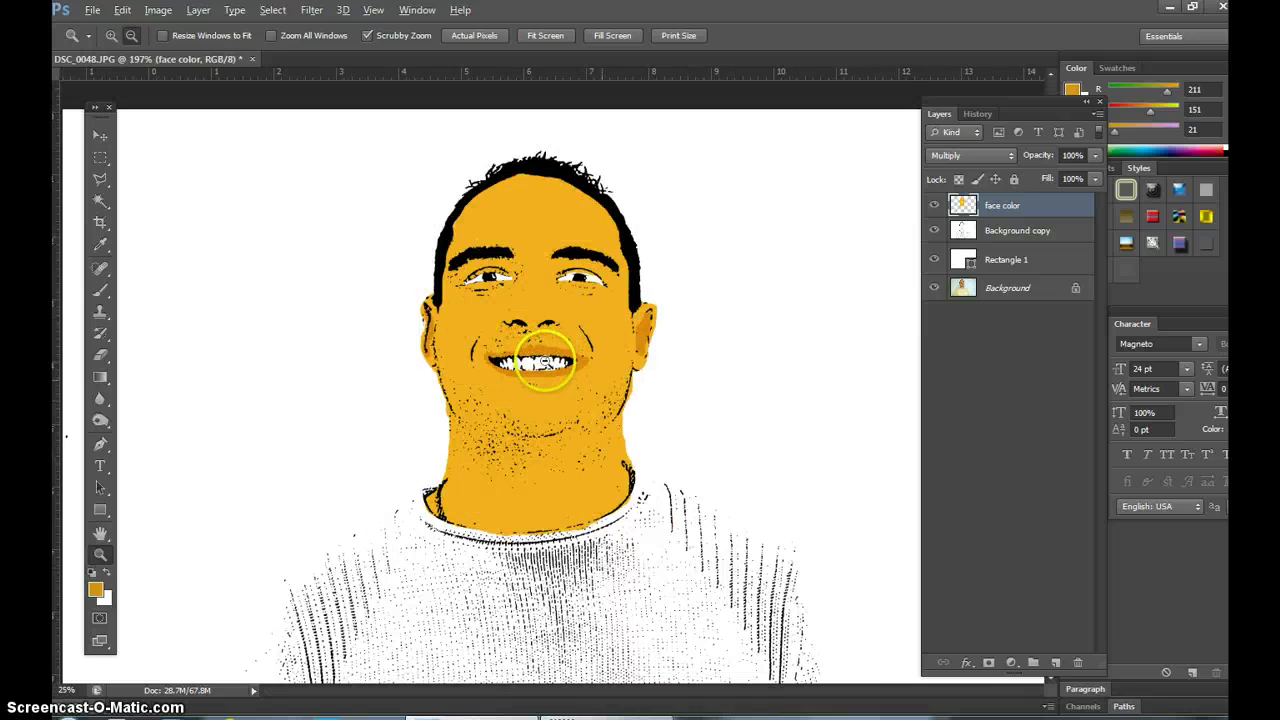
alt+click(603, 380)
click(609, 371)
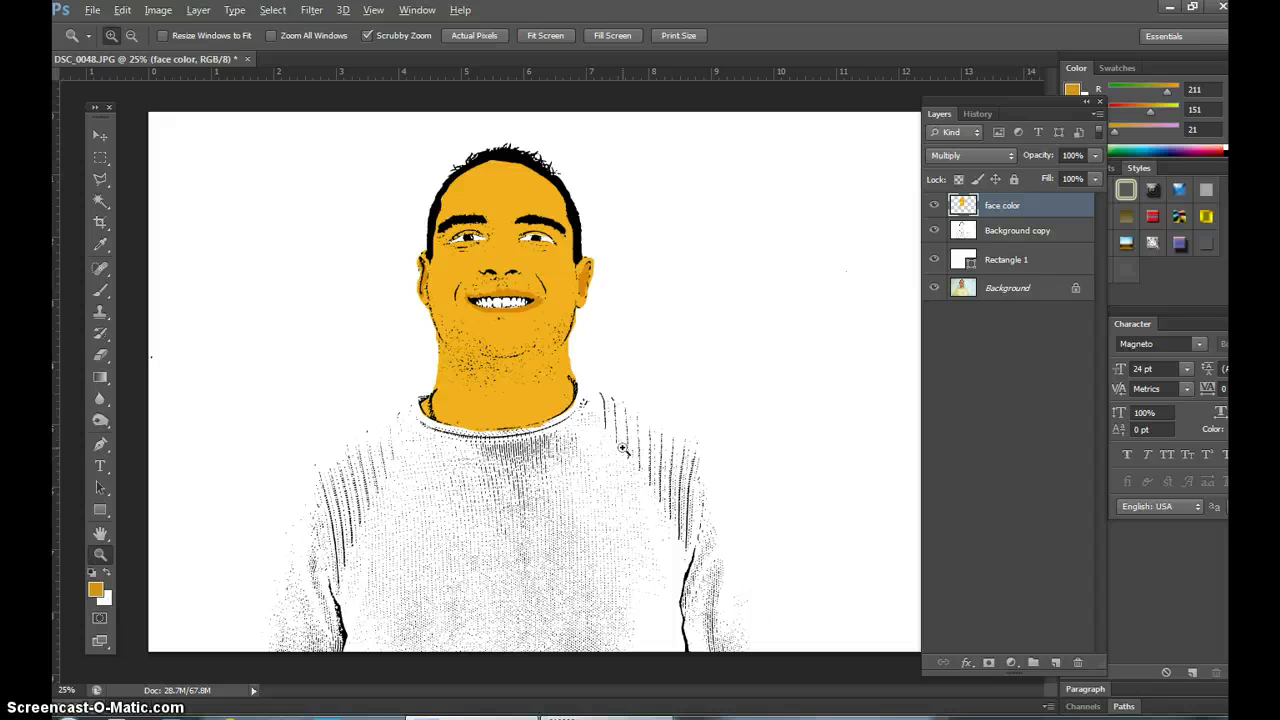
click(100, 290)
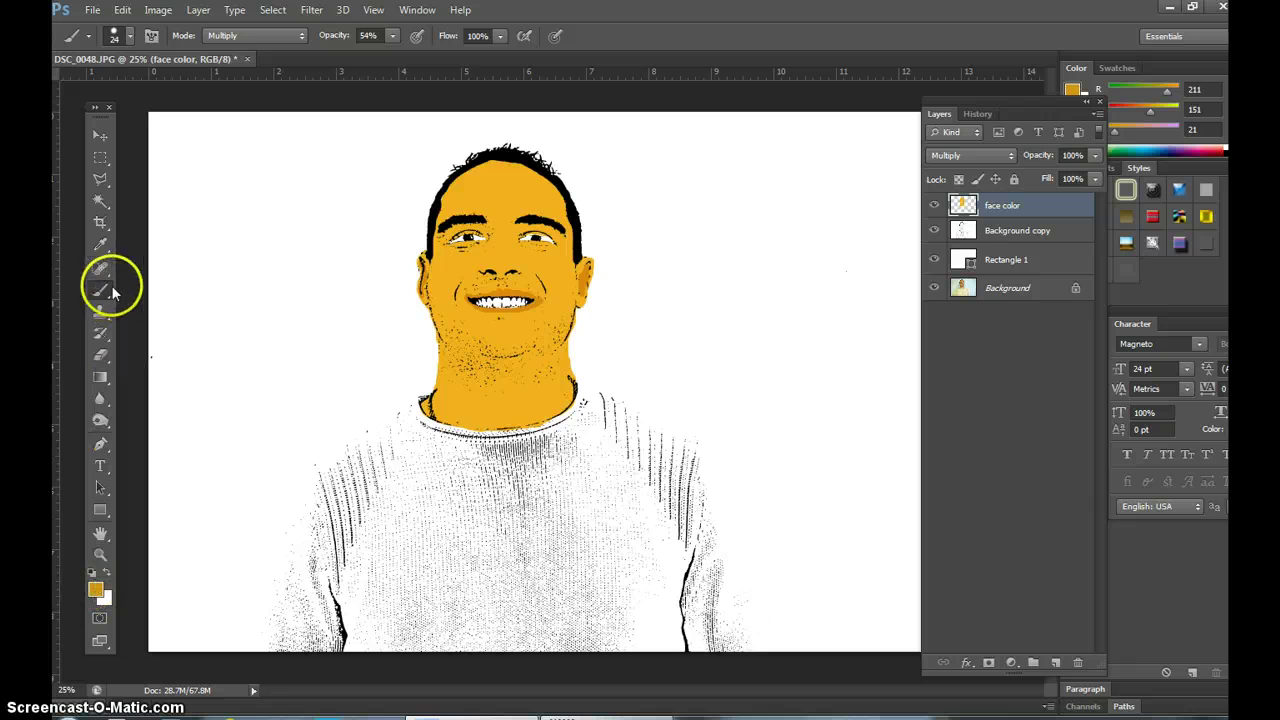
click(96, 593)
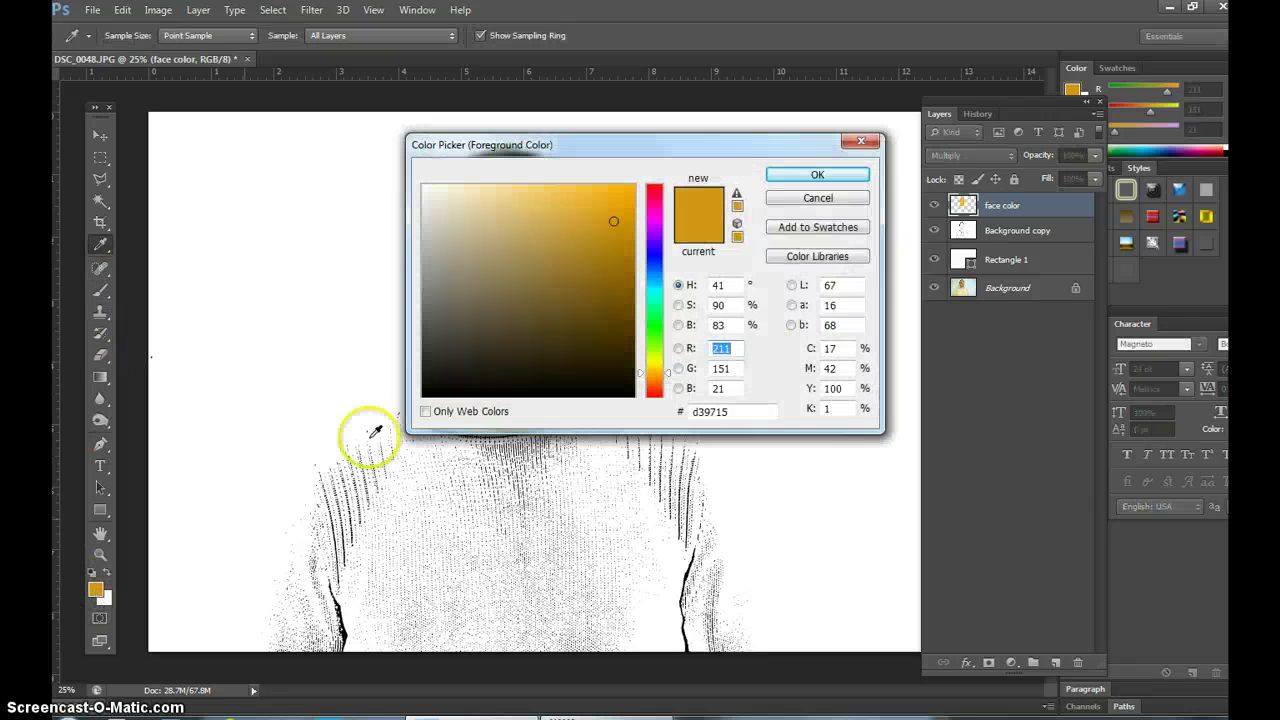
click(657, 258)
click(606, 203)
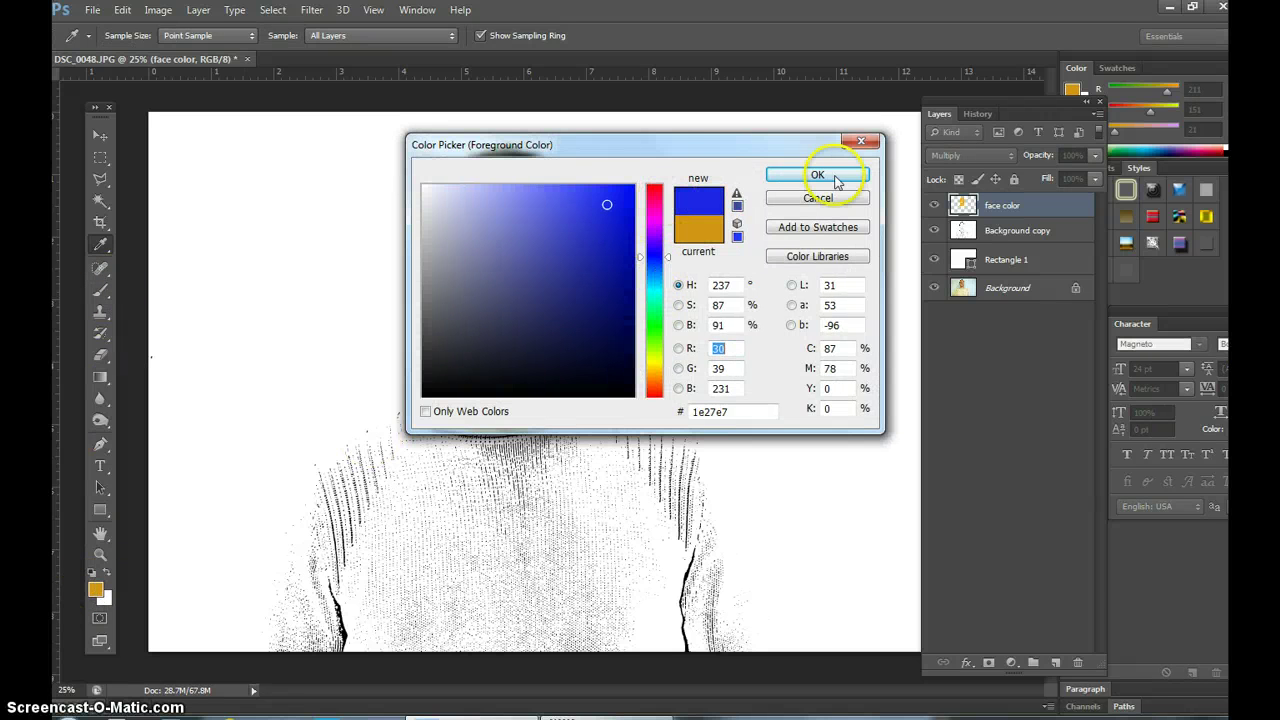
click(830, 175)
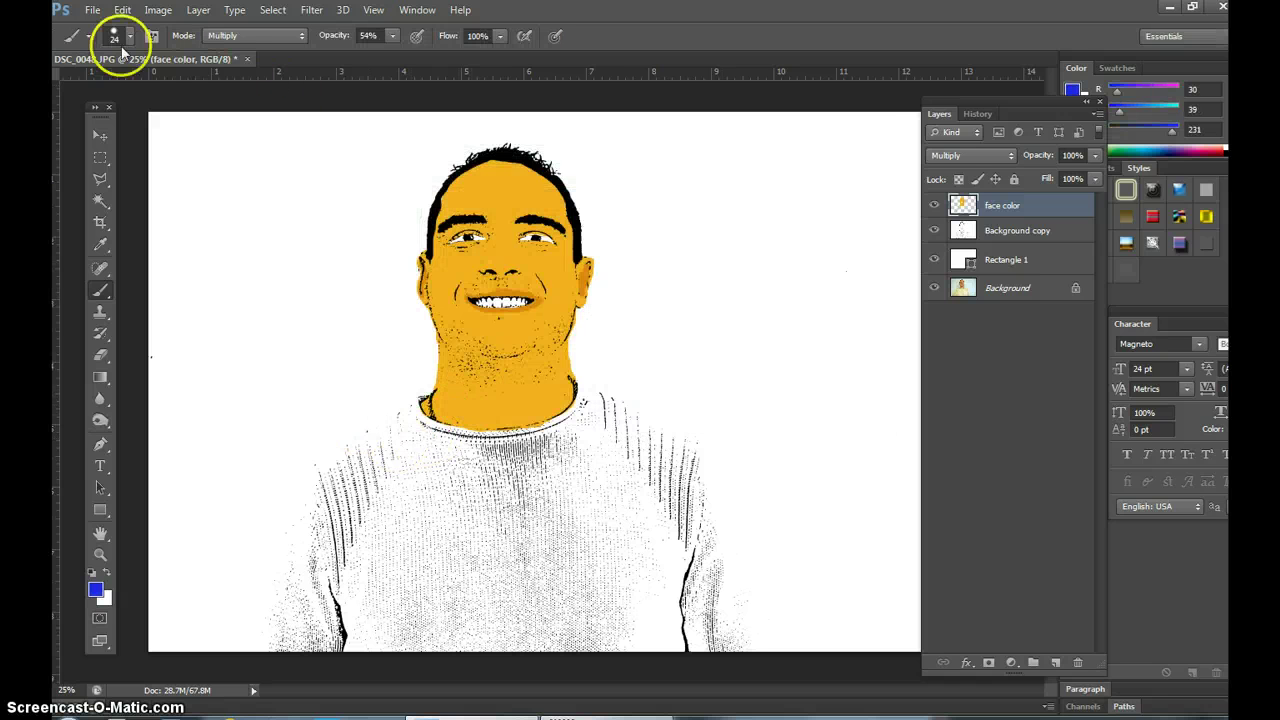
Step: Outline the sweater in blue and roughly fill its lower part with a 73 px brush at 54% opacity on the face color layer
click(125, 37)
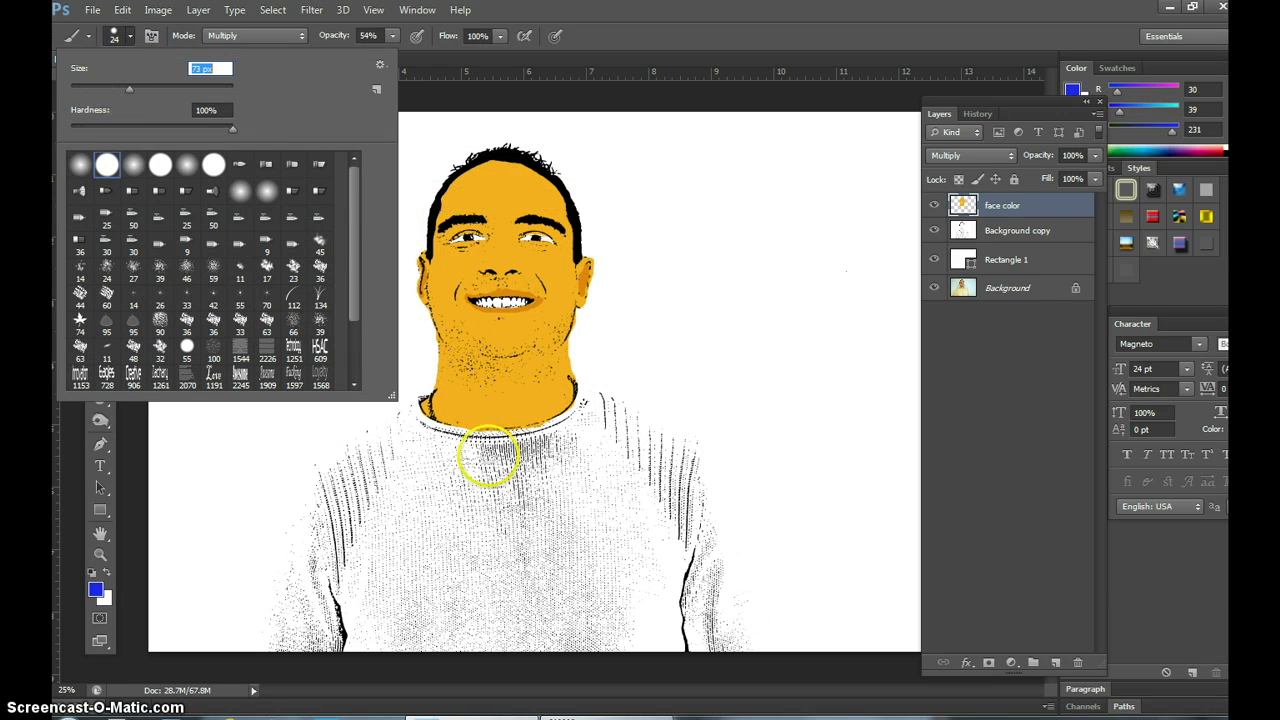
click(454, 489)
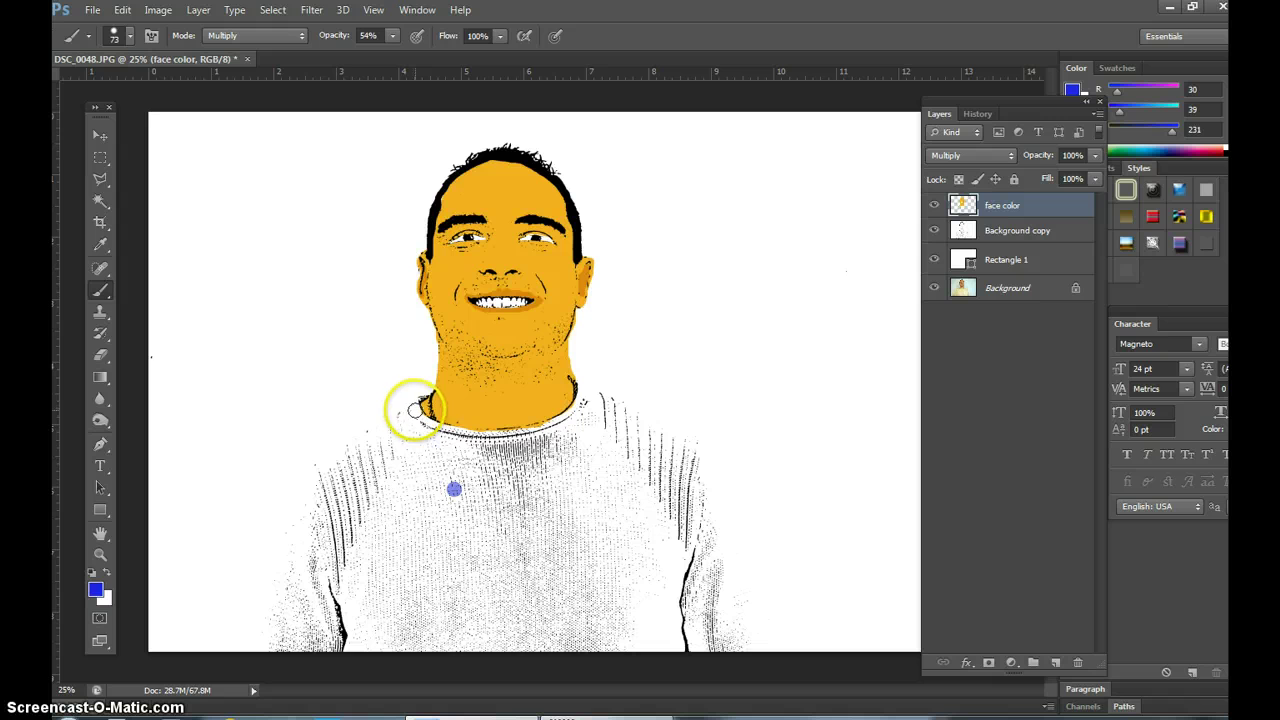
key(ctrl+z)
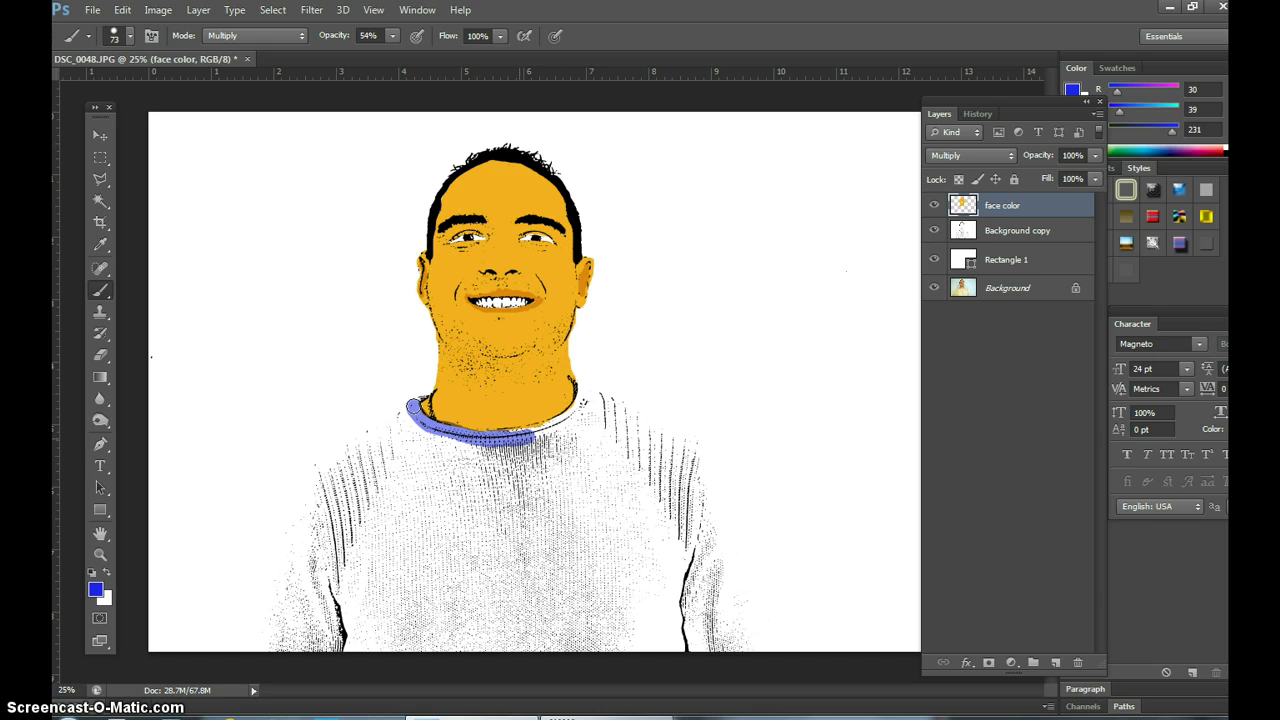
mouse_move(534, 432)
mouse_down()
mouse_move(588, 392)
mouse_move(694, 451)
mouse_move(731, 571)
mouse_move(734, 651)
mouse_move(271, 645)
mouse_move(304, 483)
mouse_move(331, 449)
mouse_move(391, 414)
mouse_move(401, 422)
mouse_up()
mouse_move(337, 459)
mouse_down()
mouse_move(304, 492)
mouse_move(273, 645)
mouse_move(295, 584)
mouse_move(380, 516)
mouse_move(483, 543)
mouse_move(400, 585)
mouse_move(543, 587)
mouse_move(435, 594)
mouse_move(655, 609)
mouse_move(481, 629)
mouse_move(506, 638)
mouse_move(404, 622)
mouse_move(584, 618)
mouse_move(342, 625)
mouse_move(442, 633)
mouse_move(411, 647)
mouse_move(462, 643)
mouse_move(276, 631)
mouse_move(357, 642)
mouse_move(300, 629)
mouse_move(301, 606)
mouse_move(358, 544)
mouse_move(397, 529)
mouse_move(412, 538)
mouse_move(360, 522)
mouse_move(275, 625)
mouse_move(312, 625)
mouse_up()
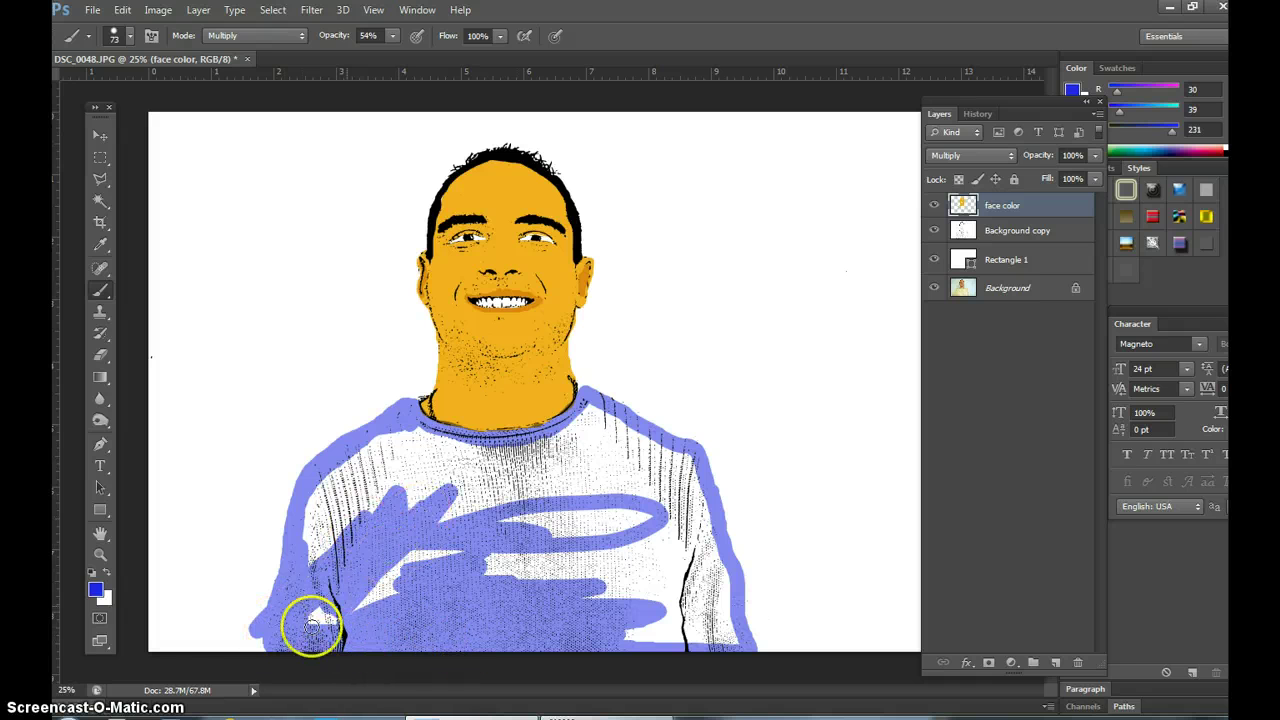
Step: Fill the remaining white areas of the sweater with blue and erase the paint spilling past the left-hand sleeve
mouse_move(384, 576)
mouse_down()
mouse_move(442, 606)
mouse_move(460, 522)
mouse_up()
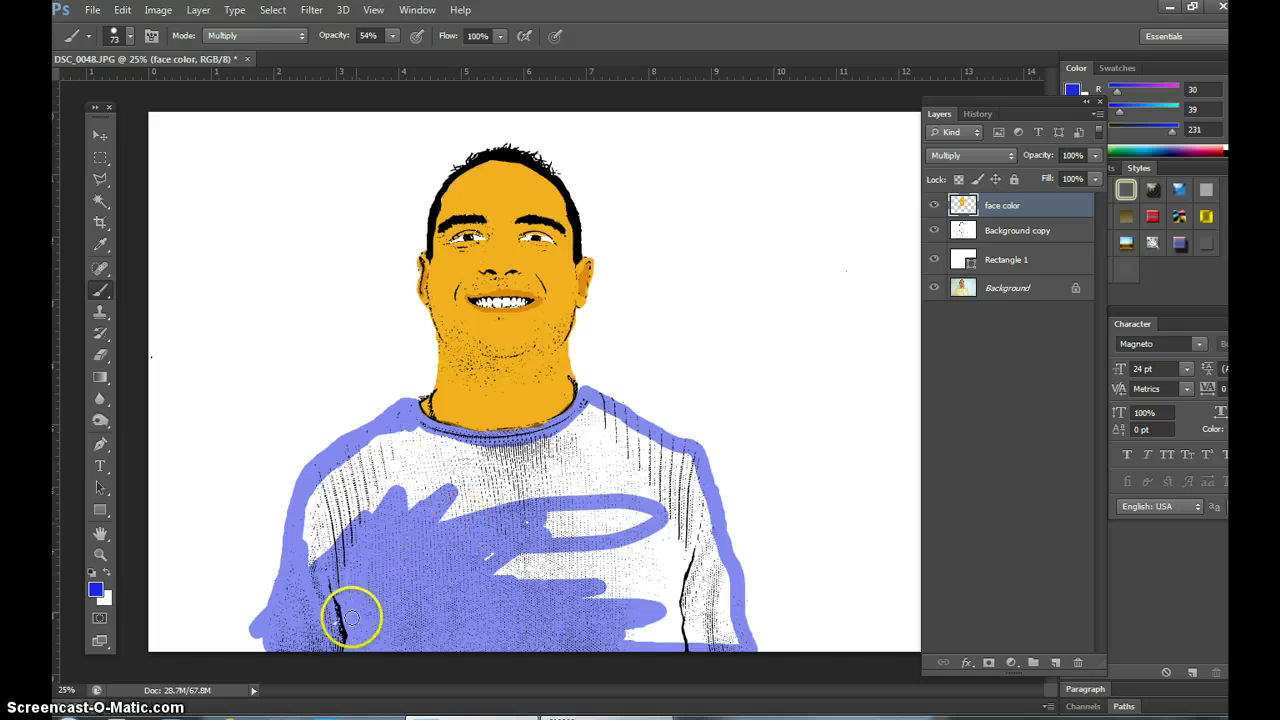
mouse_move(328, 600)
mouse_down()
mouse_move(307, 524)
mouse_move(323, 485)
mouse_move(423, 434)
mouse_move(380, 437)
mouse_move(306, 552)
mouse_move(334, 467)
mouse_move(321, 531)
mouse_move(291, 577)
mouse_move(331, 540)
mouse_move(348, 466)
mouse_move(379, 450)
mouse_move(353, 514)
mouse_move(406, 448)
mouse_move(423, 480)
mouse_move(456, 437)
mouse_move(435, 450)
mouse_move(421, 505)
mouse_move(484, 455)
mouse_move(453, 454)
mouse_move(444, 467)
mouse_move(471, 470)
mouse_move(475, 499)
mouse_move(439, 499)
mouse_move(451, 514)
mouse_move(434, 517)
mouse_move(575, 514)
mouse_move(509, 483)
mouse_move(537, 473)
mouse_move(528, 450)
mouse_move(450, 456)
mouse_move(505, 466)
mouse_move(556, 451)
mouse_move(585, 430)
mouse_move(528, 446)
mouse_move(603, 430)
mouse_move(601, 414)
mouse_move(575, 432)
mouse_move(589, 409)
mouse_move(573, 425)
mouse_move(584, 409)
mouse_move(698, 468)
mouse_move(734, 648)
mouse_up()
mouse_move(720, 565)
mouse_down()
mouse_move(671, 446)
mouse_move(641, 449)
mouse_move(674, 457)
mouse_move(556, 450)
mouse_move(611, 453)
mouse_move(605, 442)
mouse_move(542, 476)
mouse_move(474, 472)
mouse_move(524, 483)
mouse_up()
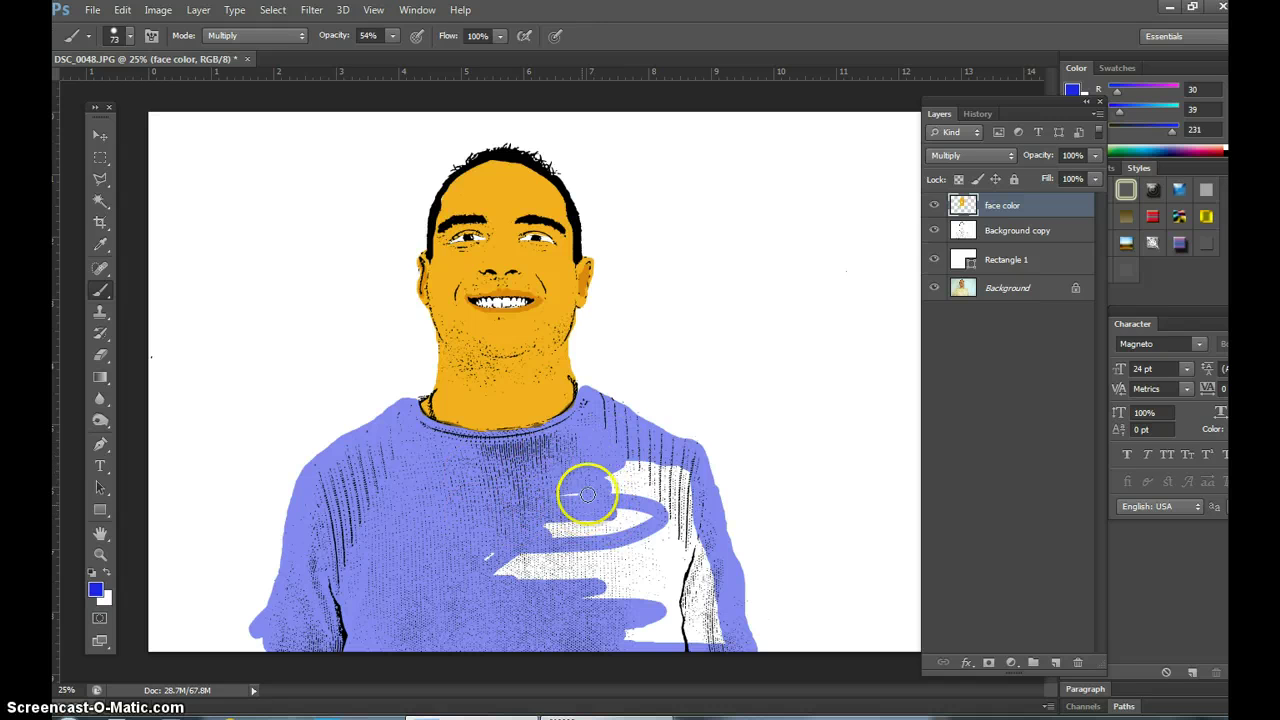
mouse_move(490, 578)
mouse_down()
mouse_move(566, 521)
mouse_move(535, 554)
mouse_move(603, 524)
mouse_move(615, 561)
mouse_move(651, 506)
mouse_move(652, 561)
mouse_move(654, 513)
mouse_move(672, 603)
mouse_move(709, 615)
mouse_move(727, 669)
mouse_move(719, 587)
mouse_up()
mouse_move(700, 511)
mouse_down()
mouse_move(681, 475)
mouse_move(633, 468)
mouse_move(663, 466)
mouse_move(614, 490)
mouse_move(654, 480)
mouse_up()
drag(585, 543, 596, 524)
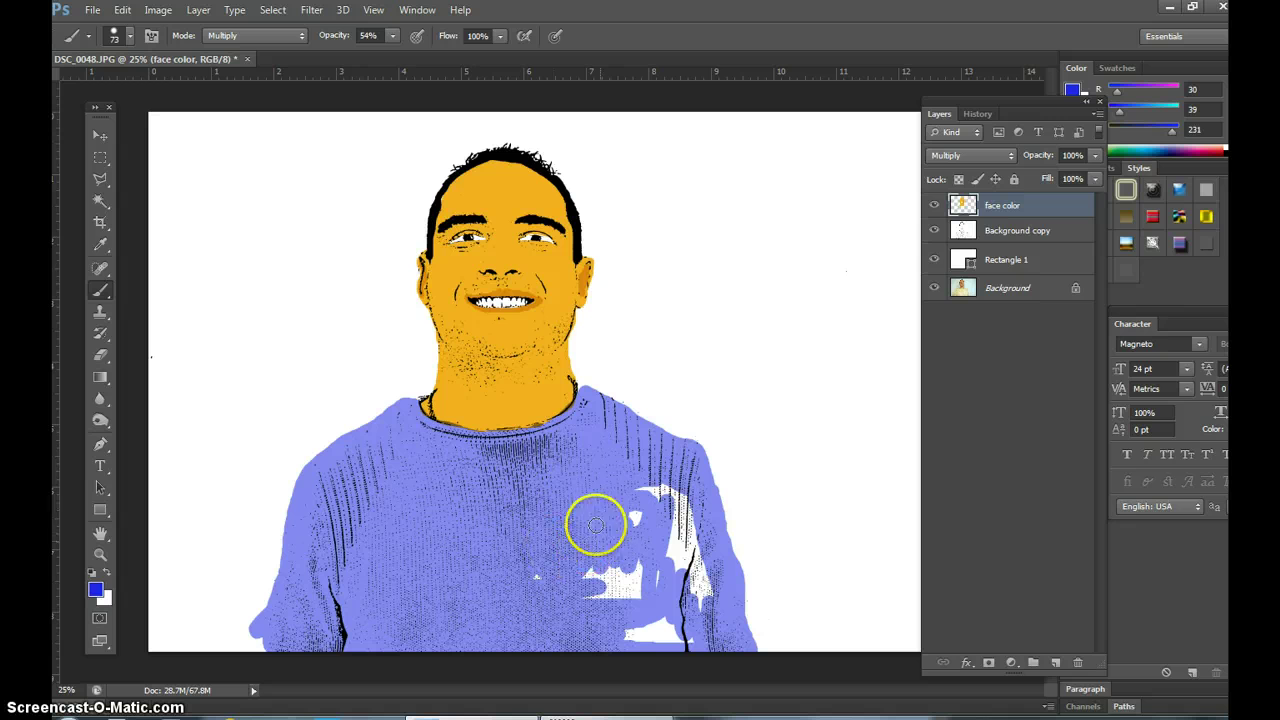
mouse_move(561, 580)
mouse_down()
mouse_move(615, 561)
mouse_move(609, 530)
mouse_up()
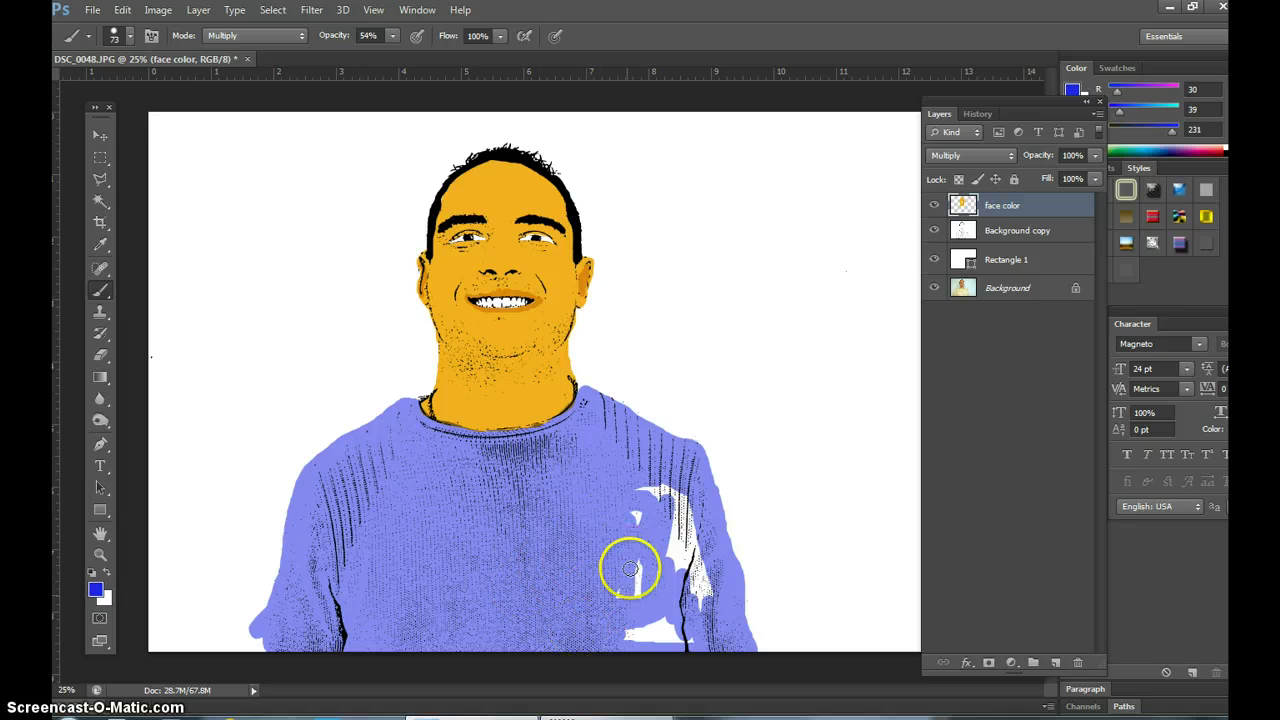
drag(654, 612, 695, 638)
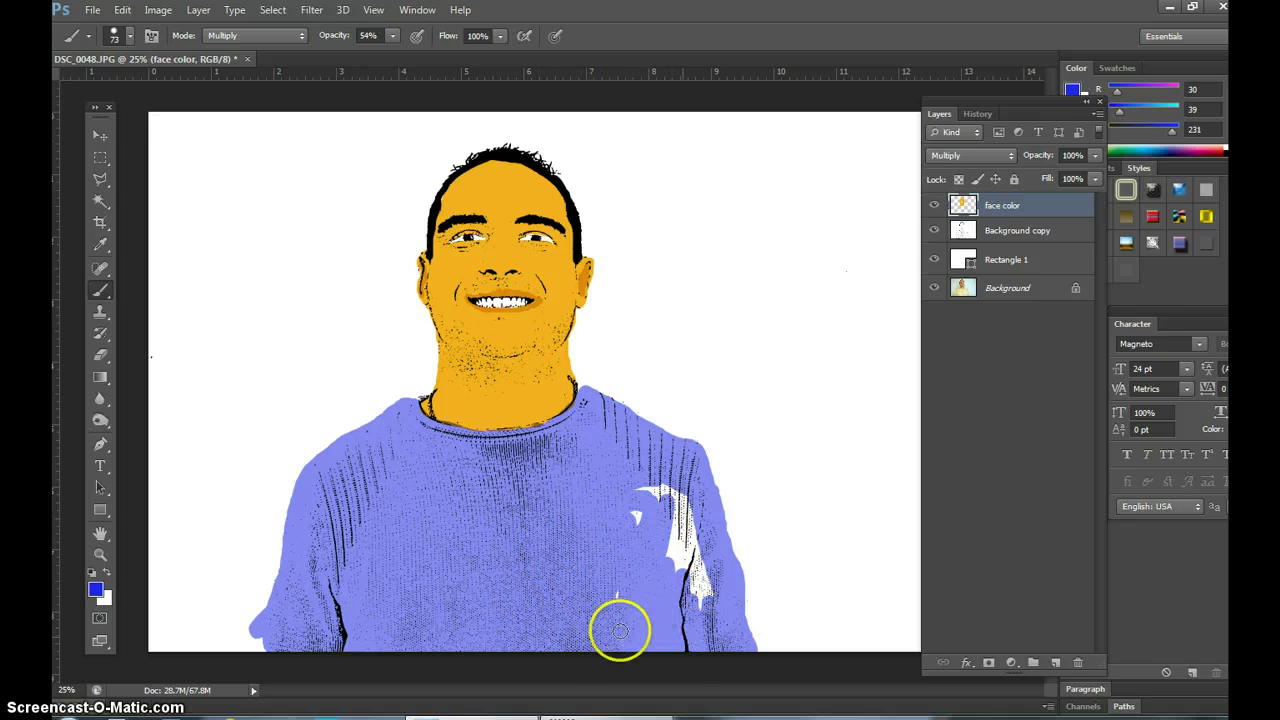
mouse_move(650, 484)
mouse_down()
mouse_move(682, 496)
mouse_move(641, 488)
mouse_move(682, 496)
mouse_move(638, 526)
mouse_move(691, 526)
mouse_move(708, 568)
mouse_up()
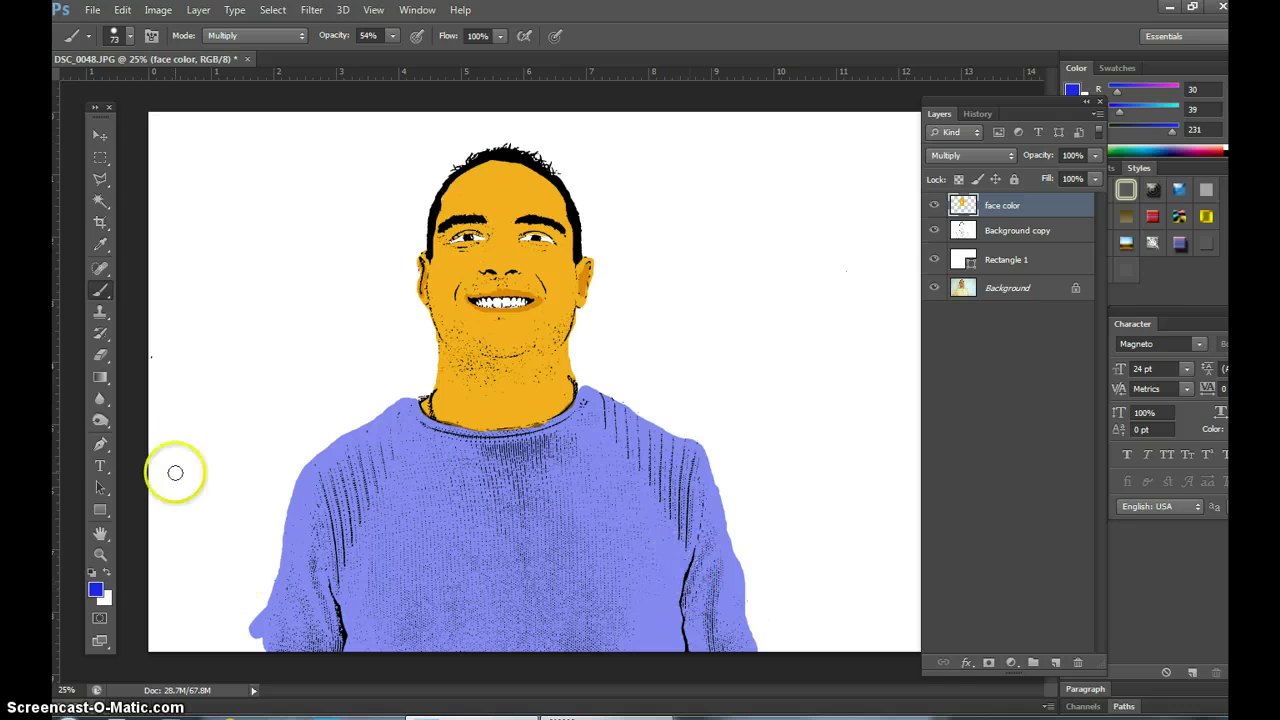
click(100, 354)
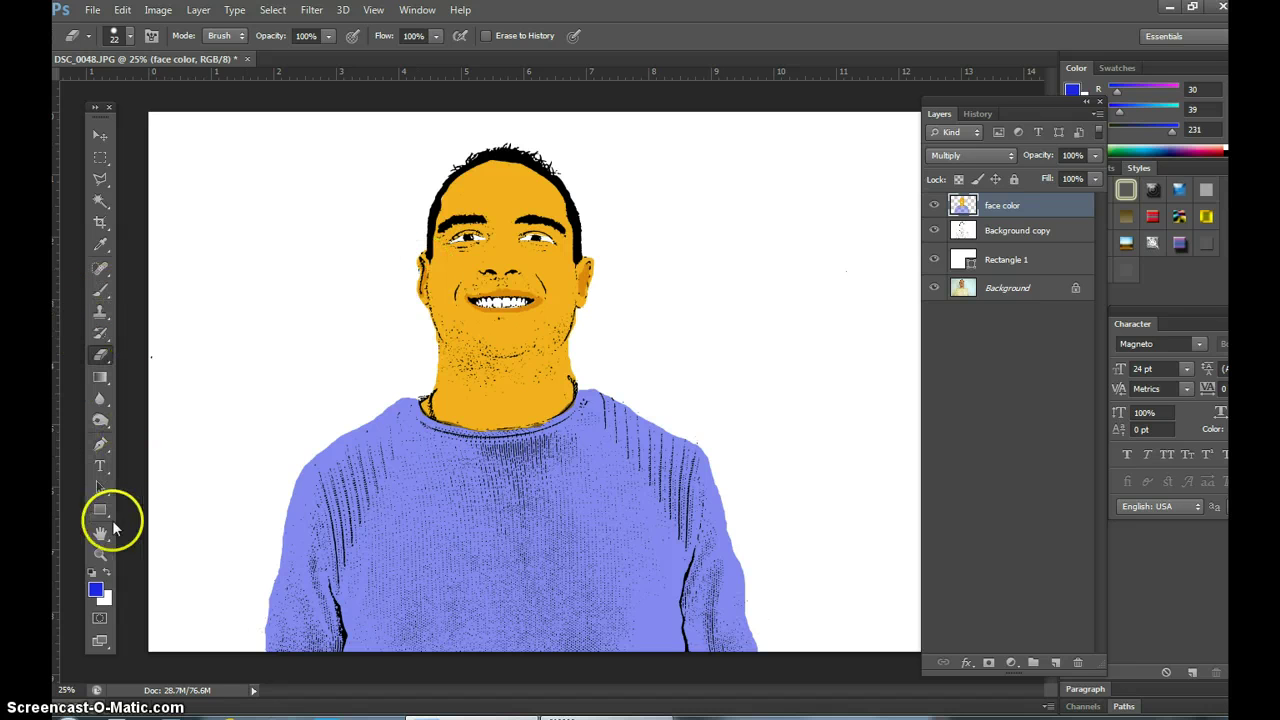
Step: Set the foreground color to red (R 231, G 30, B 30)
click(96, 592)
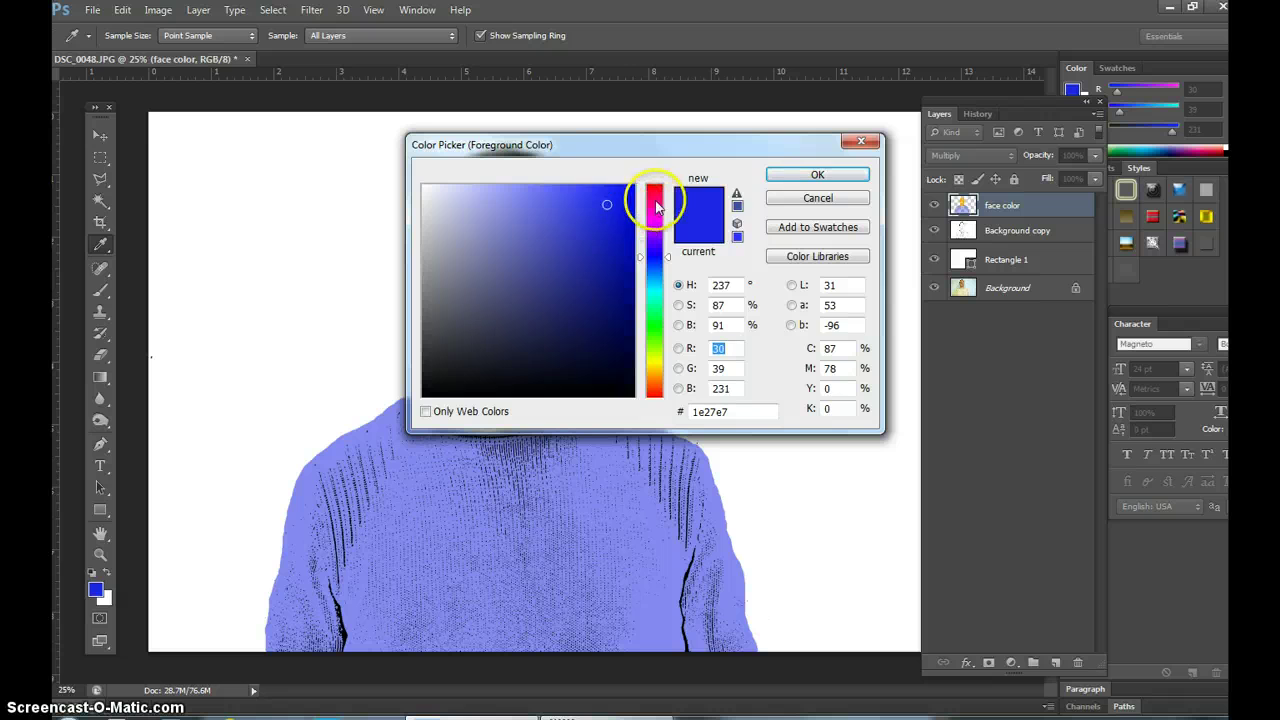
drag(657, 207, 661, 186)
click(802, 174)
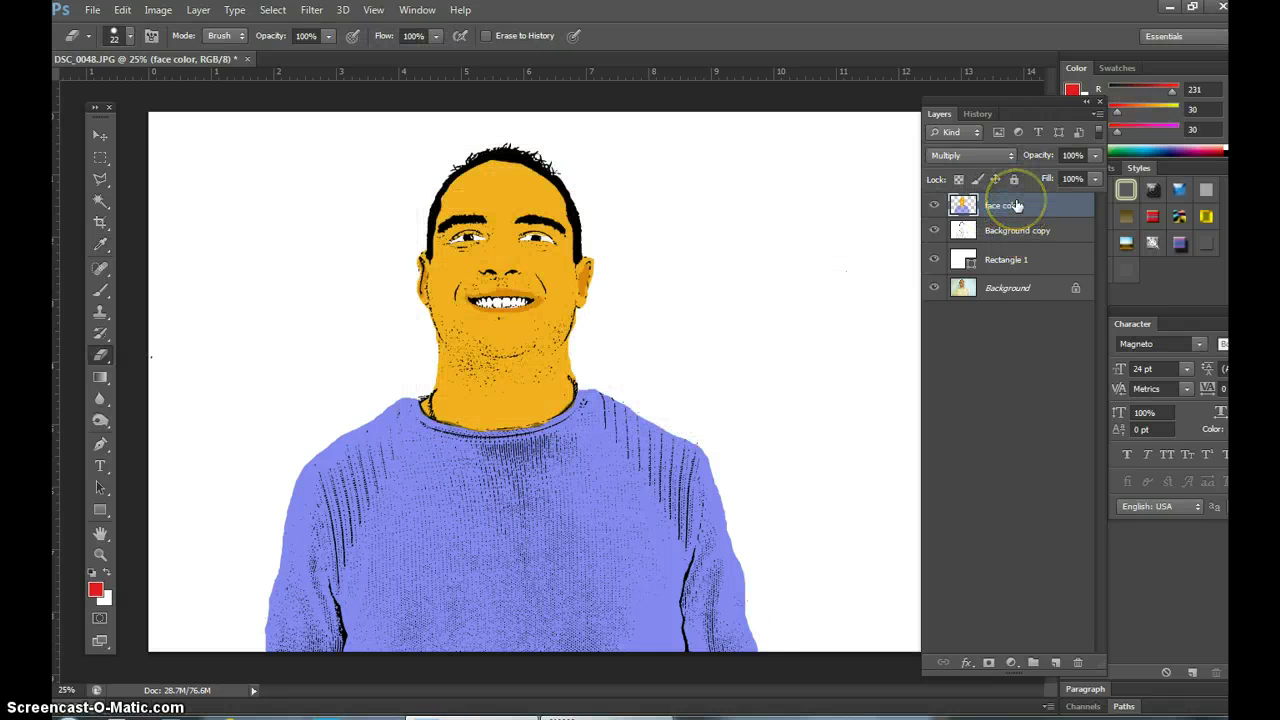
Step: Add a new empty layer directly above the Rectangle 1 layer for the background color
drag(1016, 205, 1020, 222)
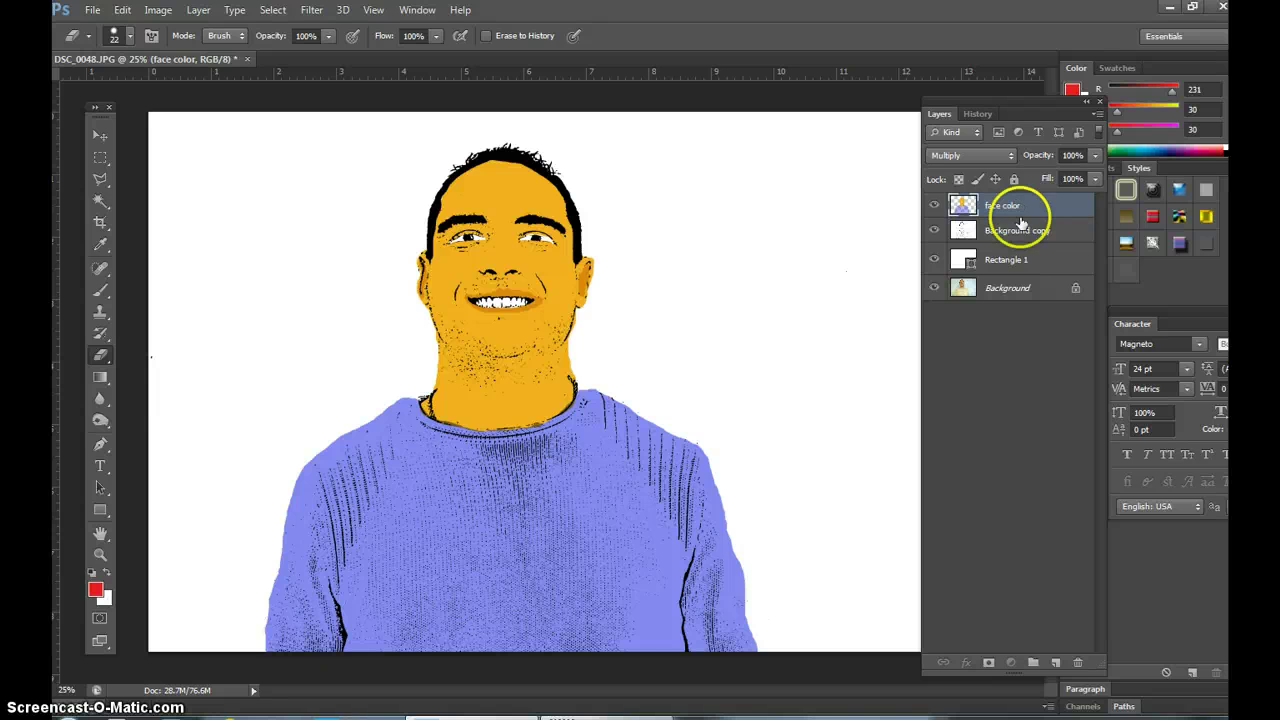
click(1005, 260)
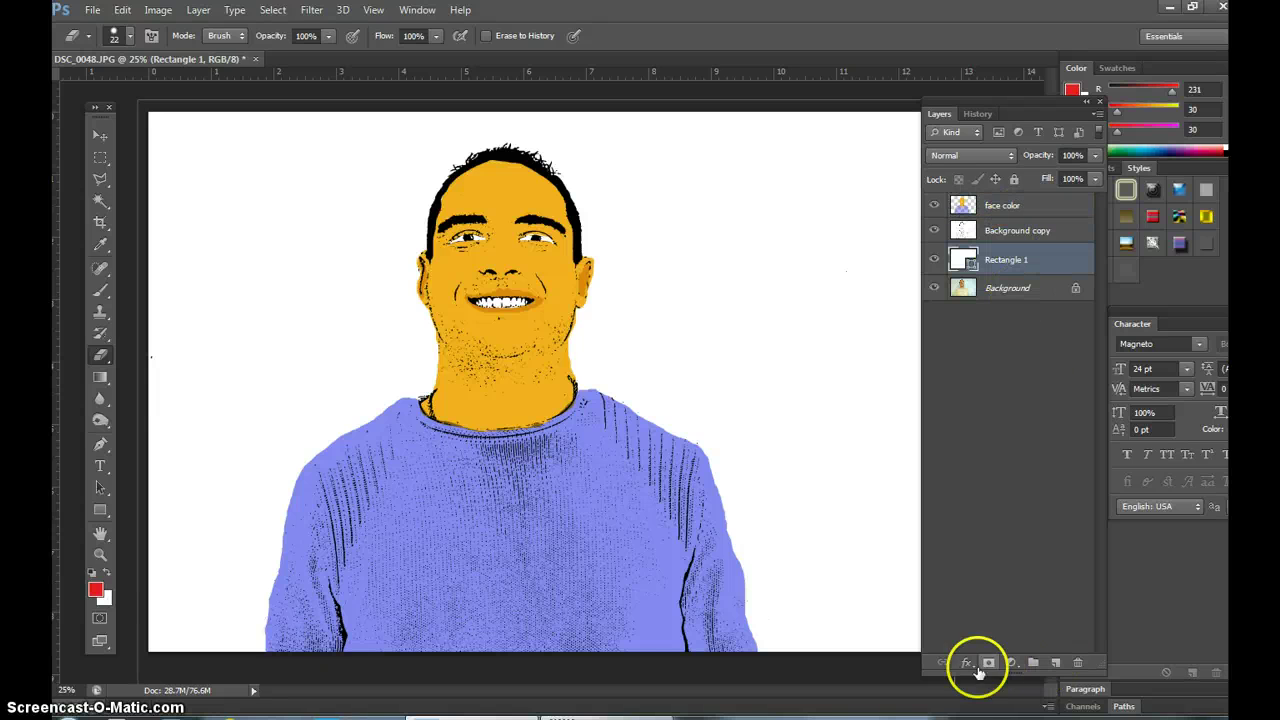
click(1056, 664)
click(990, 250)
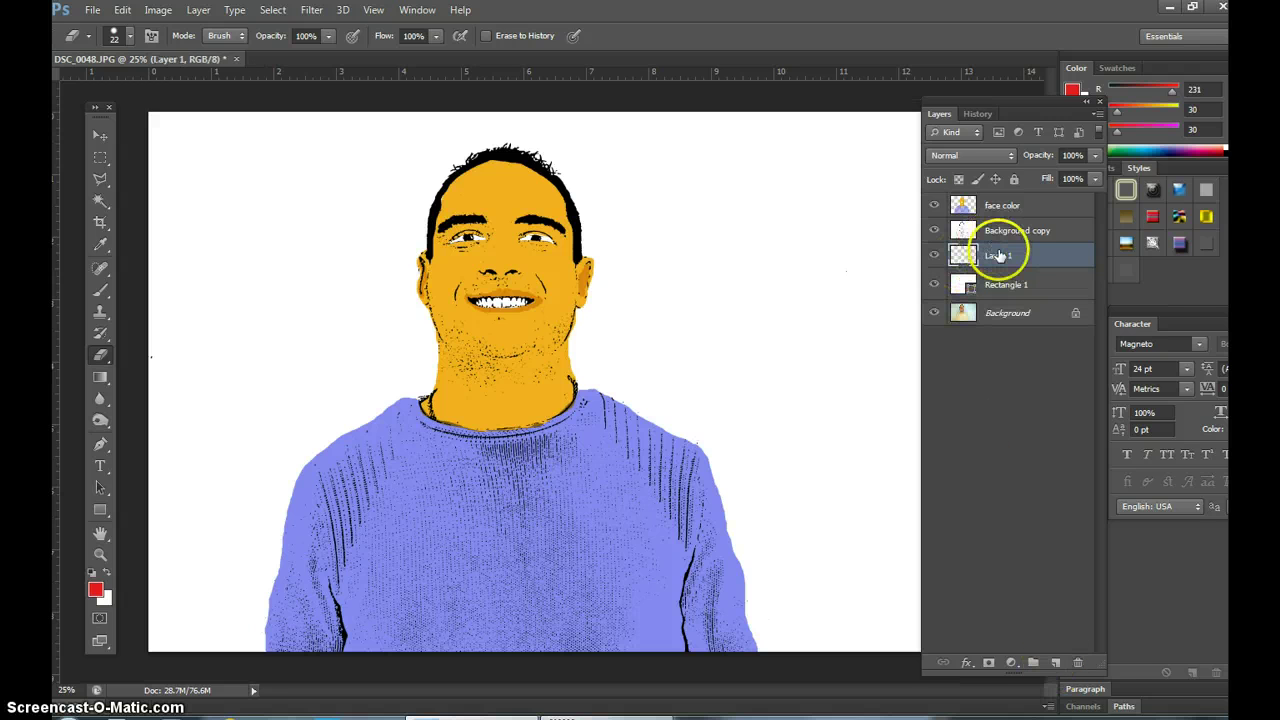
Step: Delete the white area from the Background copy layer using a Magic Wand selection, clear the selection and make Layer 1 active
click(979, 232)
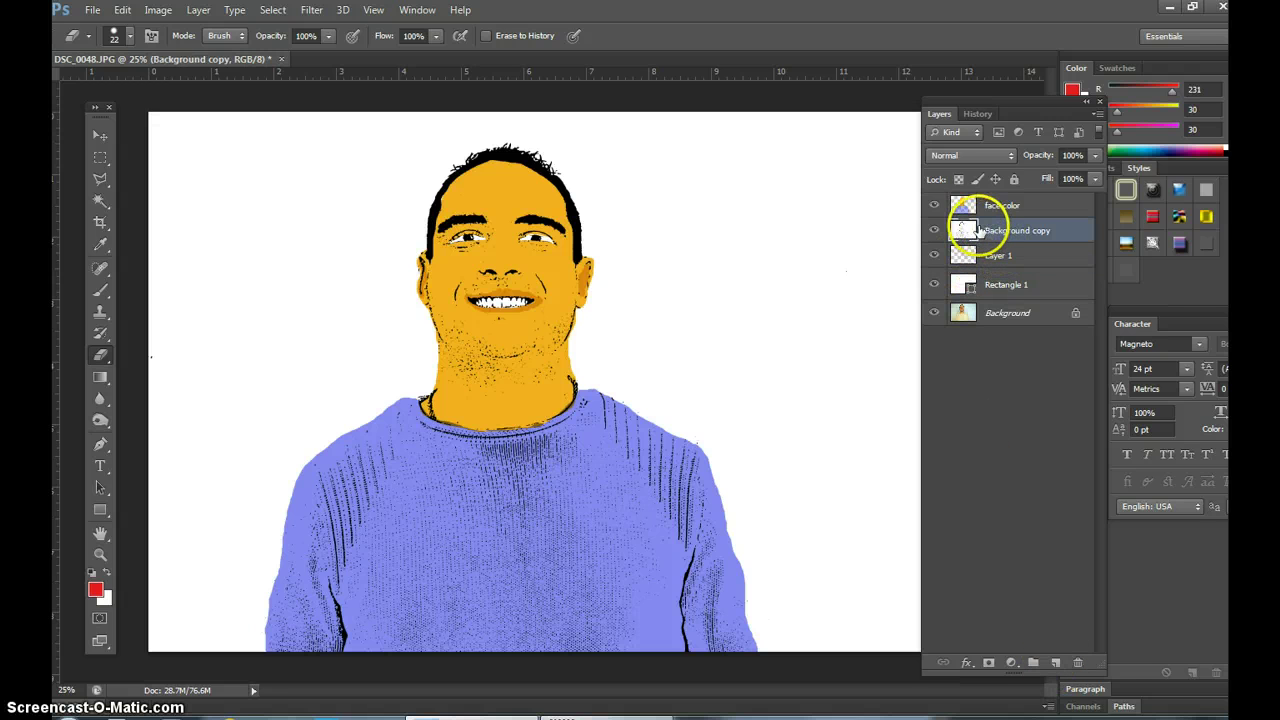
click(108, 202)
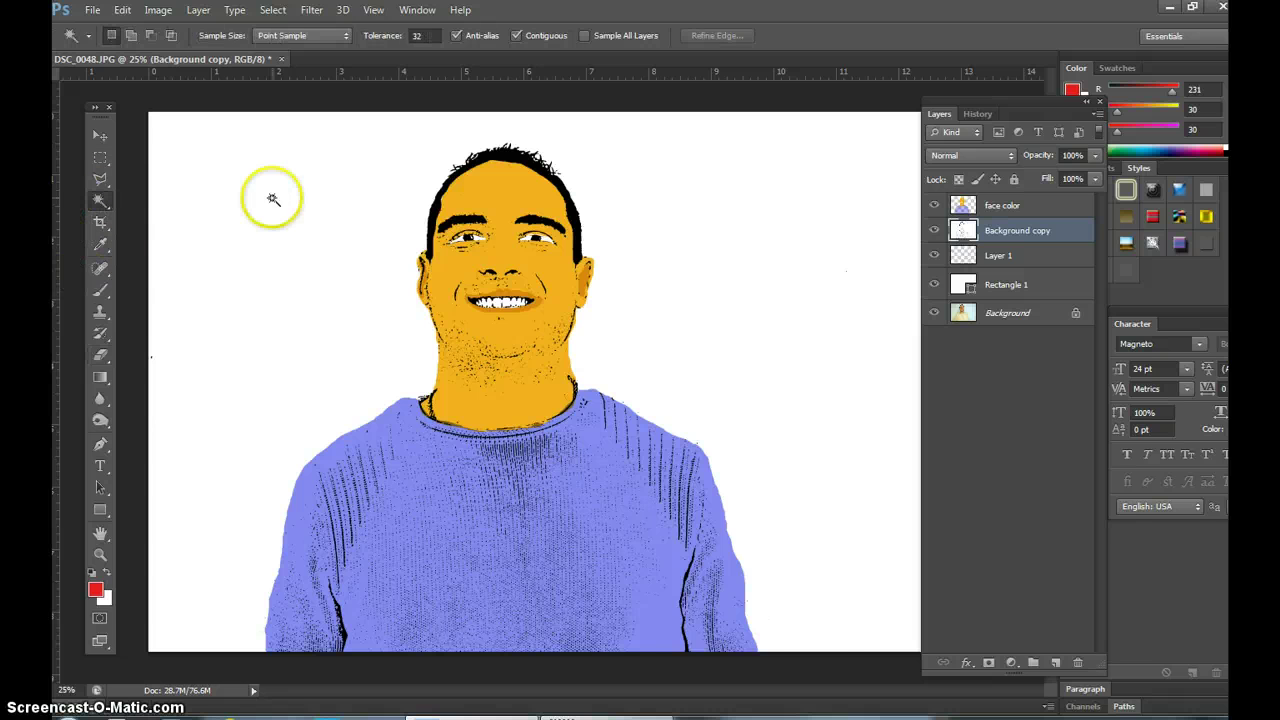
click(273, 198)
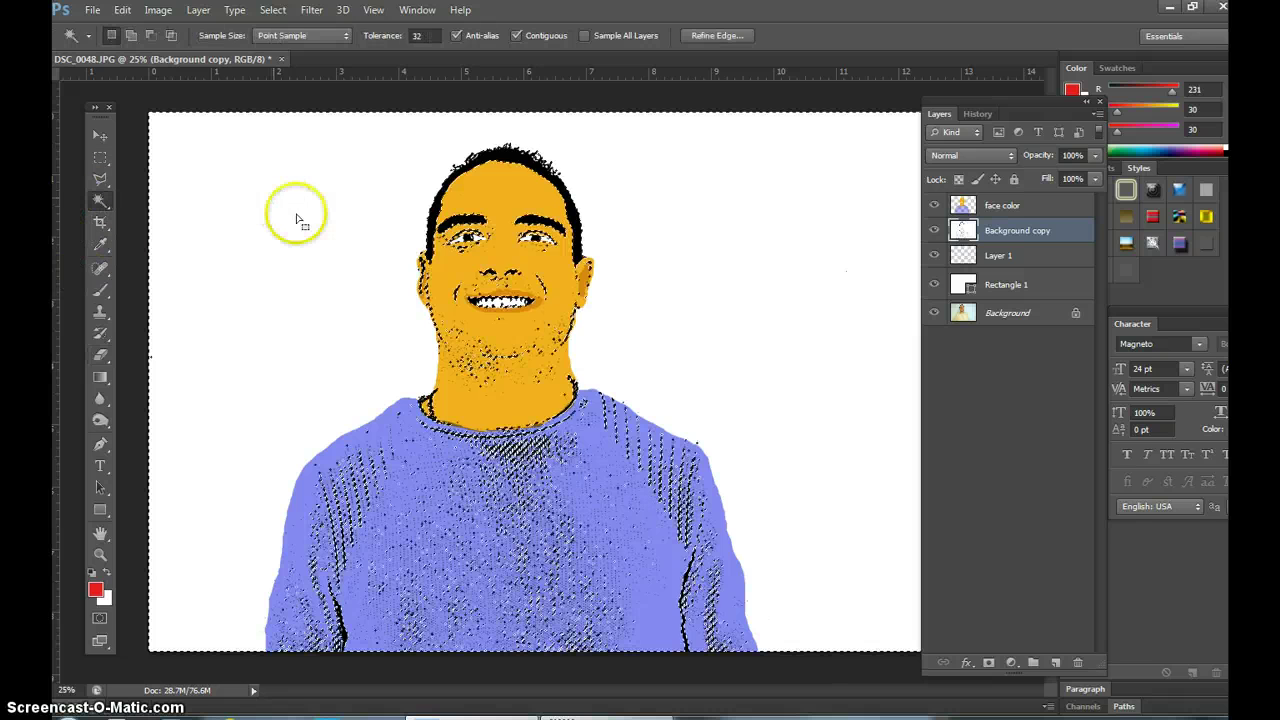
click(935, 232)
click(935, 232)
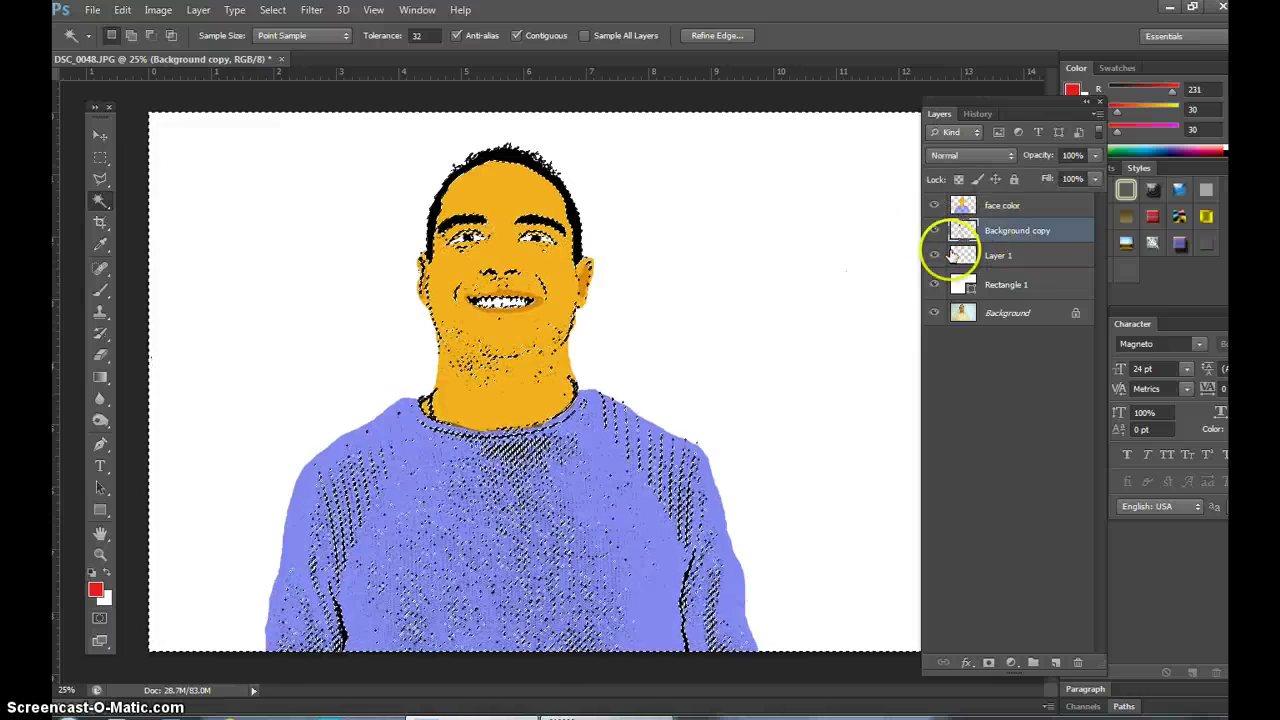
click(1015, 255)
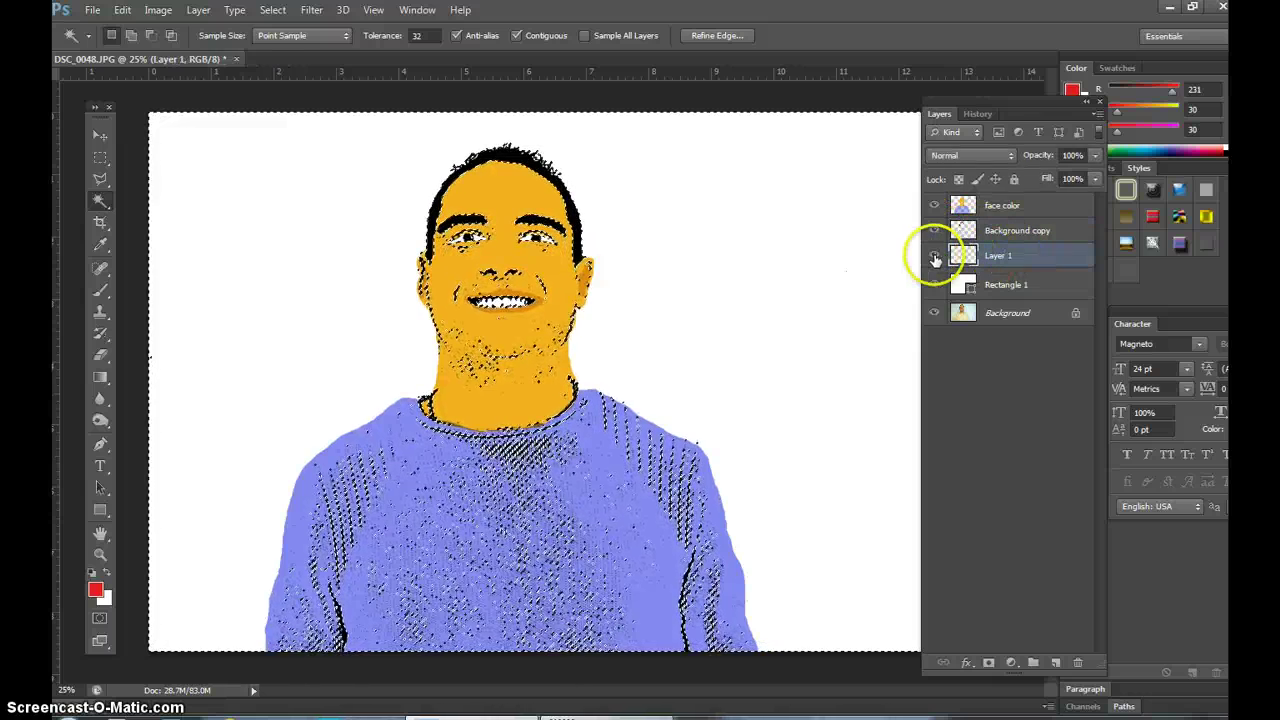
click(935, 257)
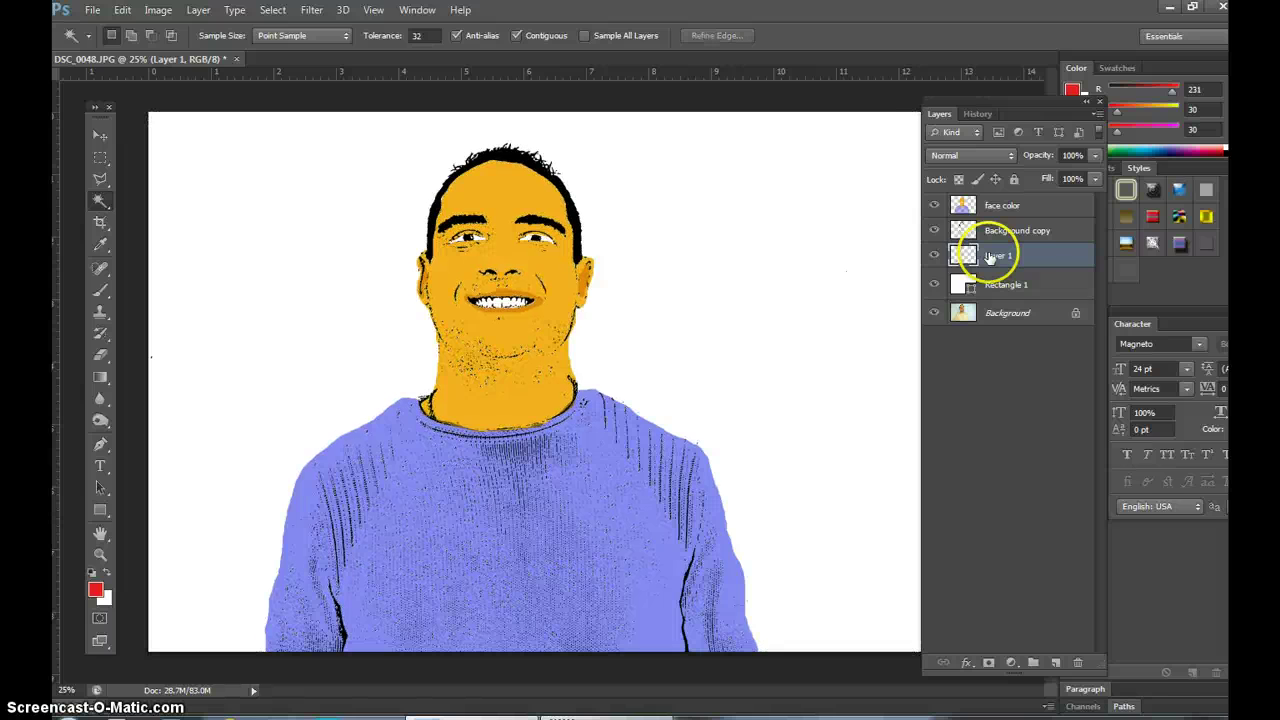
Step: Paint the whole canvas red on Layer 1 with a soft 463 px brush at 0% hardness and 100% opacity
click(100, 290)
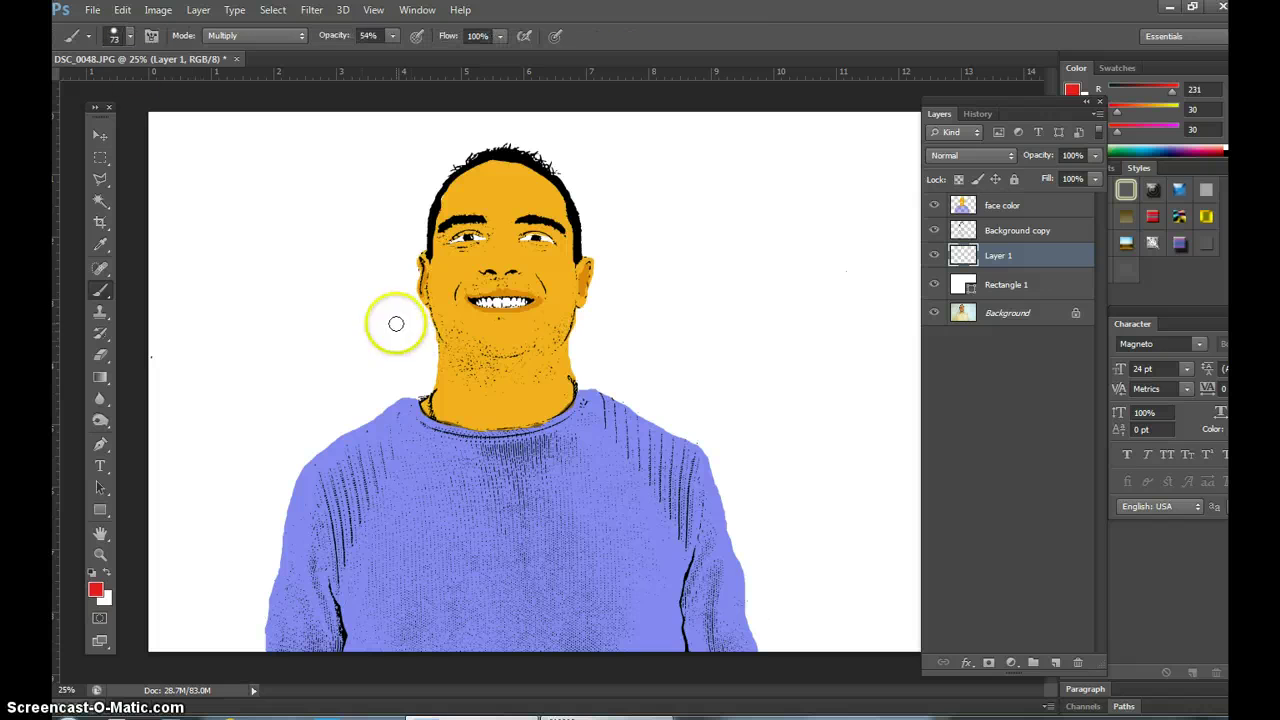
click(130, 37)
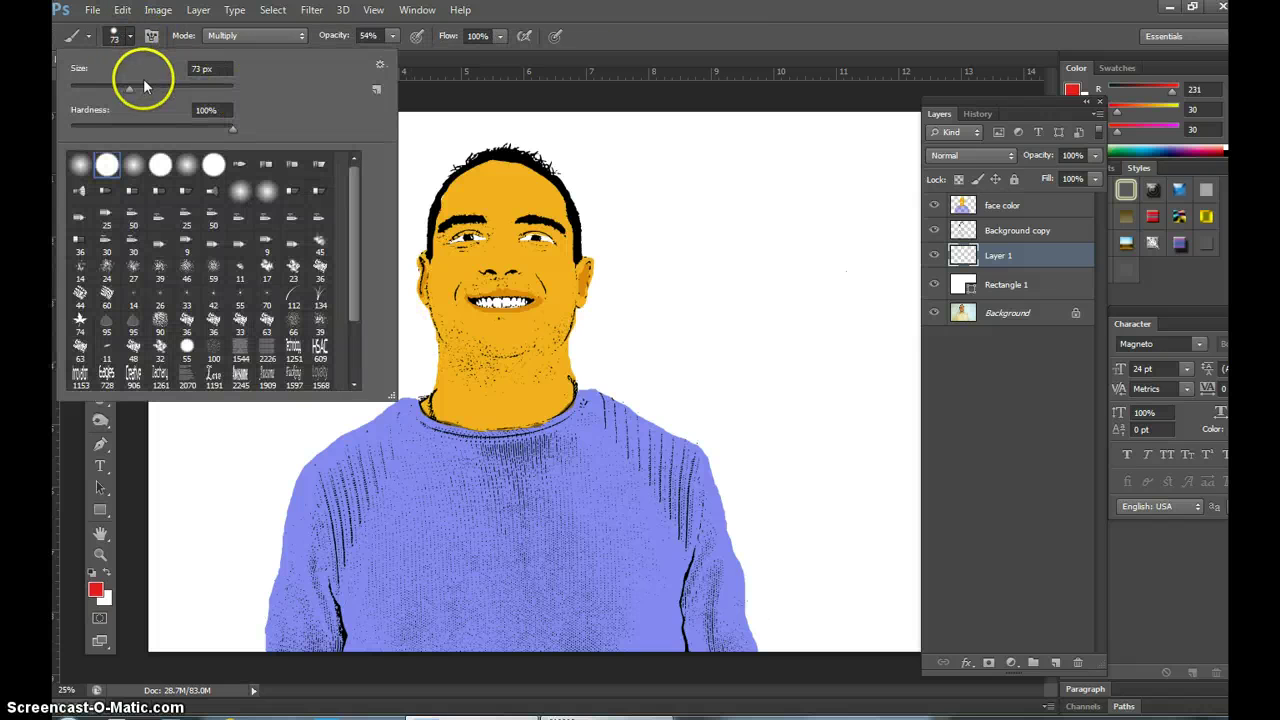
mouse_move(128, 94)
mouse_down()
mouse_move(429, 157)
mouse_move(380, 134)
mouse_move(178, 97)
mouse_up()
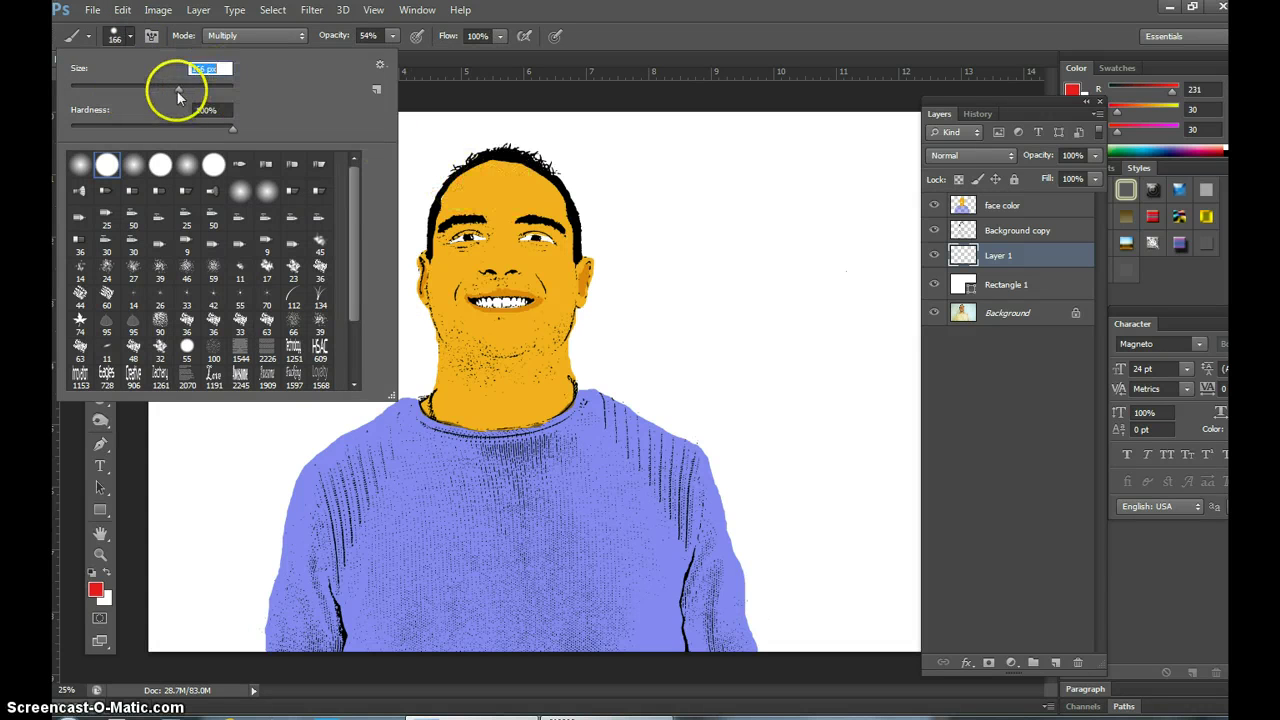
click(133, 164)
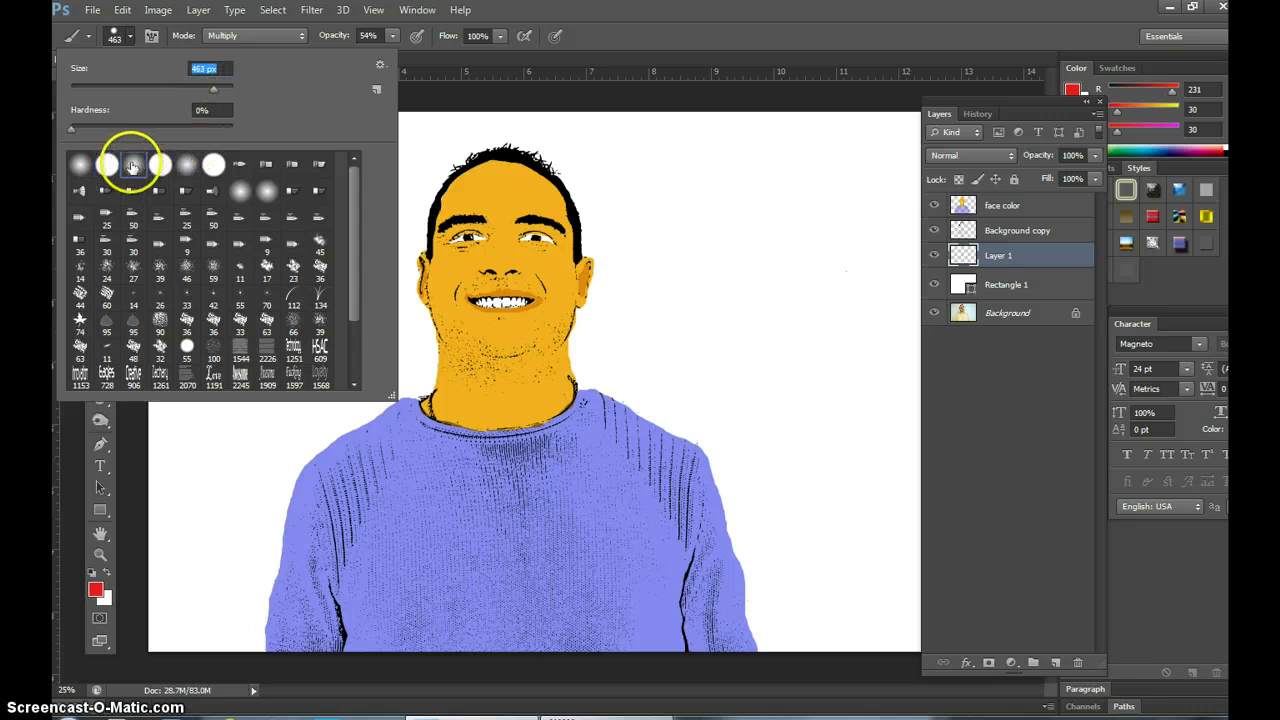
mouse_move(458, 160)
mouse_down()
mouse_move(486, 143)
mouse_move(420, 170)
mouse_up()
key(ctrl+z)
click(392, 37)
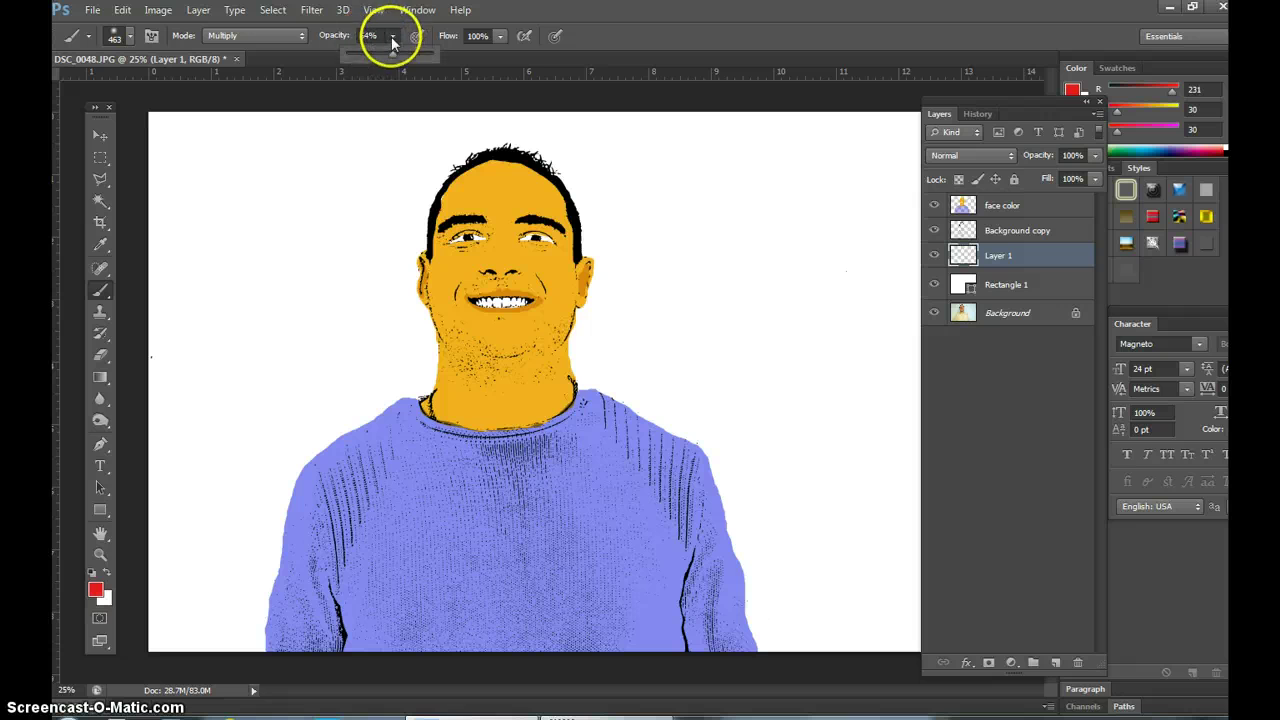
text(100)
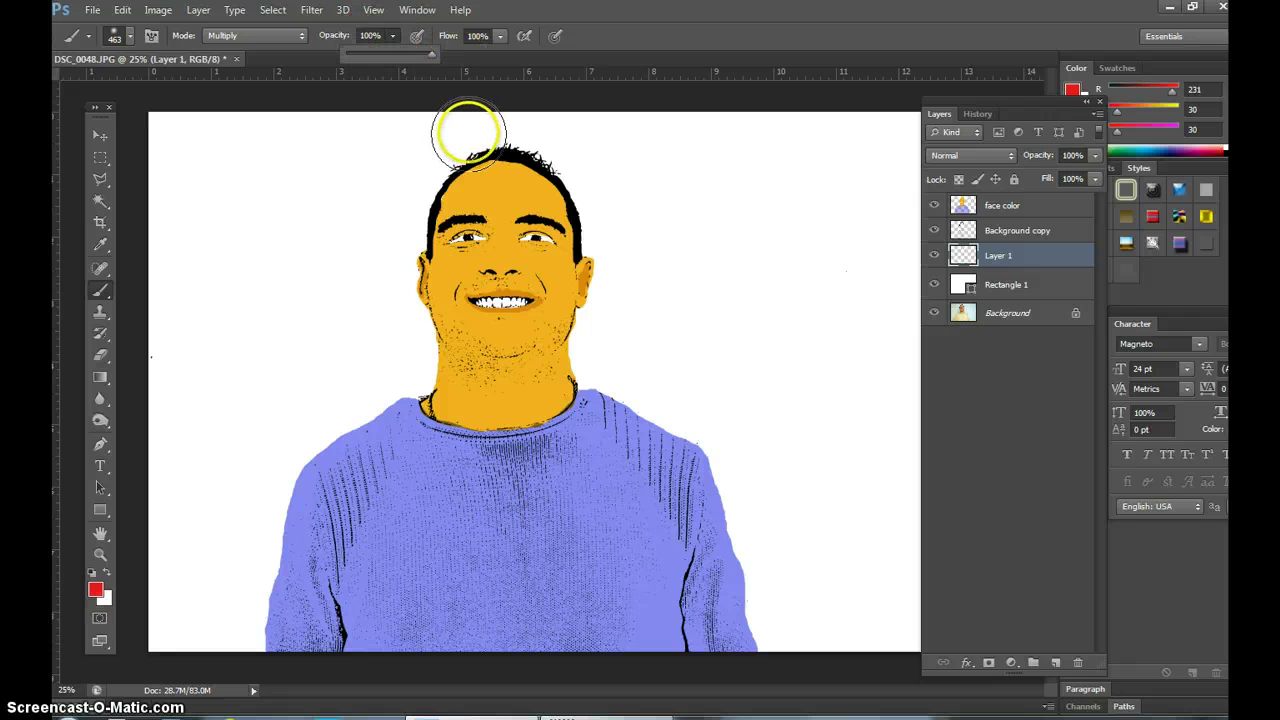
mouse_move(459, 135)
mouse_down()
mouse_move(494, 120)
mouse_move(494, 132)
mouse_move(880, 250)
mouse_move(200, 340)
mouse_move(900, 400)
mouse_move(250, 300)
mouse_move(900, 460)
mouse_move(400, 390)
mouse_move(1082, 643)
mouse_move(614, 529)
mouse_move(903, 437)
mouse_move(91, 343)
mouse_move(517, 301)
mouse_move(826, 486)
mouse_move(271, 677)
mouse_move(157, 606)
mouse_move(400, 663)
mouse_up()
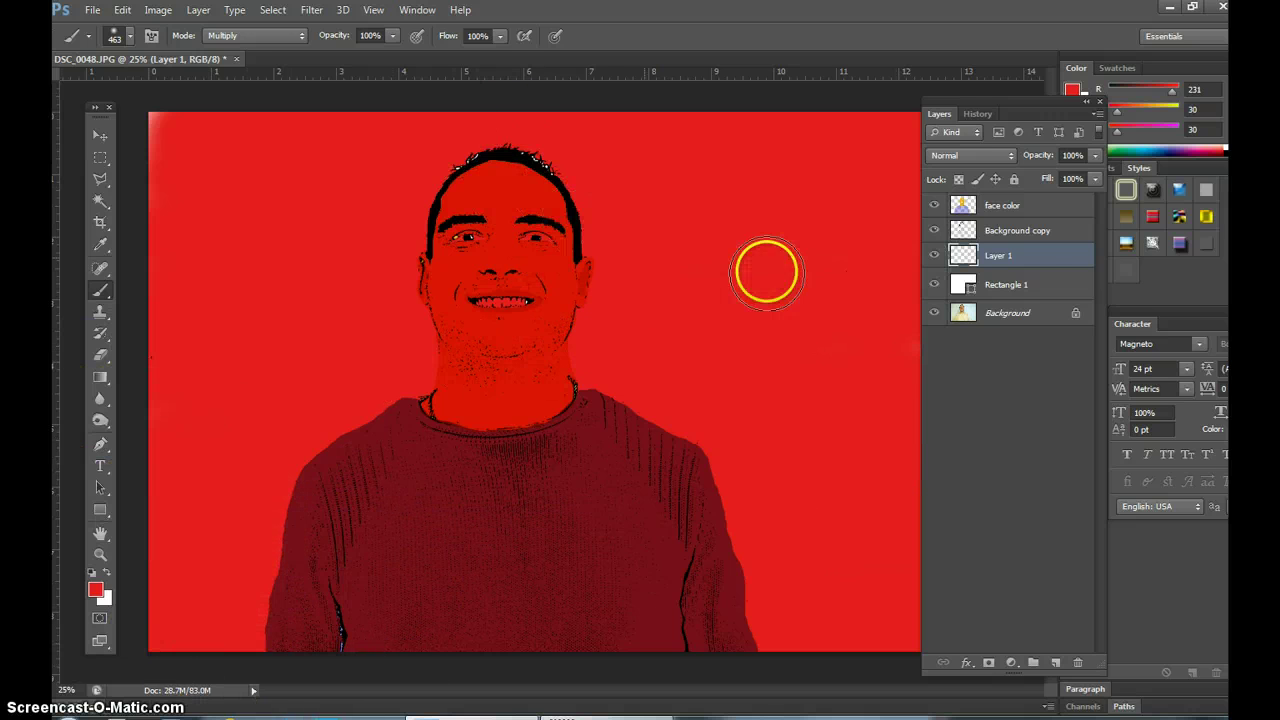
Step: Erase the red over the man's head and sweater on Layer 1 with a soft 442 px eraser, leaving a white glow around him
click(100, 354)
click(129, 37)
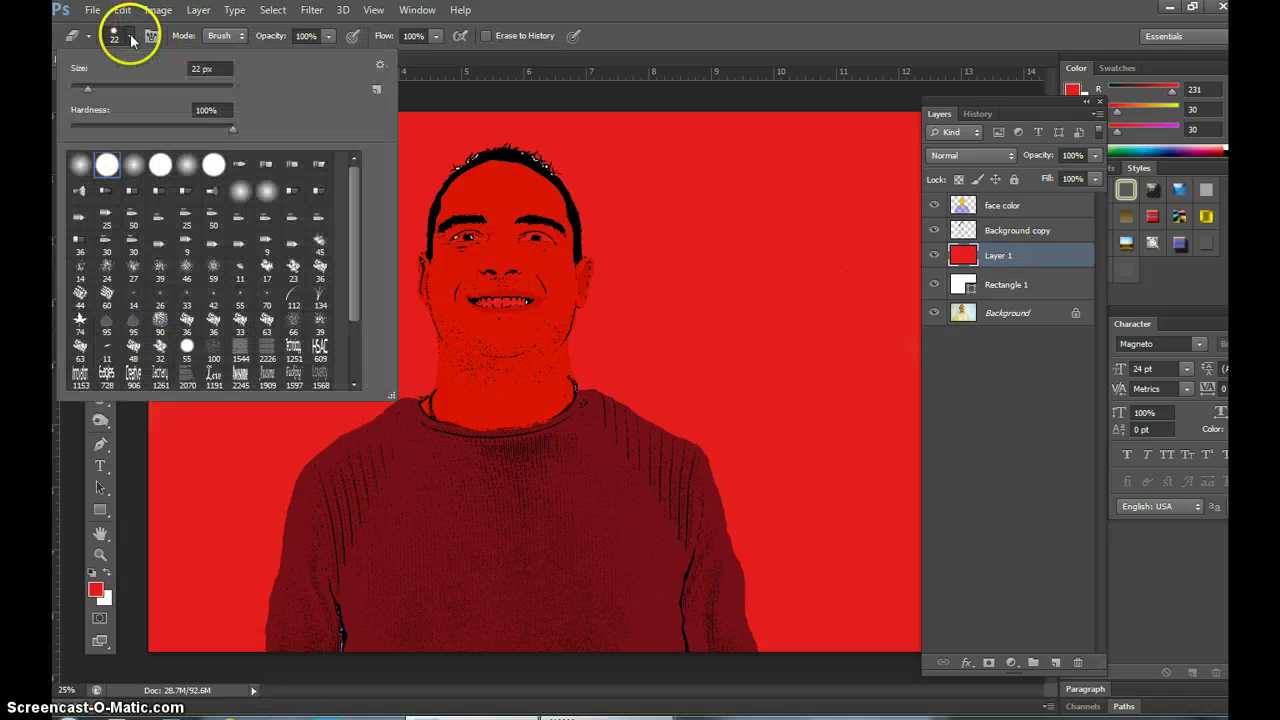
mouse_move(117, 92)
mouse_down()
mouse_move(102, 90)
mouse_move(208, 90)
mouse_up()
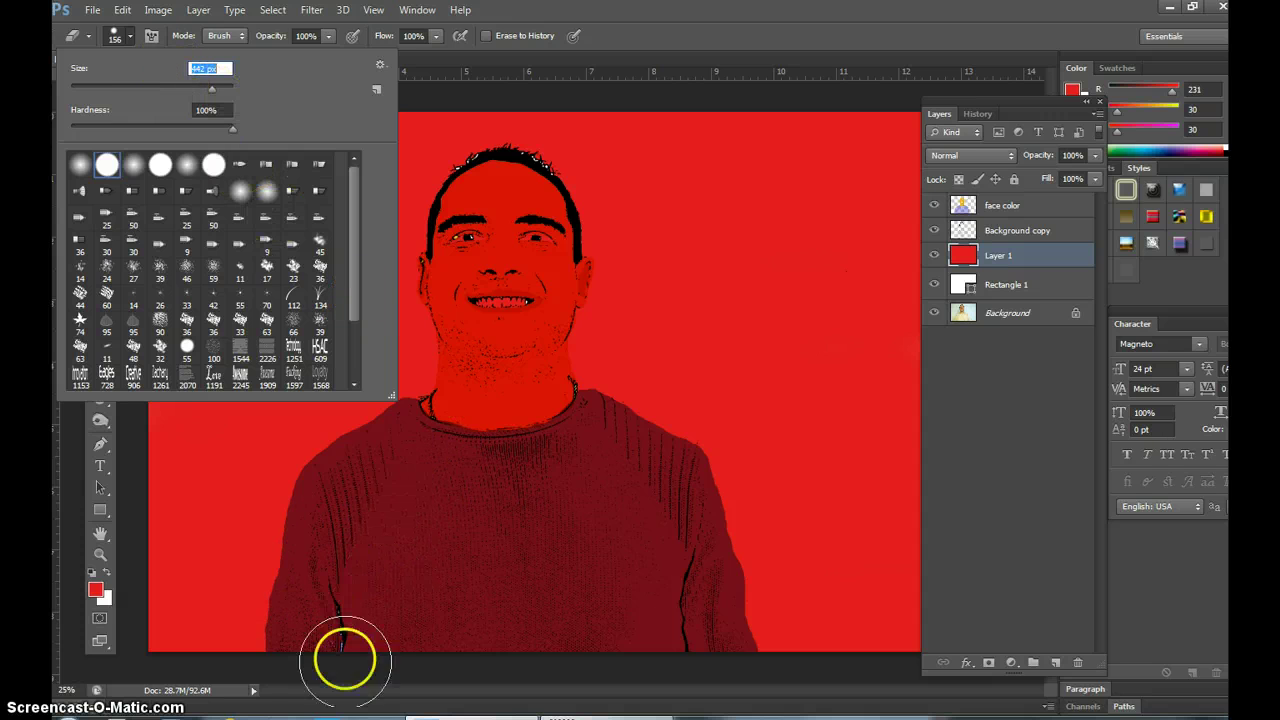
click(292, 660)
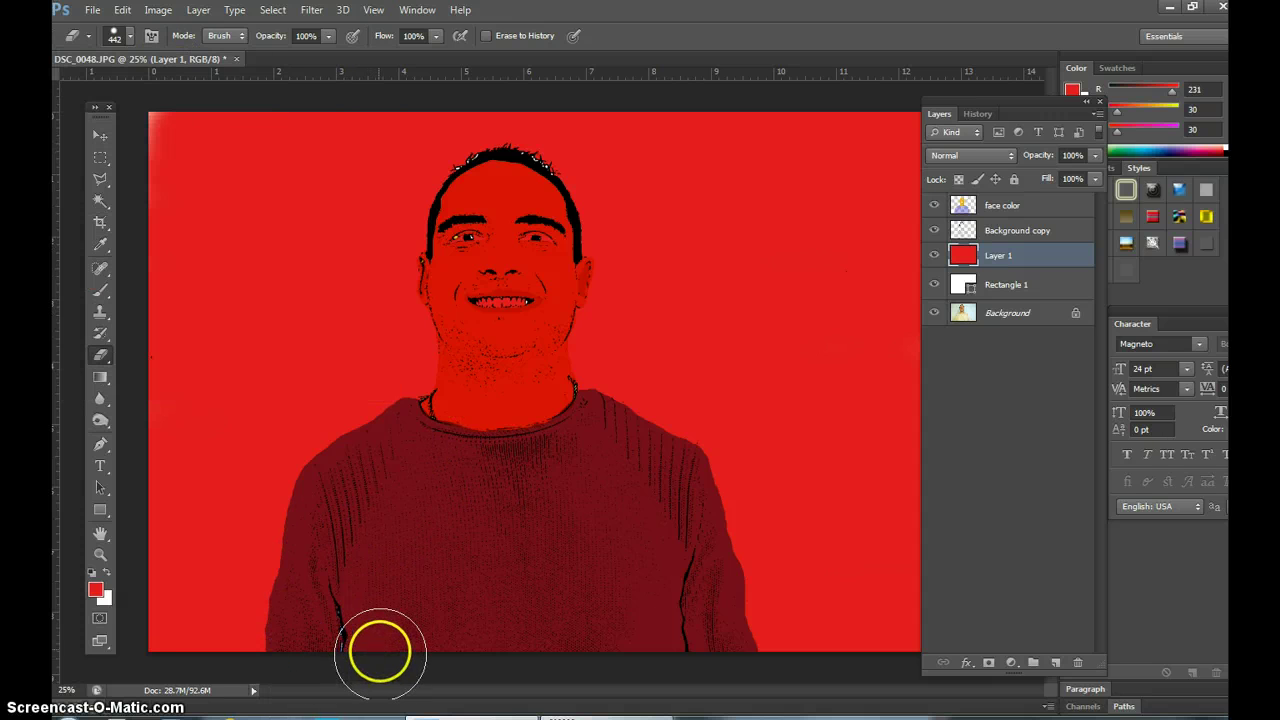
click(130, 36)
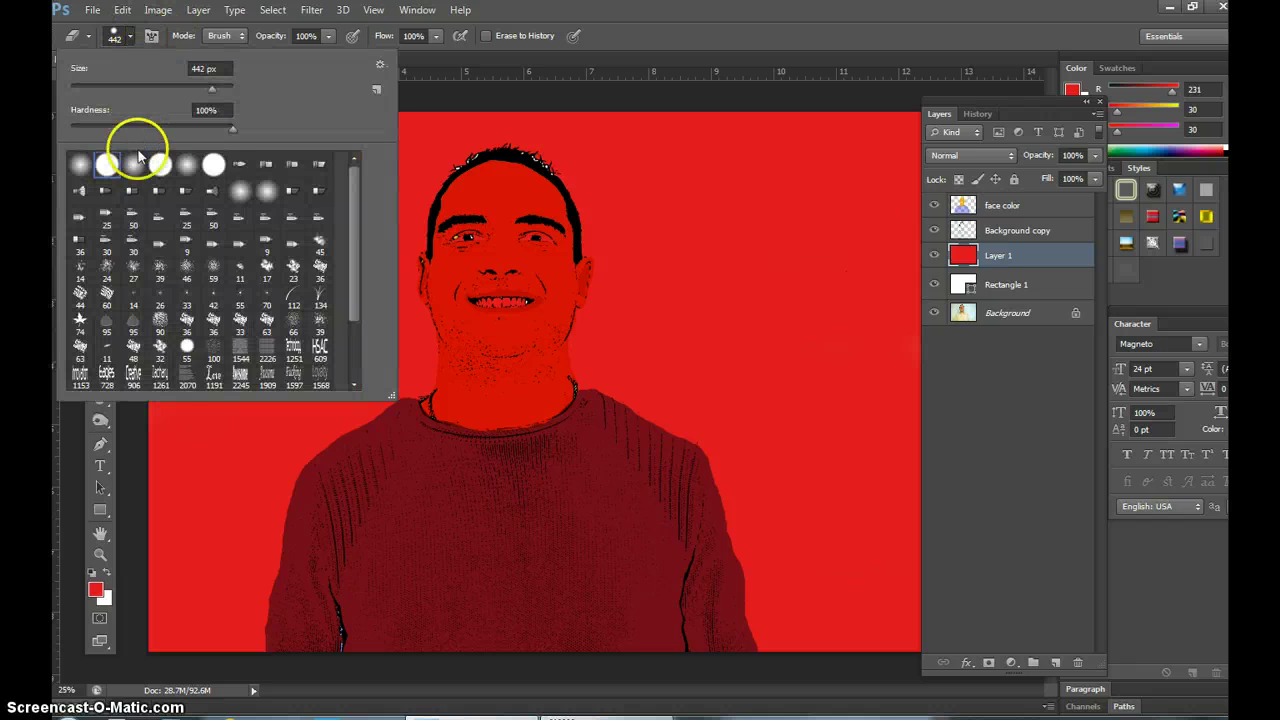
mouse_move(300, 651)
mouse_down()
mouse_move(298, 570)
mouse_move(340, 455)
mouse_move(456, 395)
mouse_move(466, 290)
mouse_move(437, 289)
mouse_move(447, 297)
mouse_move(470, 190)
mouse_move(520, 150)
mouse_move(565, 195)
mouse_move(545, 225)
mouse_up()
mouse_move(447, 297)
mouse_down()
mouse_move(510, 326)
mouse_move(535, 394)
mouse_move(542, 360)
mouse_move(554, 393)
mouse_move(684, 464)
mouse_move(745, 651)
mouse_move(329, 647)
mouse_move(367, 563)
mouse_move(458, 433)
mouse_move(567, 401)
mouse_move(570, 477)
mouse_move(439, 479)
mouse_move(609, 462)
mouse_move(412, 498)
mouse_move(681, 521)
mouse_move(392, 550)
mouse_move(685, 584)
mouse_move(385, 610)
mouse_move(619, 605)
mouse_move(646, 652)
mouse_move(386, 624)
mouse_move(519, 557)
mouse_move(360, 613)
mouse_move(322, 662)
mouse_move(295, 662)
mouse_move(321, 498)
mouse_up()
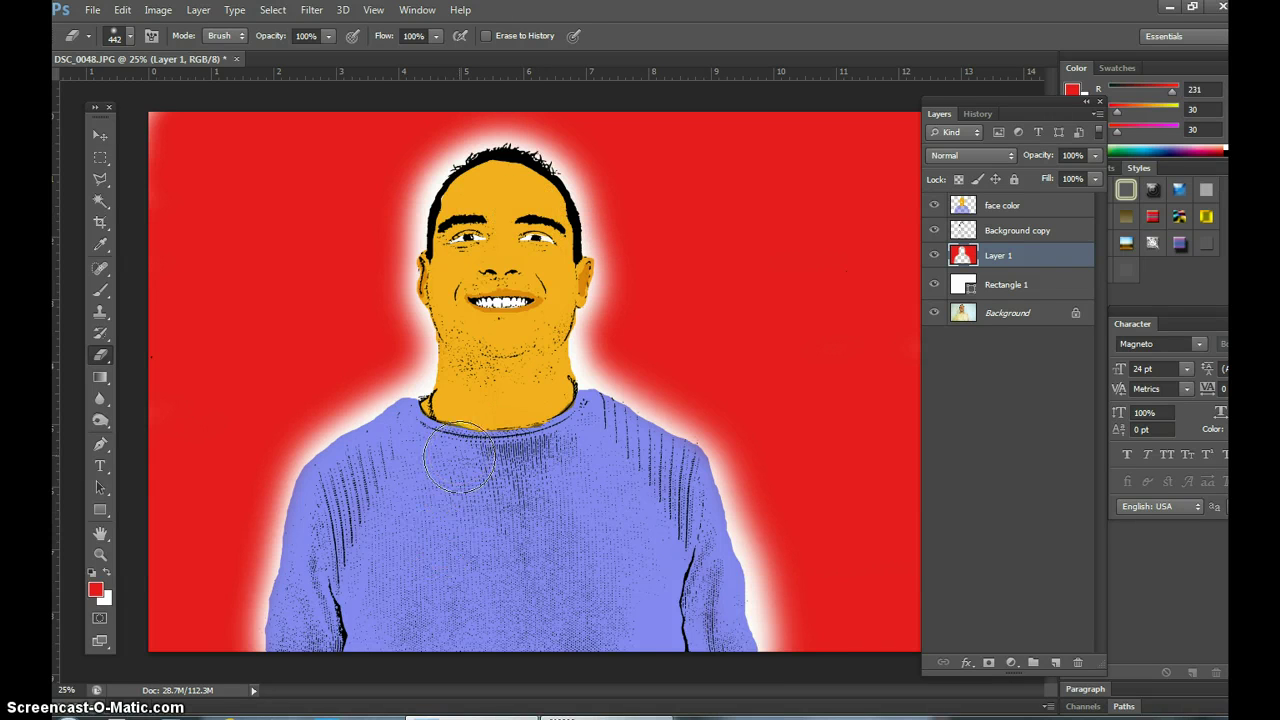
drag(485, 440, 497, 345)
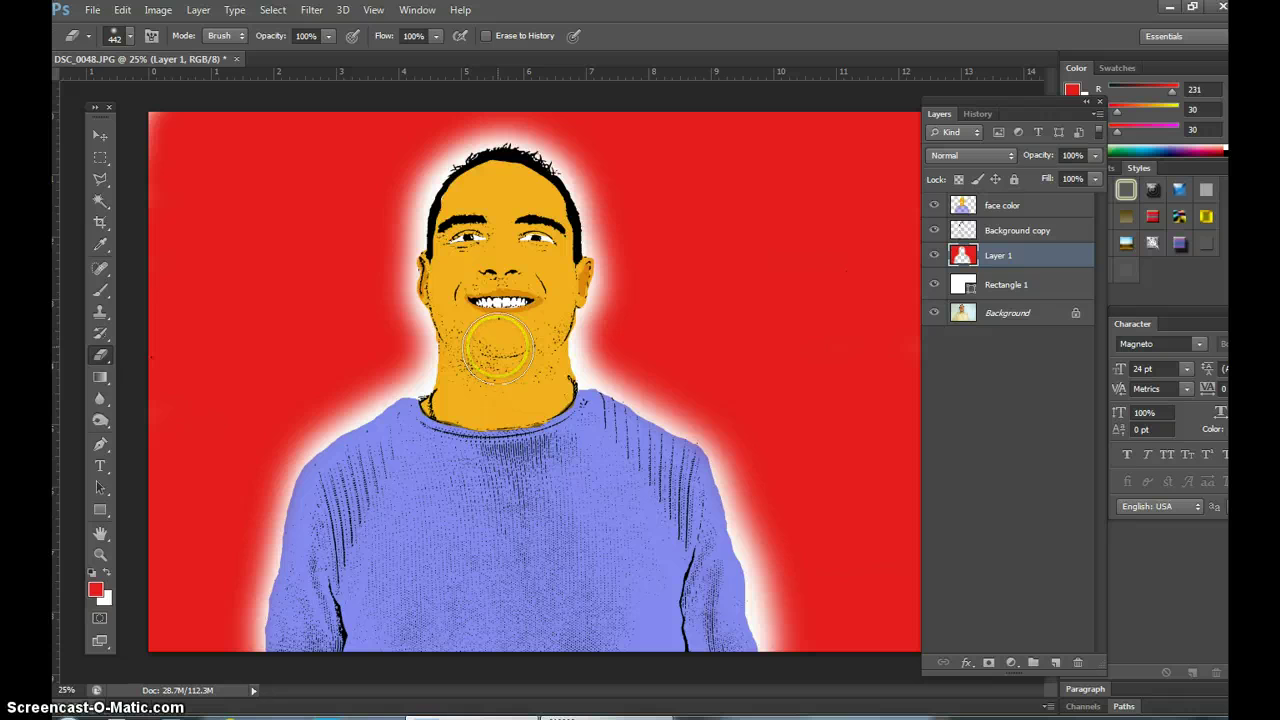